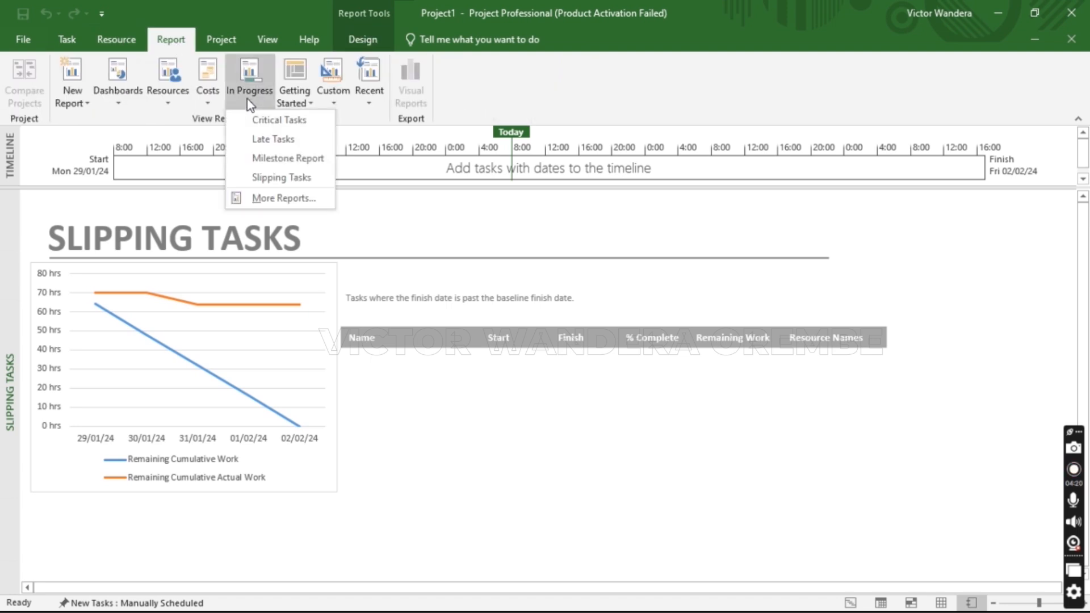
Browse the Resources and In Progress categories of the More Reports catalogue, then close it
click(255, 197)
click(401, 238)
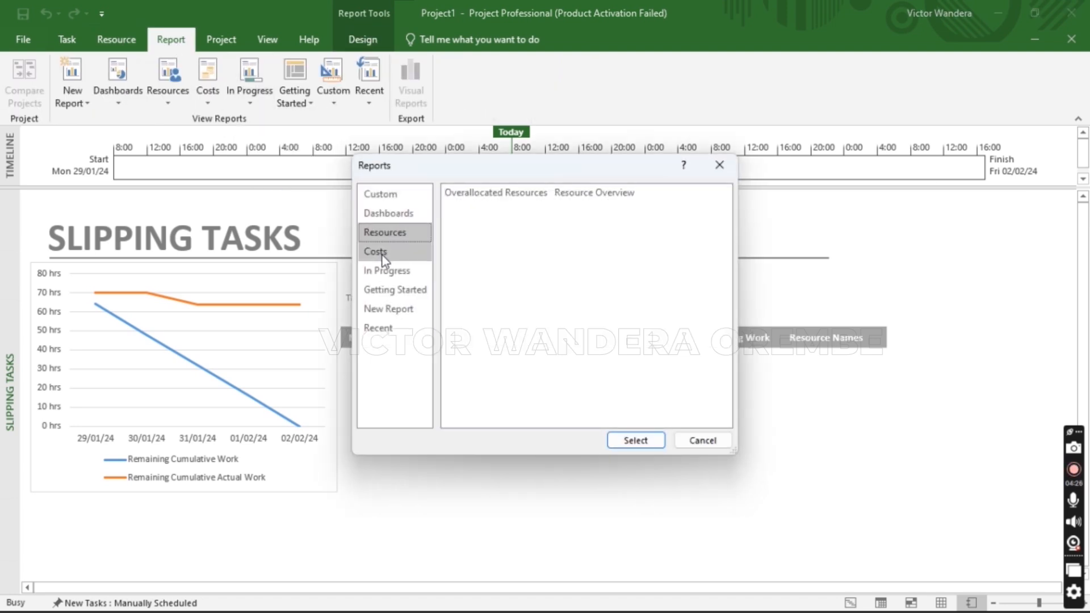
click(388, 270)
click(719, 165)
View the Burndown and Cost Overview dashboards, ending back on the Gantt Chart
click(125, 105)
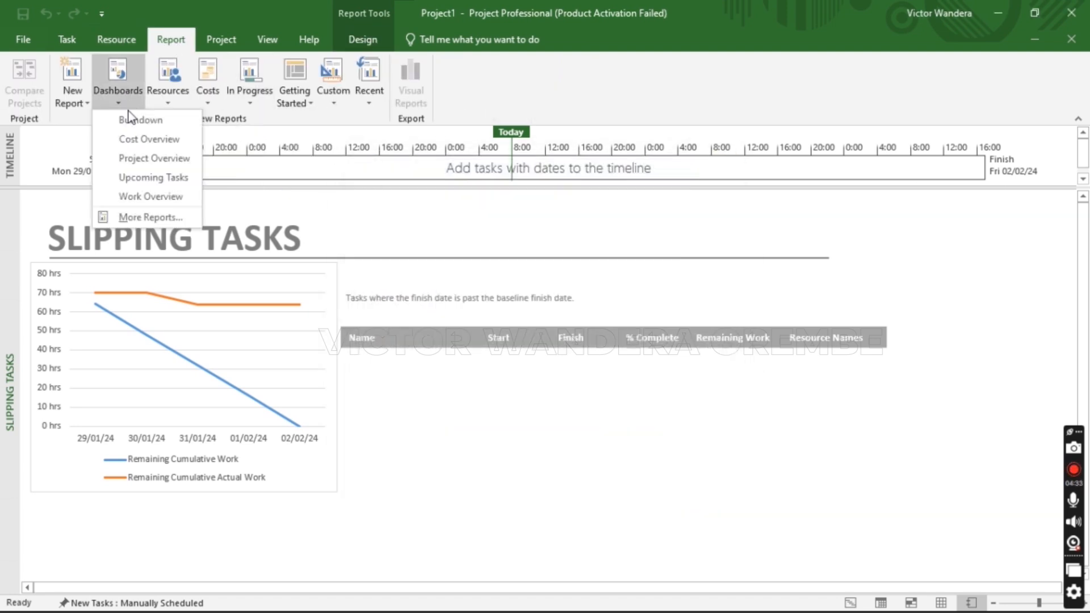
click(139, 115)
click(171, 39)
click(116, 91)
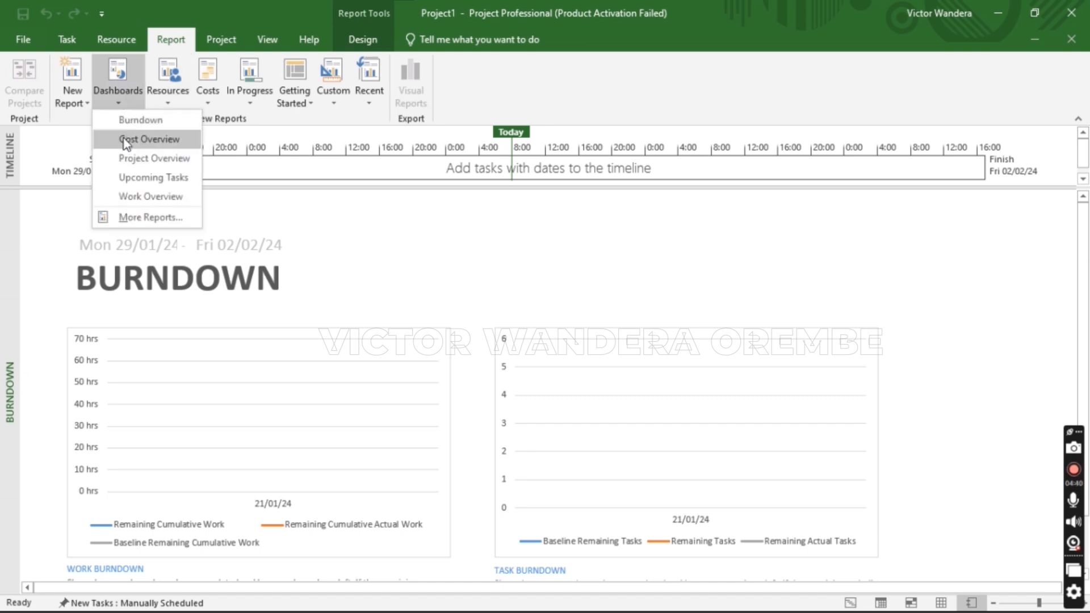
click(136, 139)
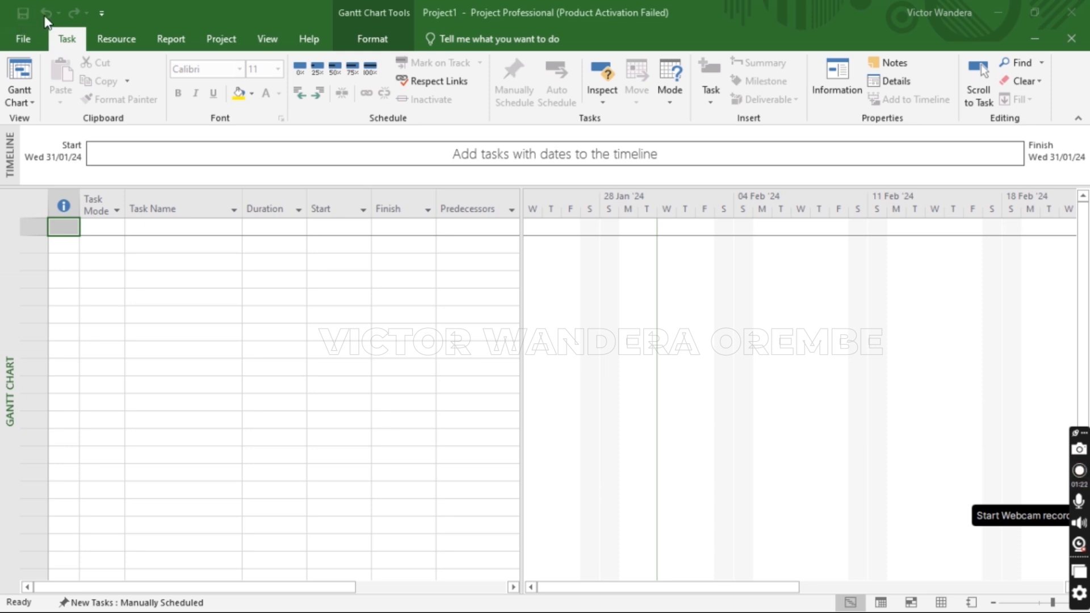
Open and dismiss the Quick Access Toolbar customize menu, then show the Resource tab
click(101, 14)
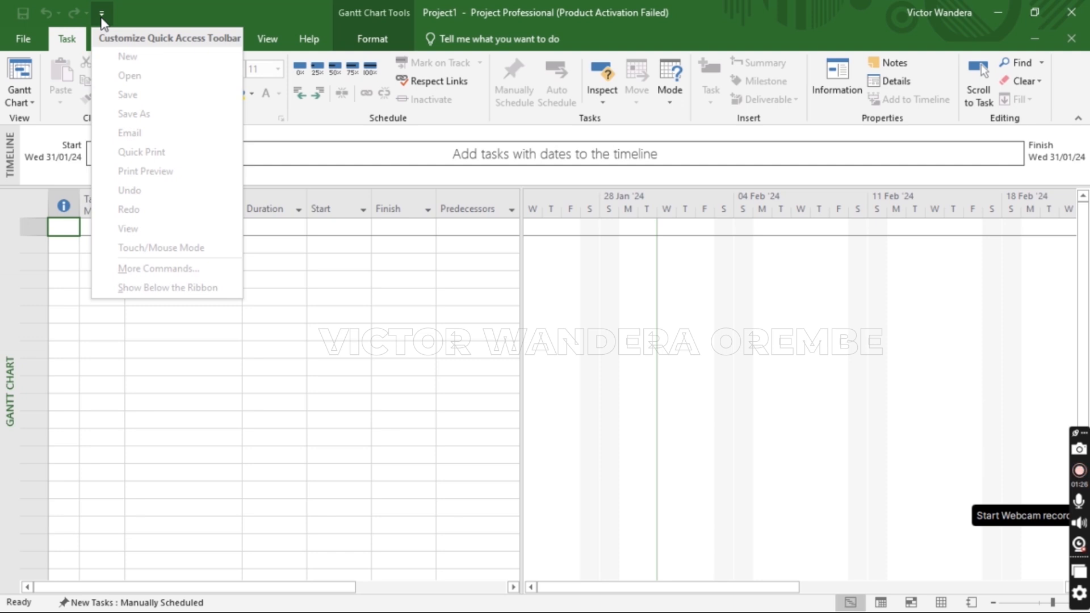
click(152, 17)
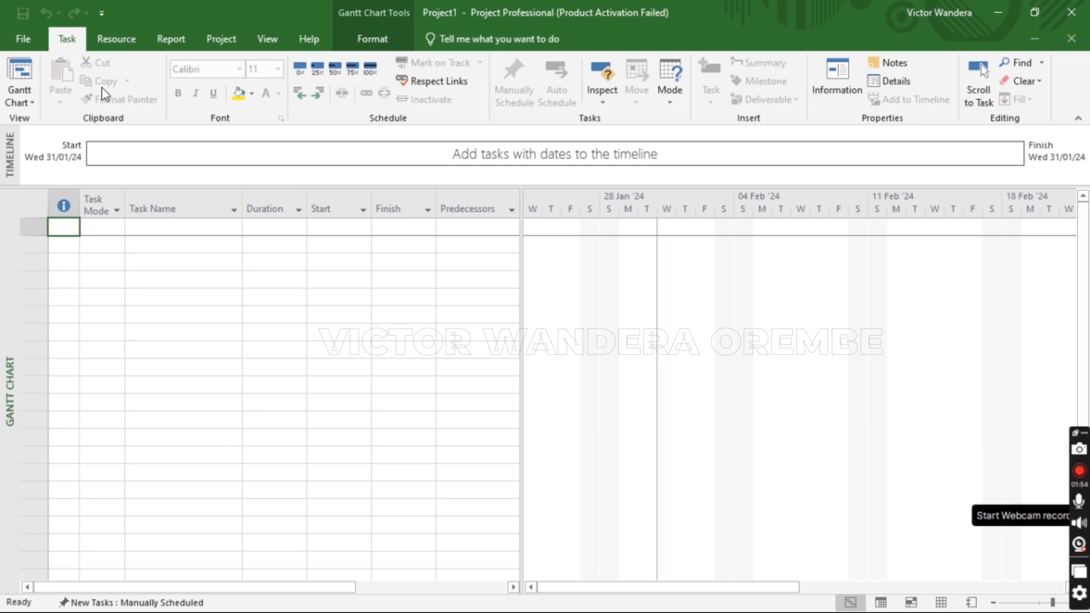
click(116, 40)
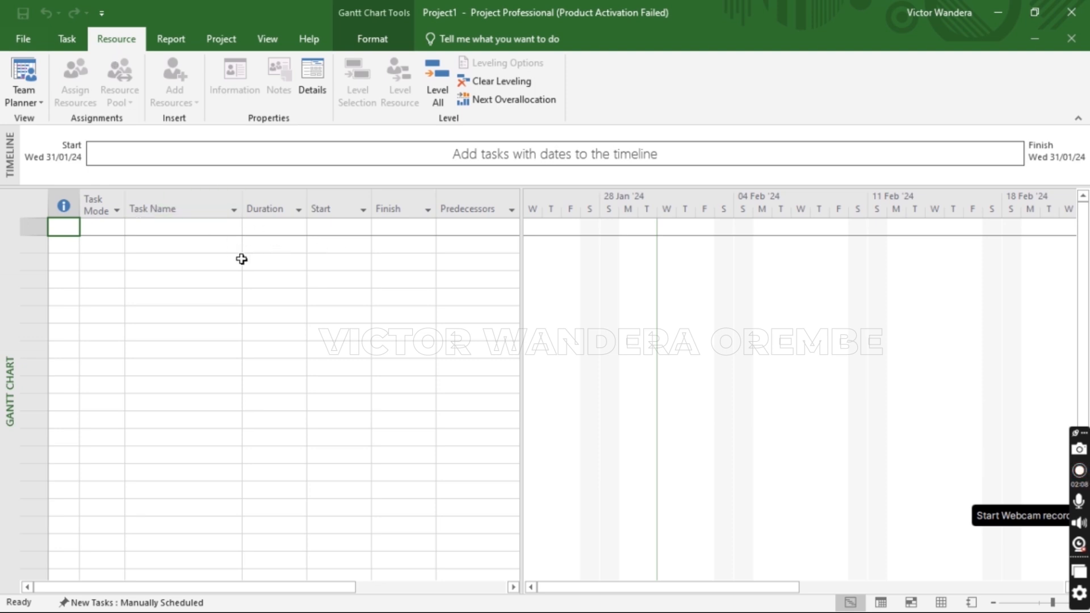
Browse the Dashboards, Resources, Costs, In Progress and New Report lists, then switch to the Project tab
click(170, 44)
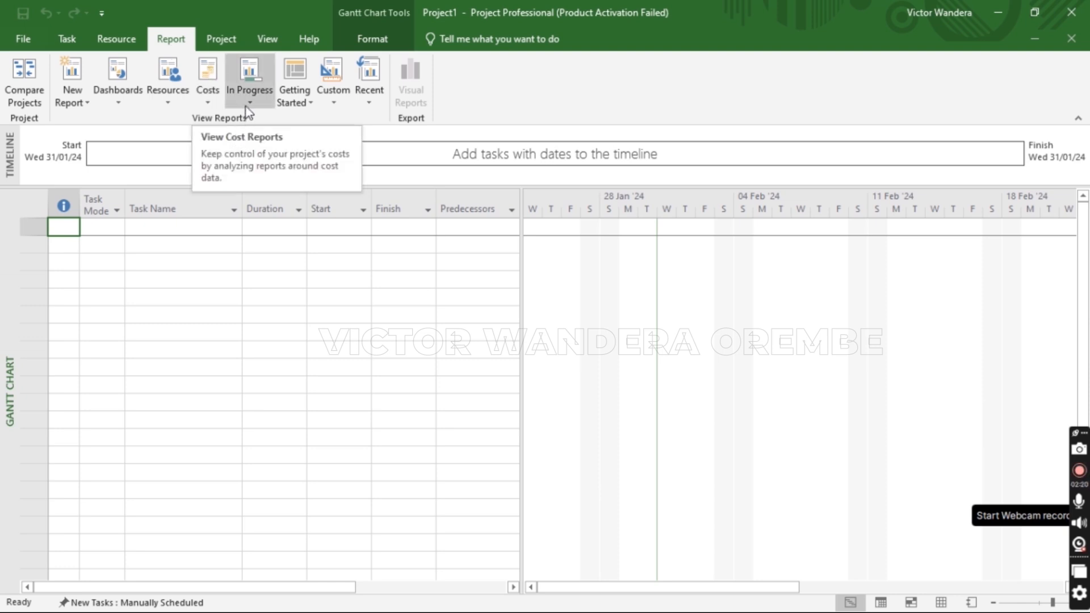
click(120, 104)
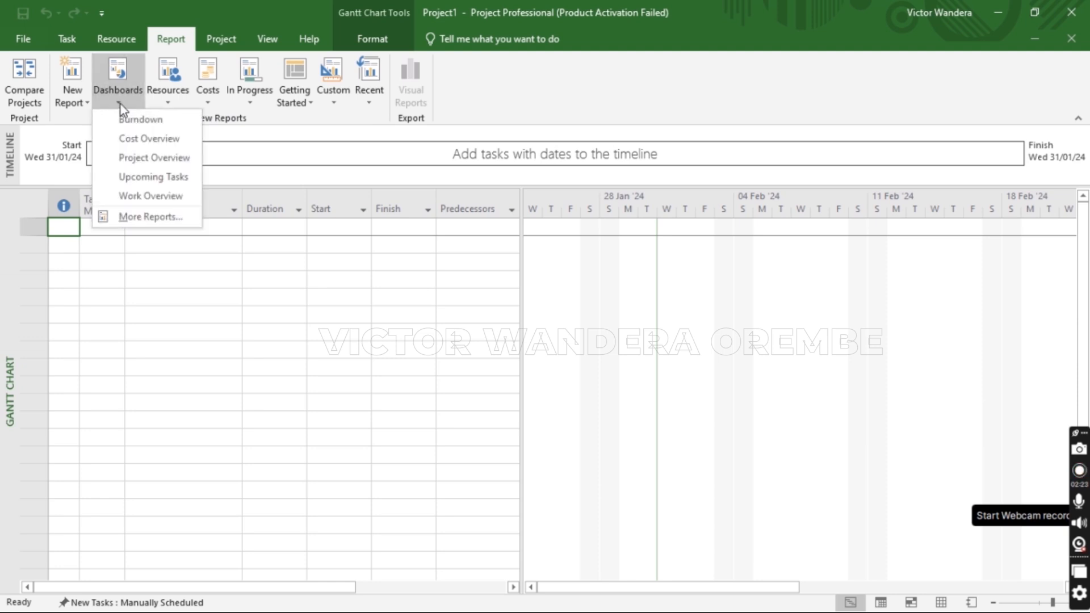
click(168, 103)
click(210, 103)
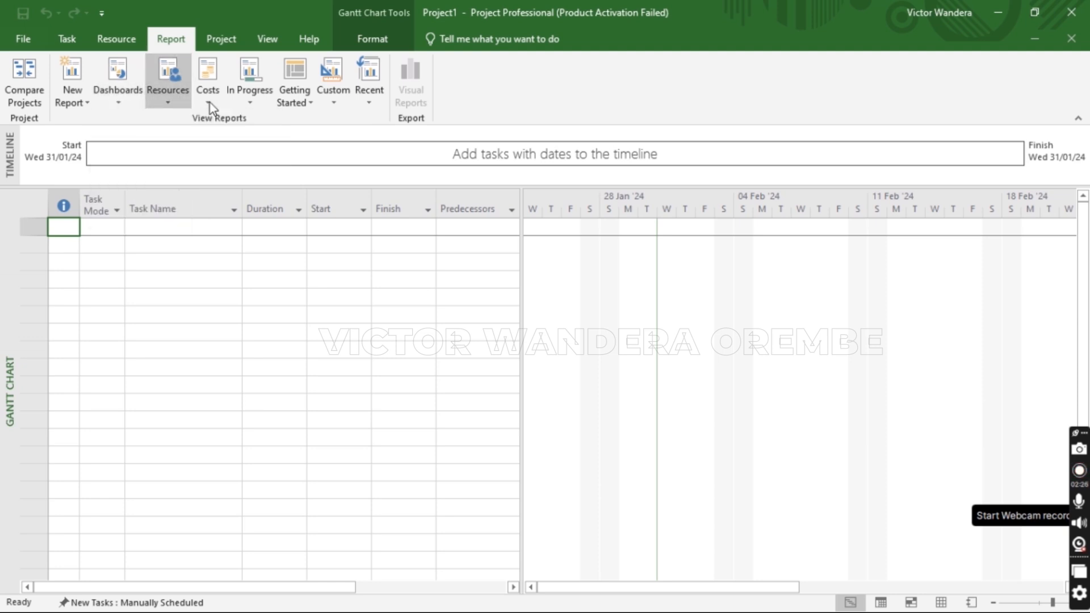
click(253, 106)
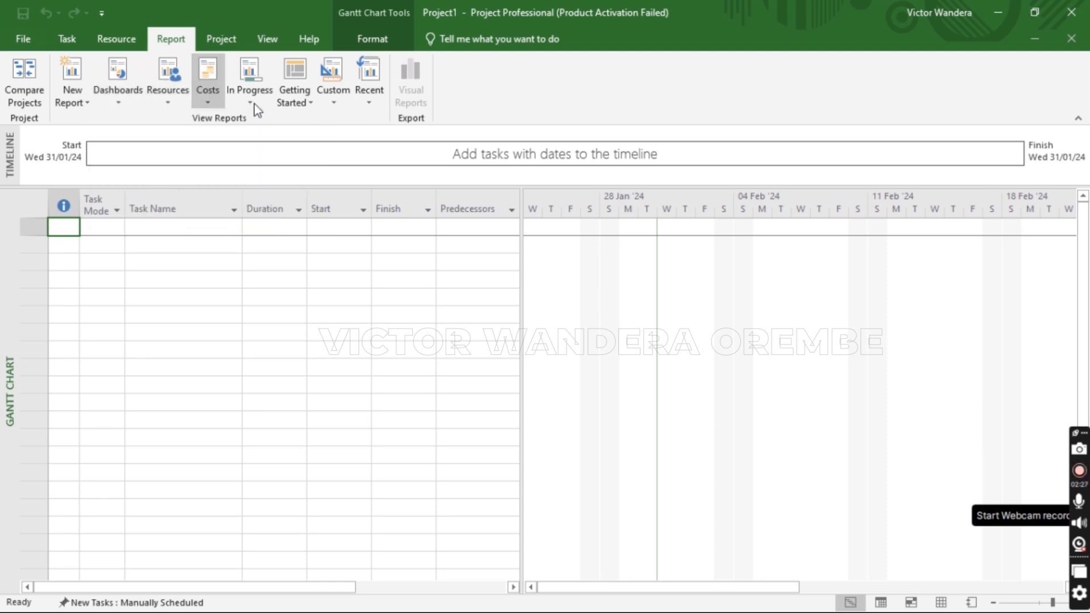
click(85, 105)
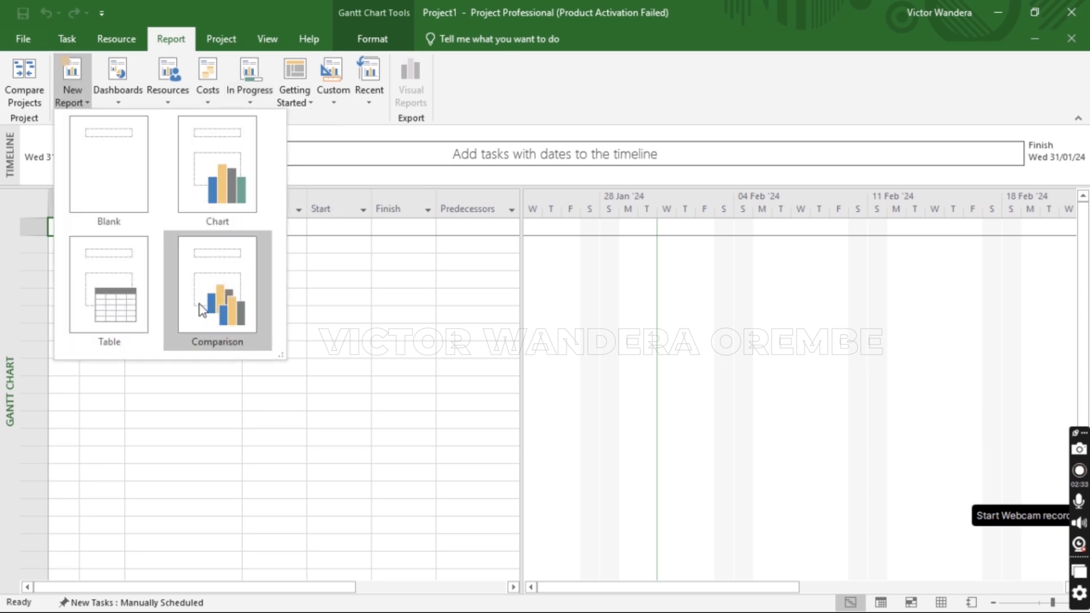
click(215, 46)
click(216, 47)
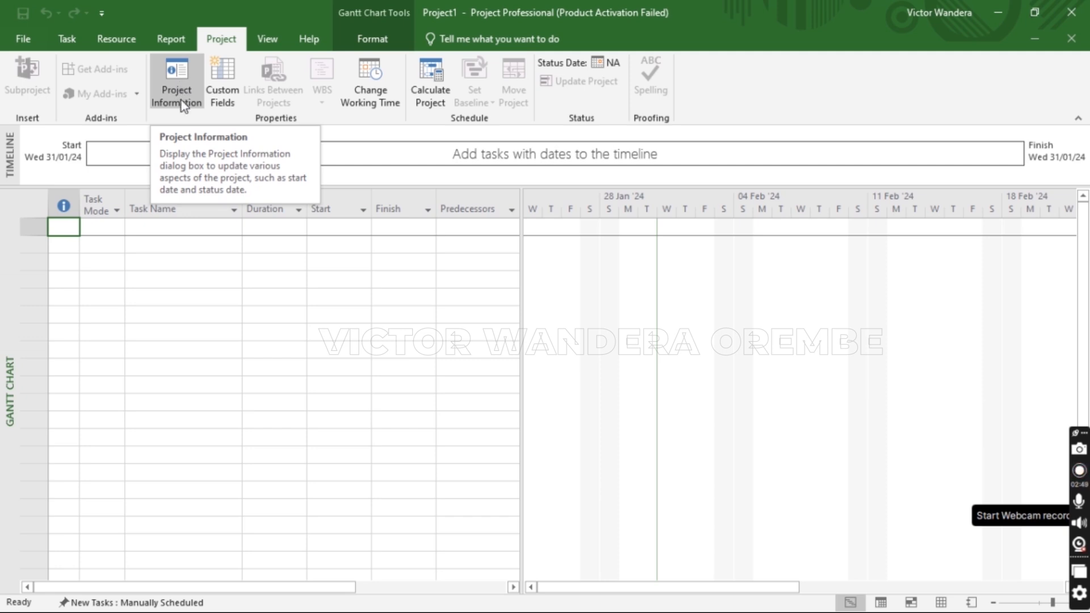
Switch the view to Tracking Gantt from the View tab's Gantt Chart list
click(270, 41)
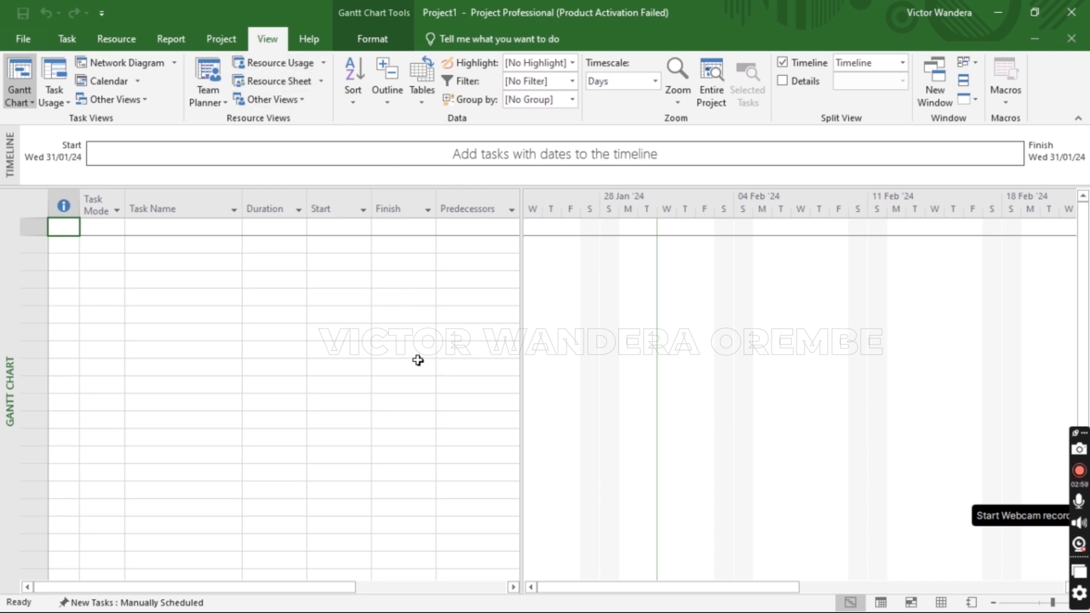
click(31, 100)
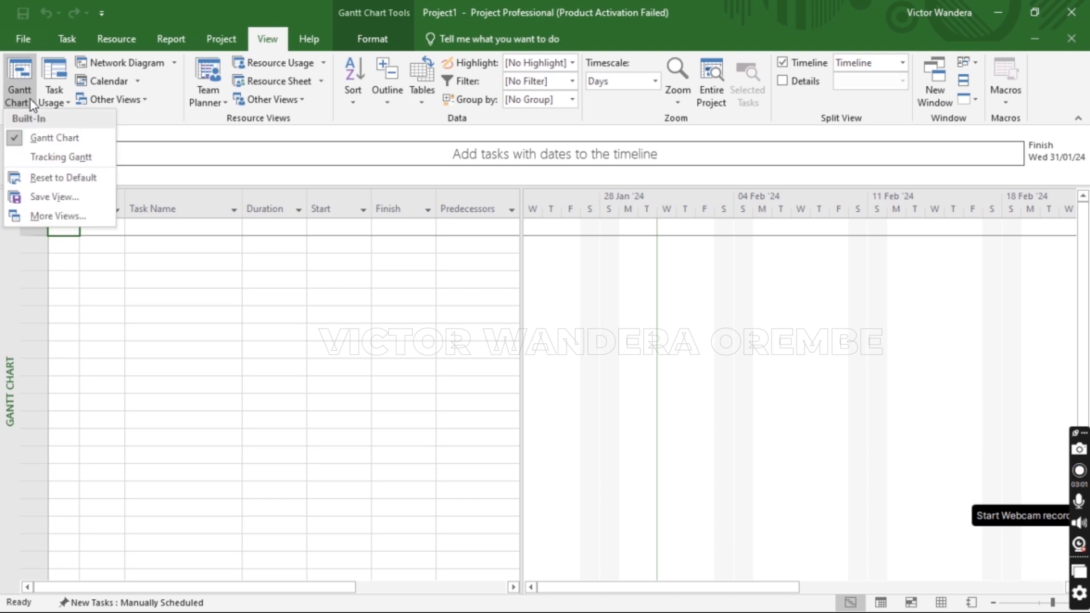
click(56, 158)
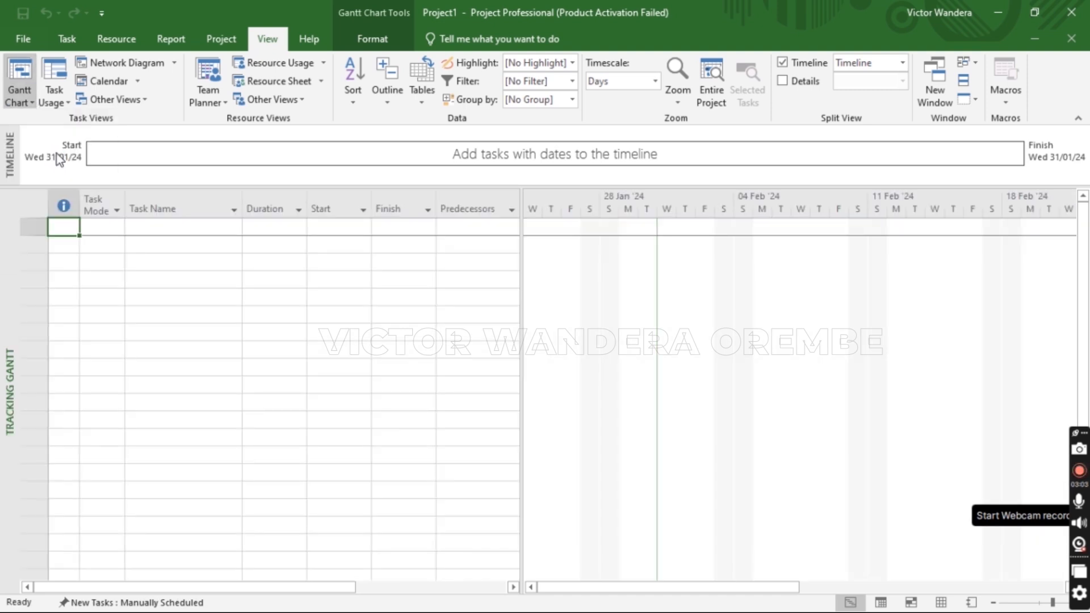
Try Reset to Default on Tracking Gantt, cancel the confirmation, and show the Help tab
click(33, 105)
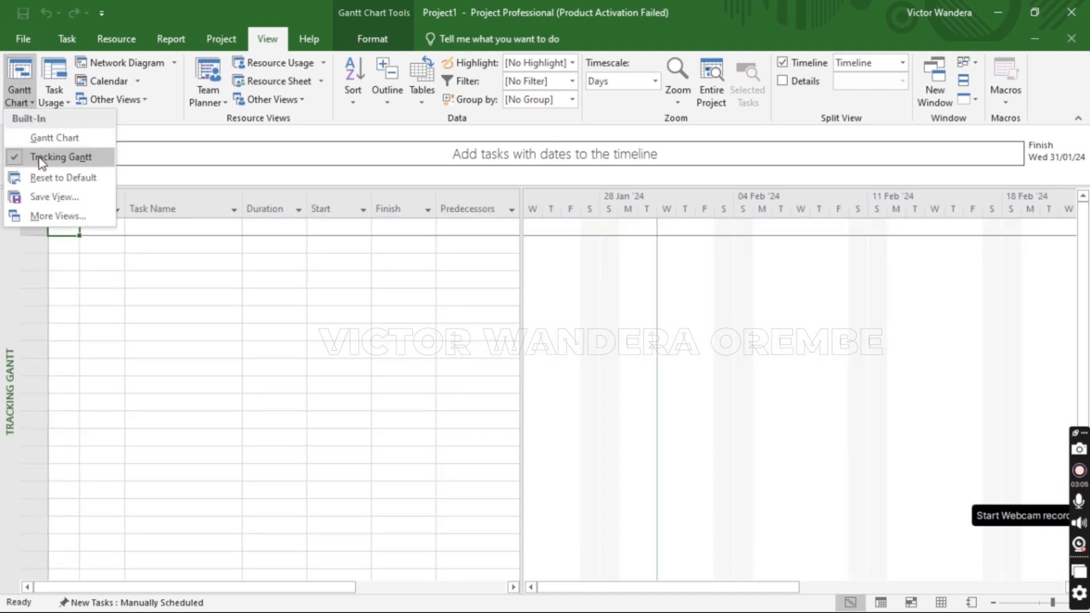
click(42, 175)
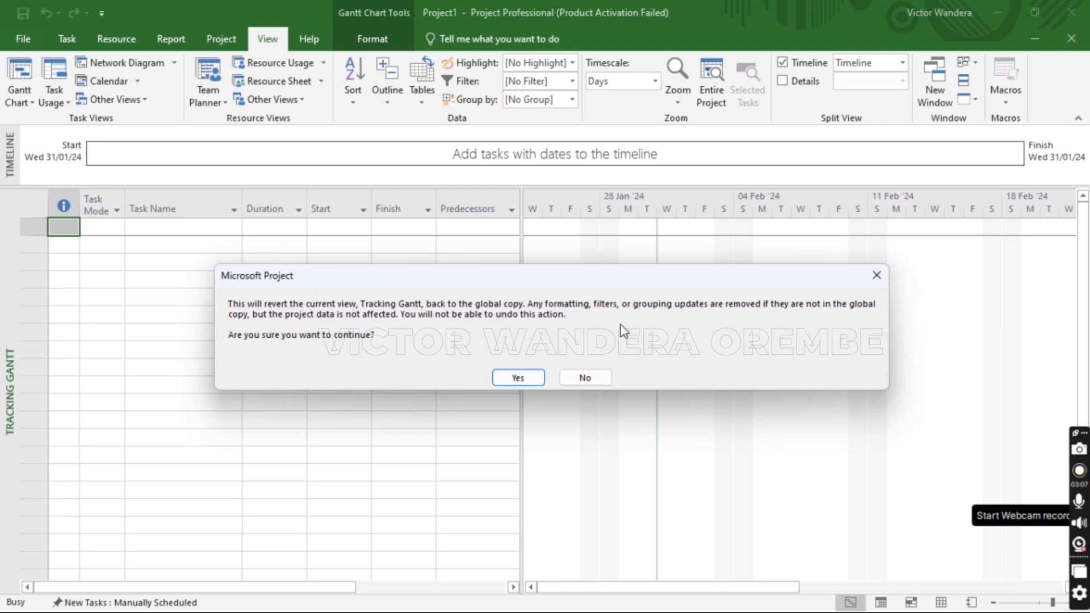
click(875, 273)
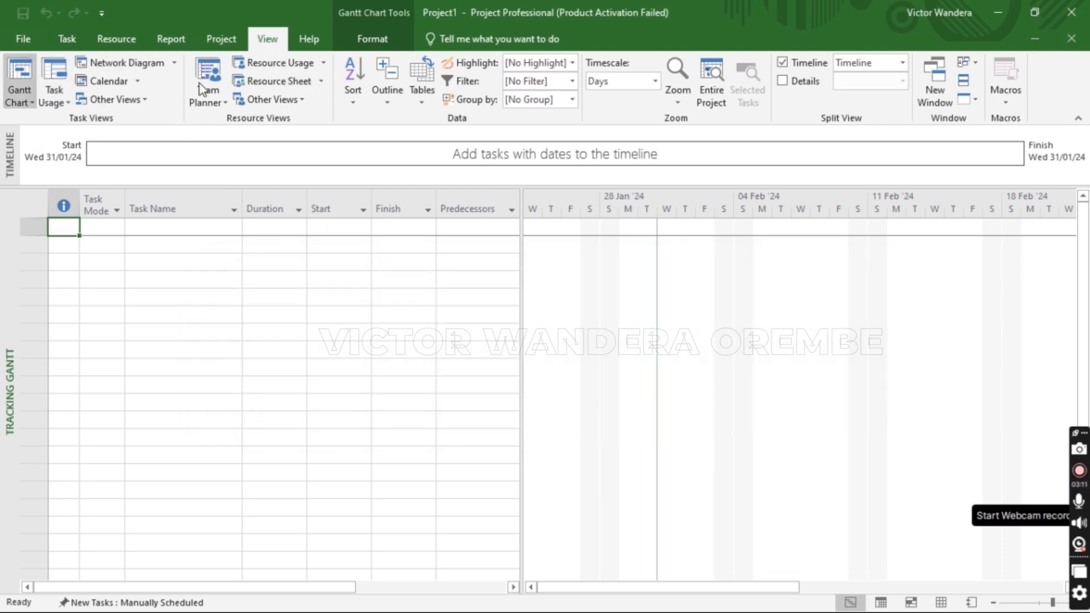
click(306, 44)
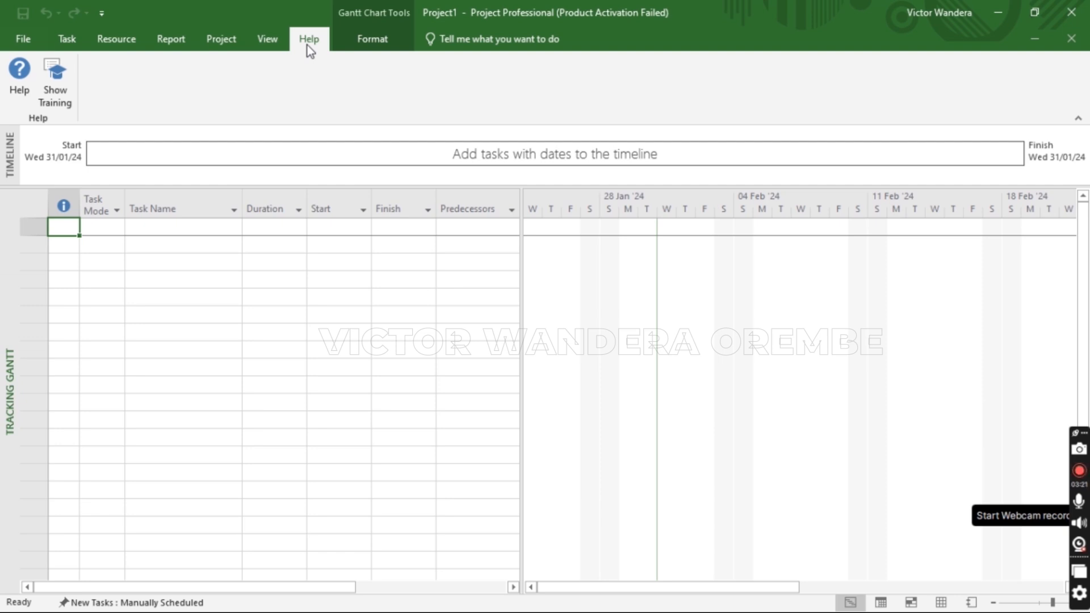
Look over the Format tab's Gantt bar style options, then return to the Task tab
click(371, 41)
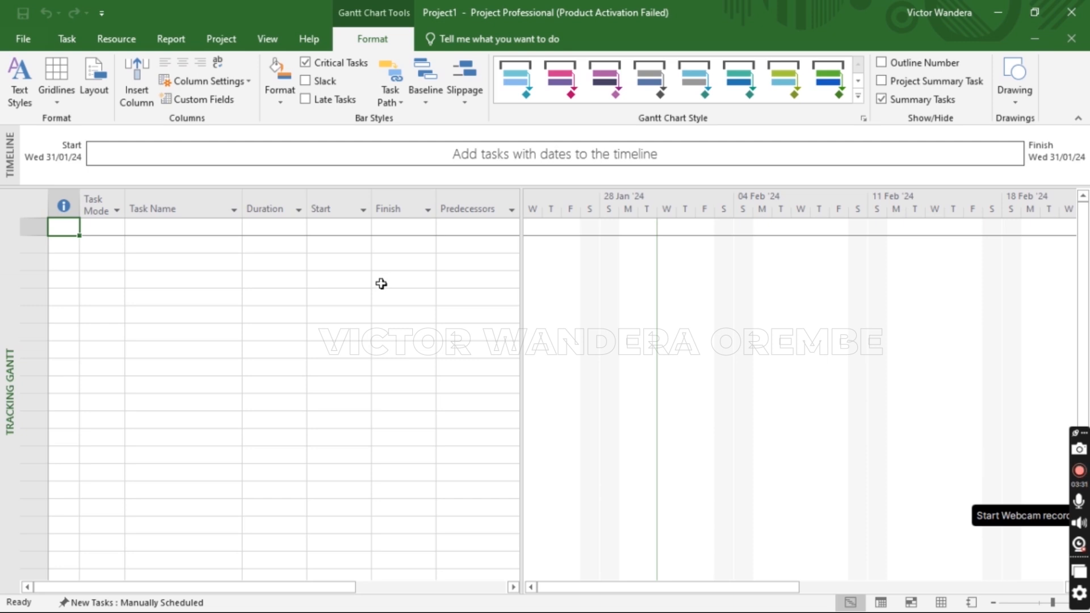
click(67, 39)
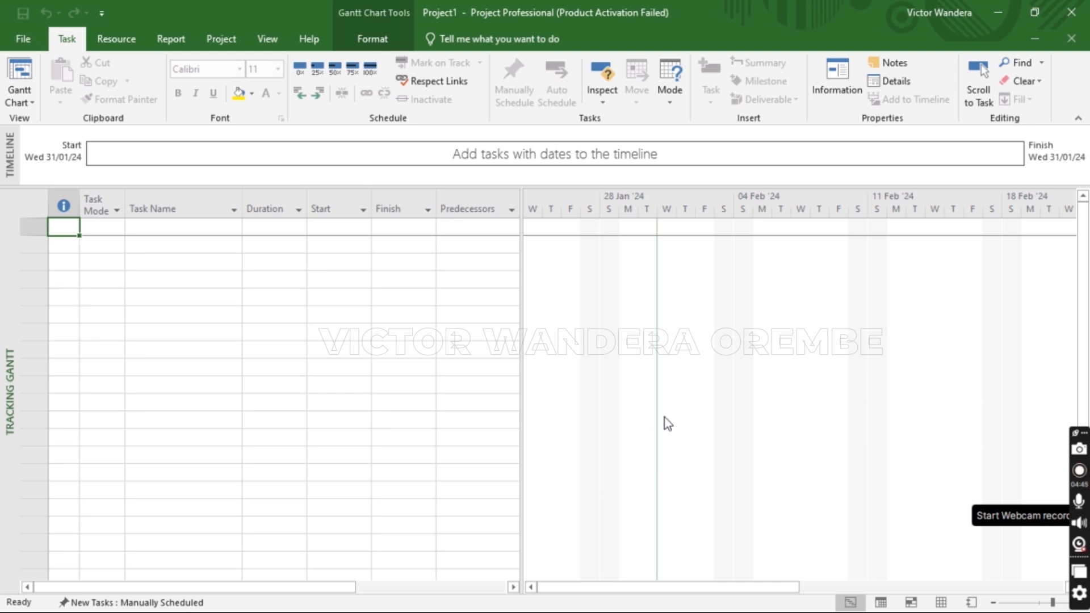
Split the window into two stacked Tracking Gantt panes using the status-bar view button
right_click(11, 381)
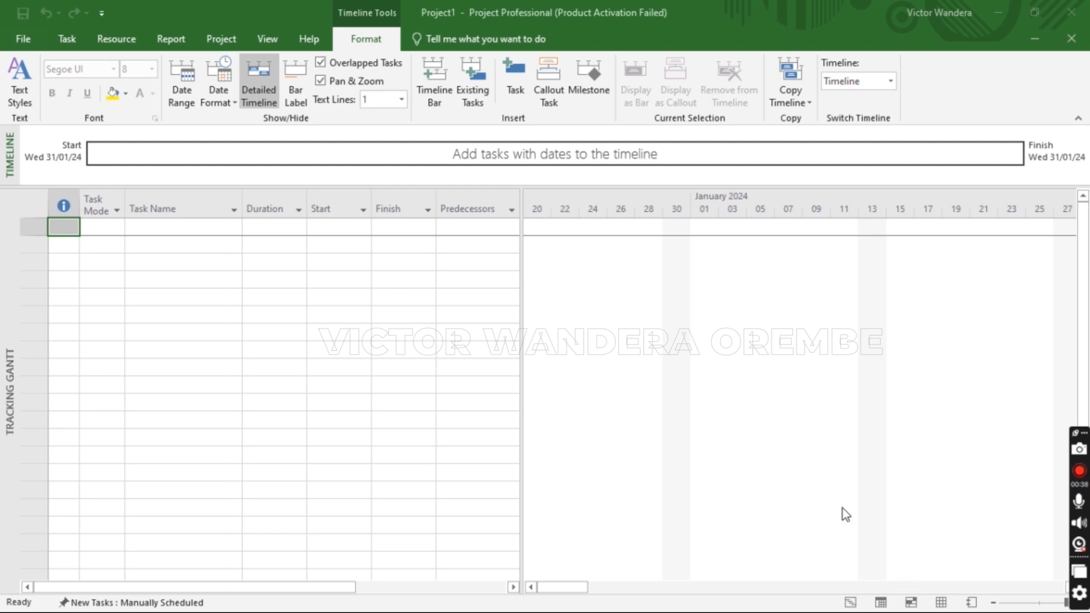
click(266, 40)
click(71, 39)
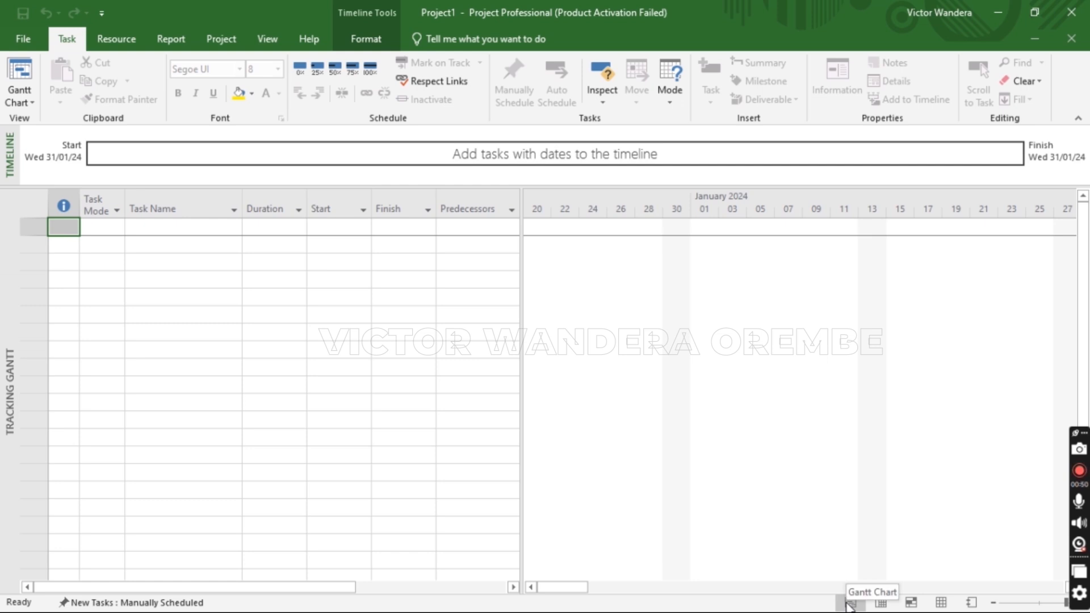
click(880, 604)
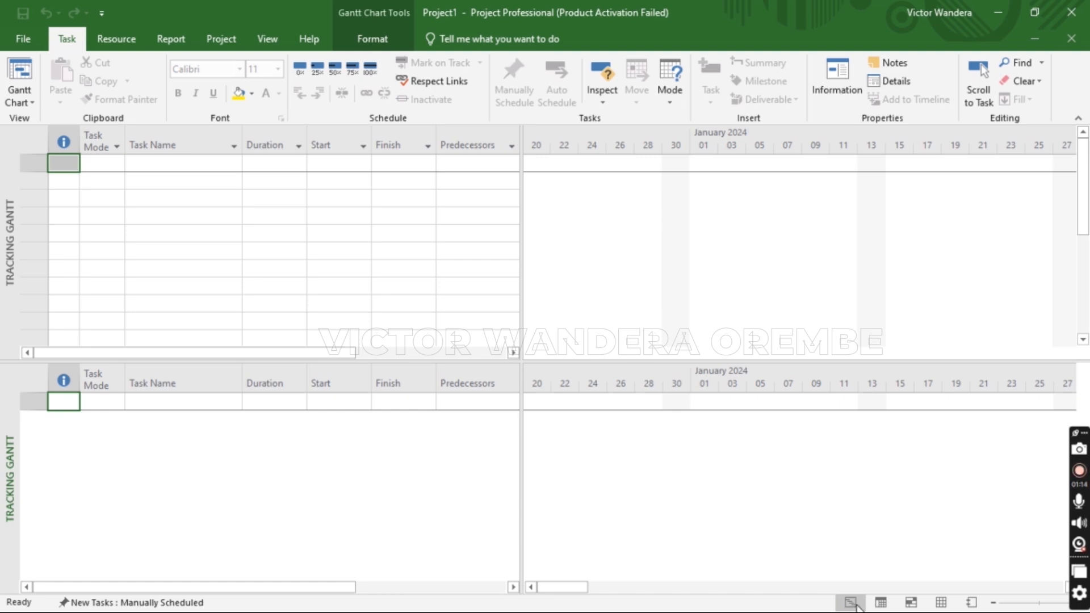
Try Task Usage and Team Planner in the lower pane, restore Gantt Chart, and drag the split bar down
click(881, 604)
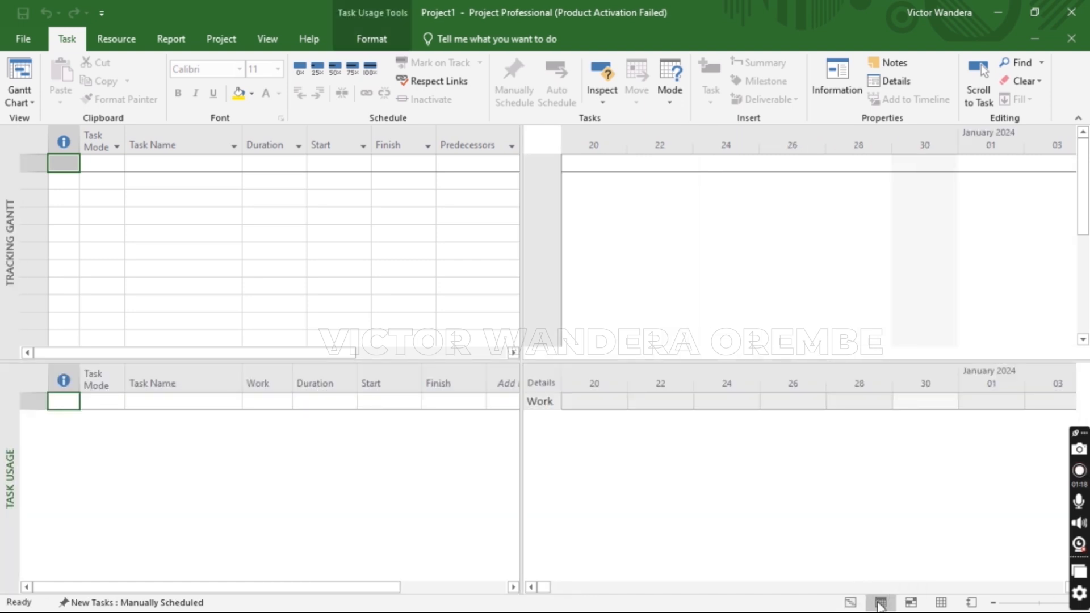
click(917, 605)
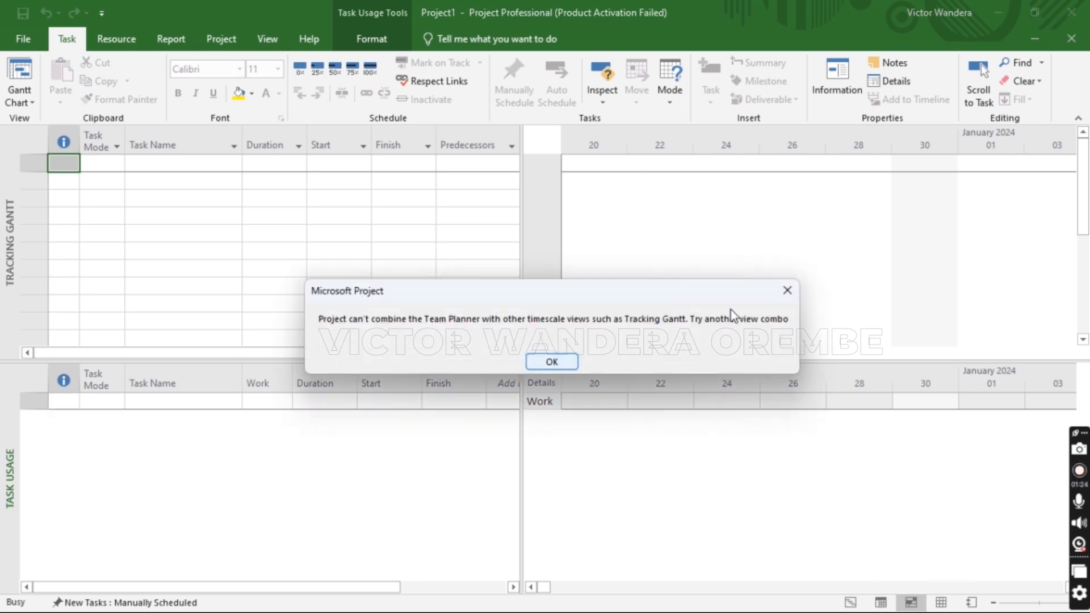
click(786, 298)
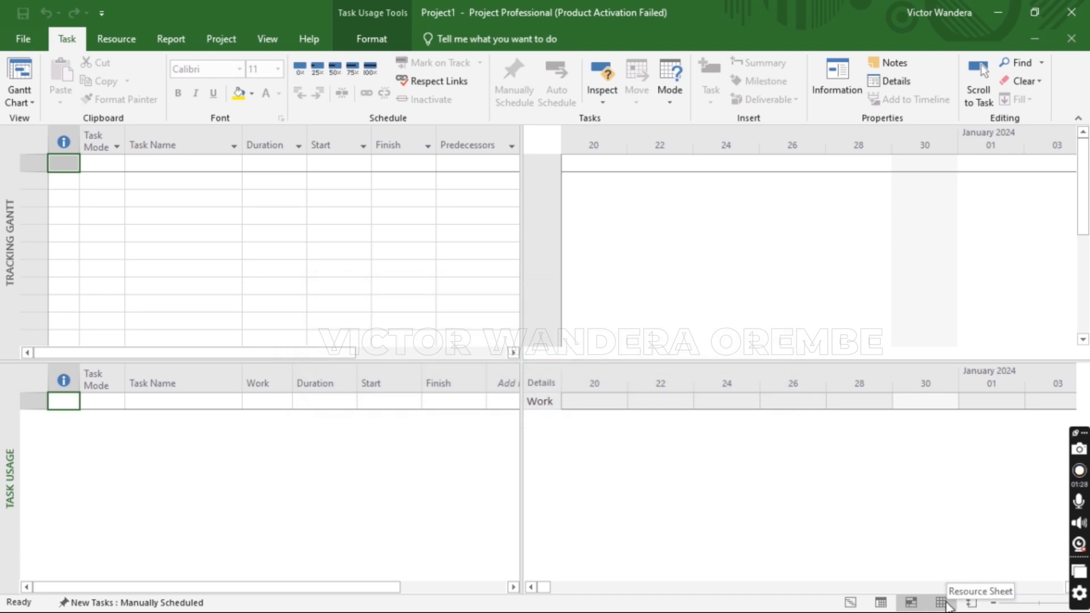
click(850, 603)
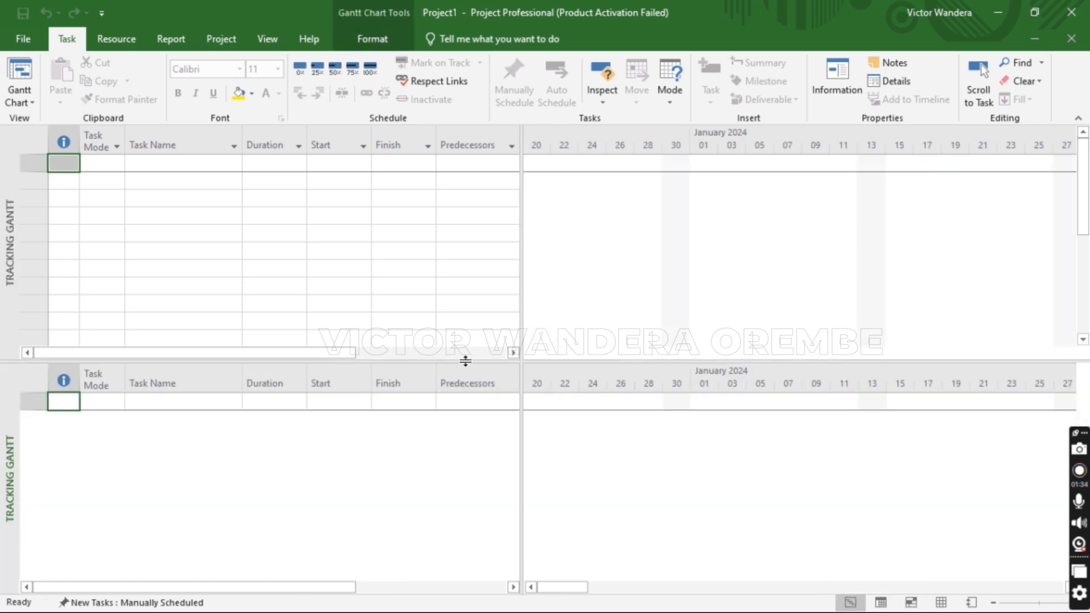
drag(462, 359, 463, 505)
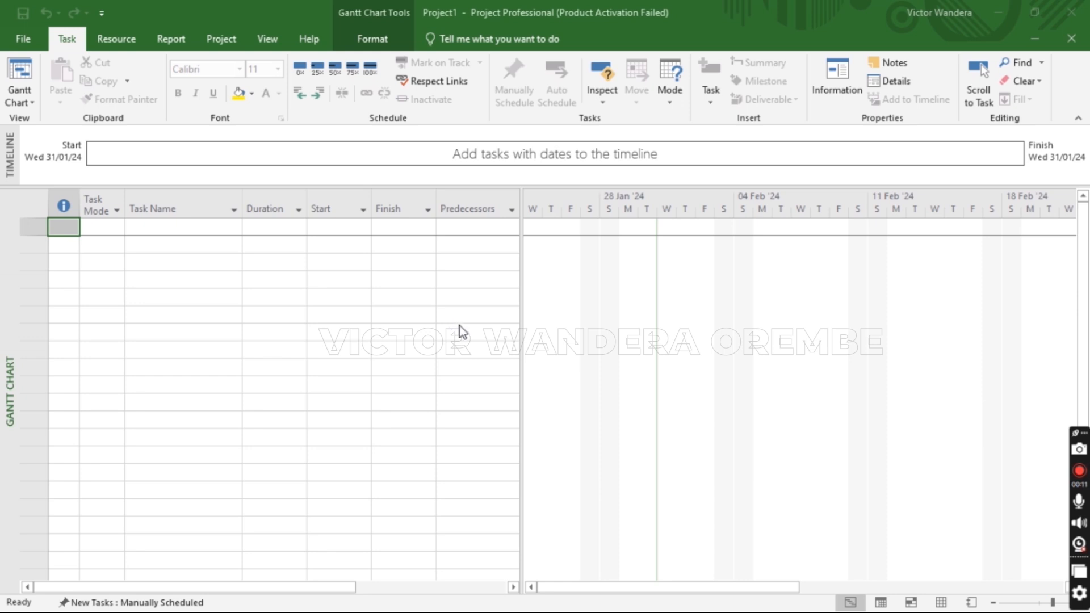
Set the project start date to Mon 05/02/24 in Project Information
click(225, 41)
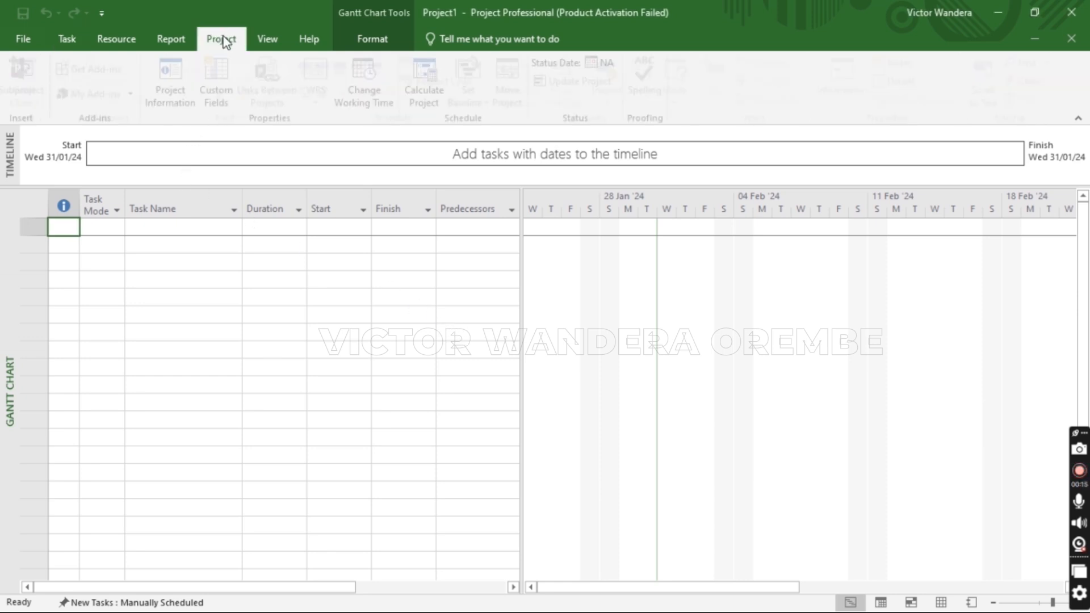
click(172, 90)
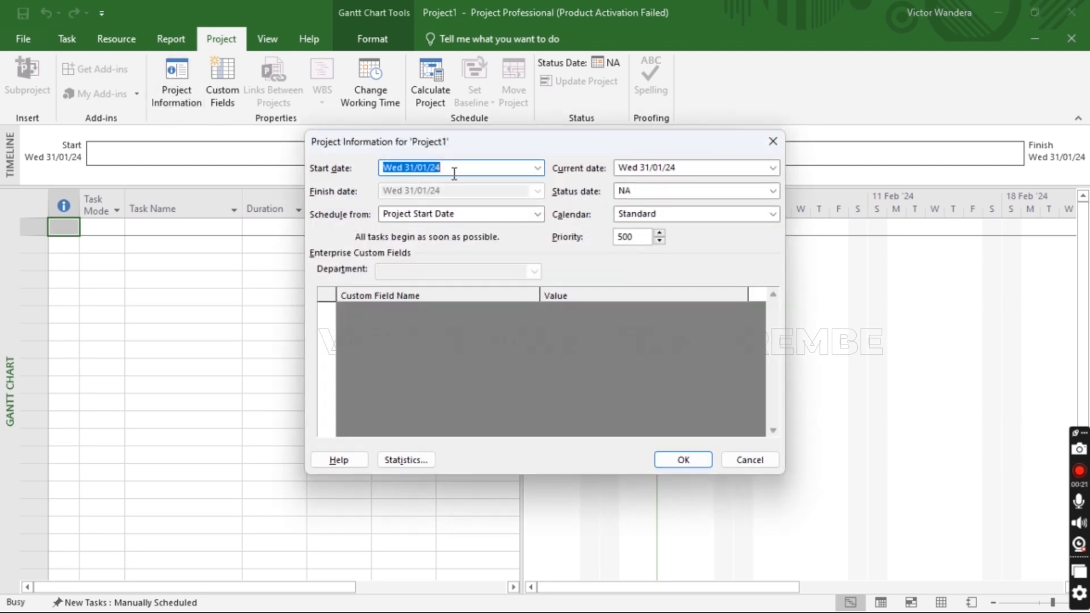
click(536, 168)
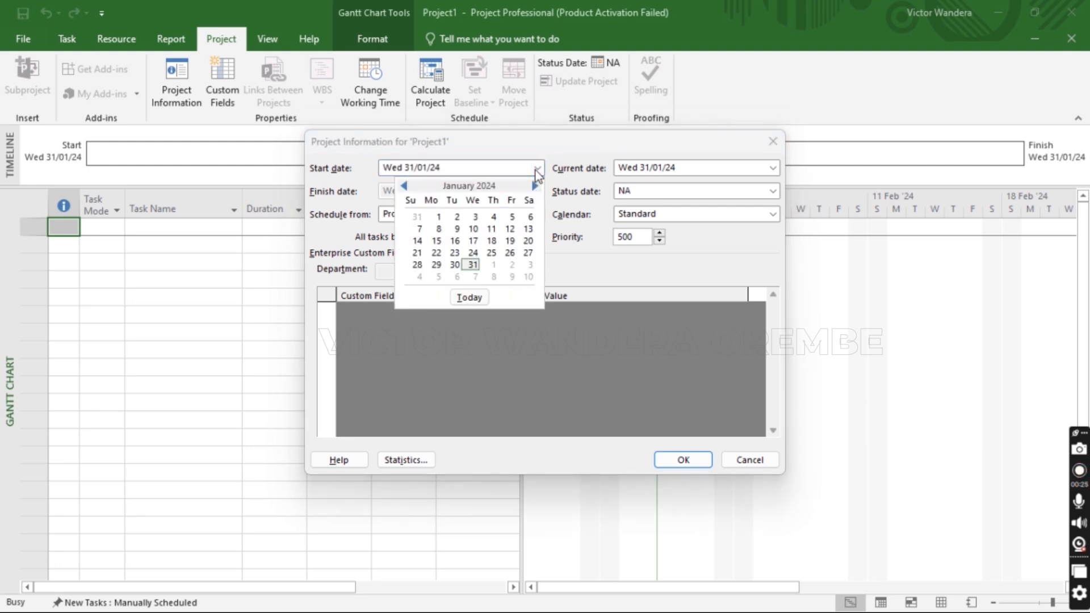
click(438, 277)
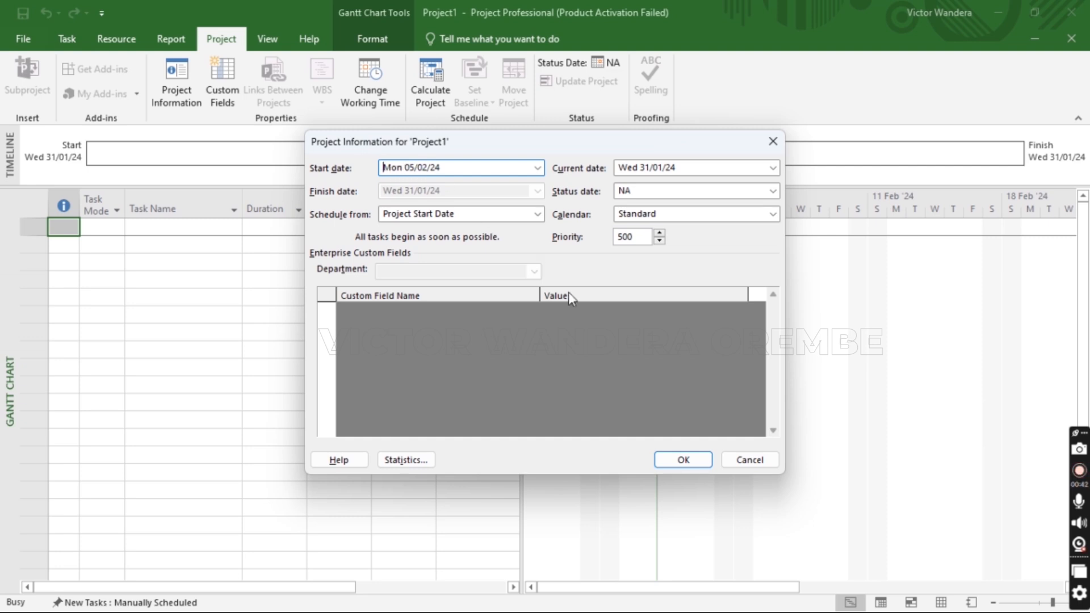
click(682, 459)
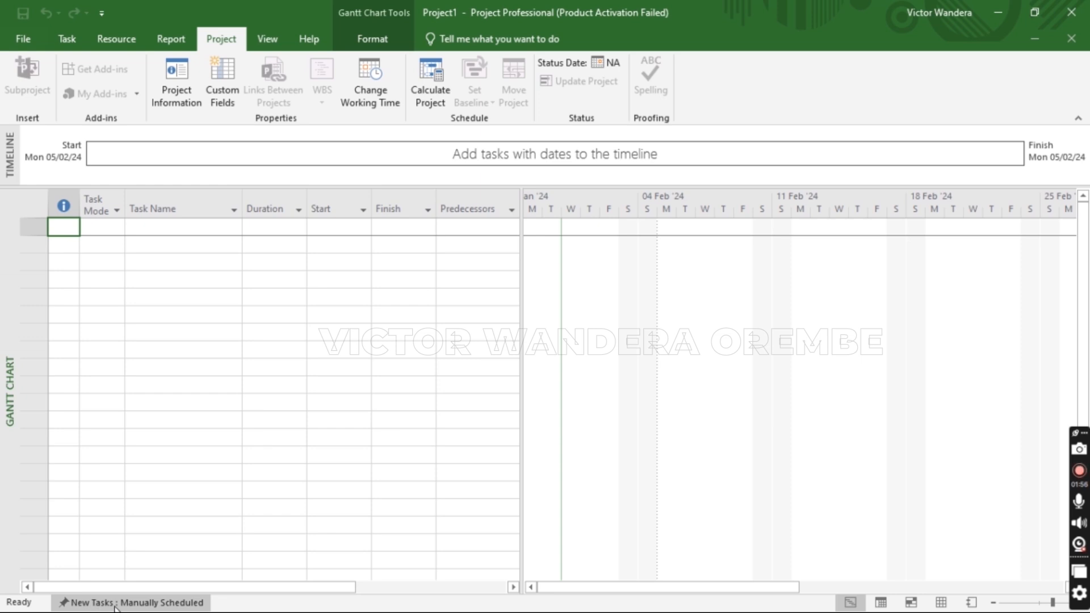
Make new tasks Auto Scheduled and enter Broadcasting, Content Production and Content Editing as tasks
click(145, 607)
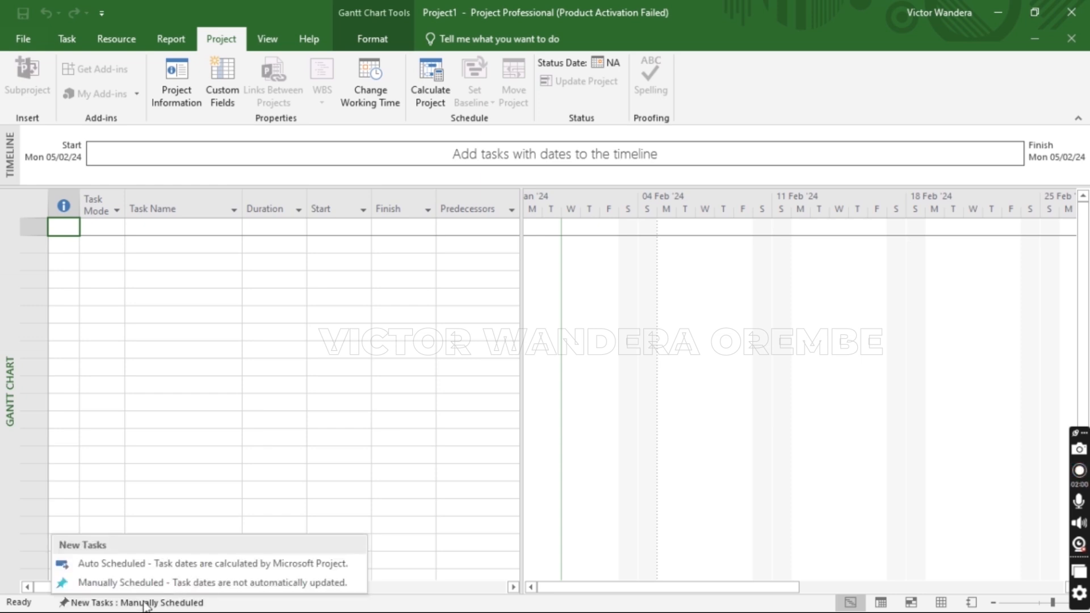
click(142, 570)
click(147, 224)
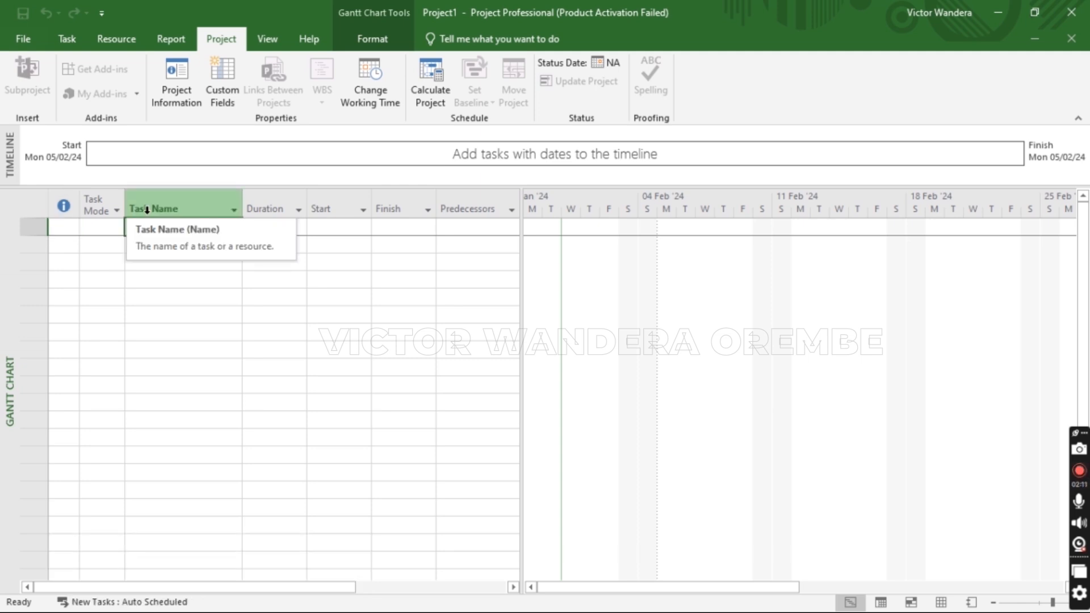
text(B)
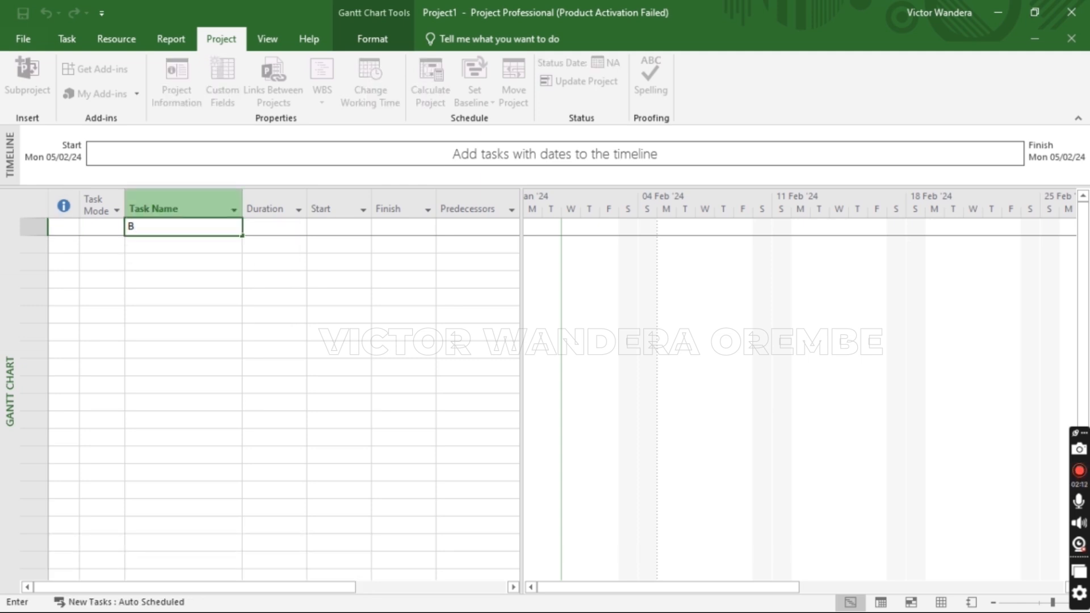
text(roadcasting)
key(Return)
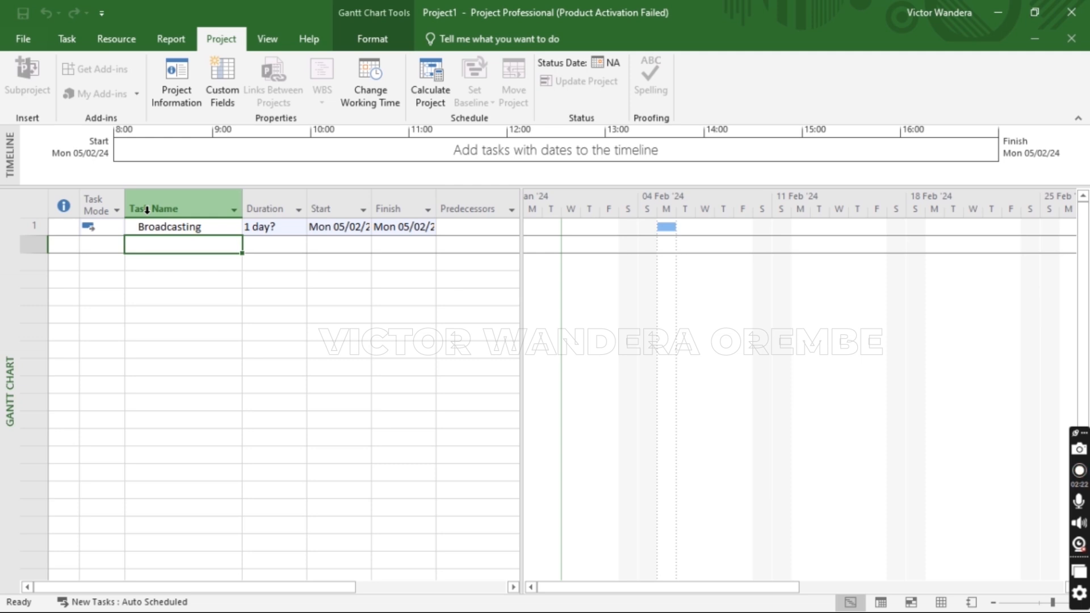
text(Content)
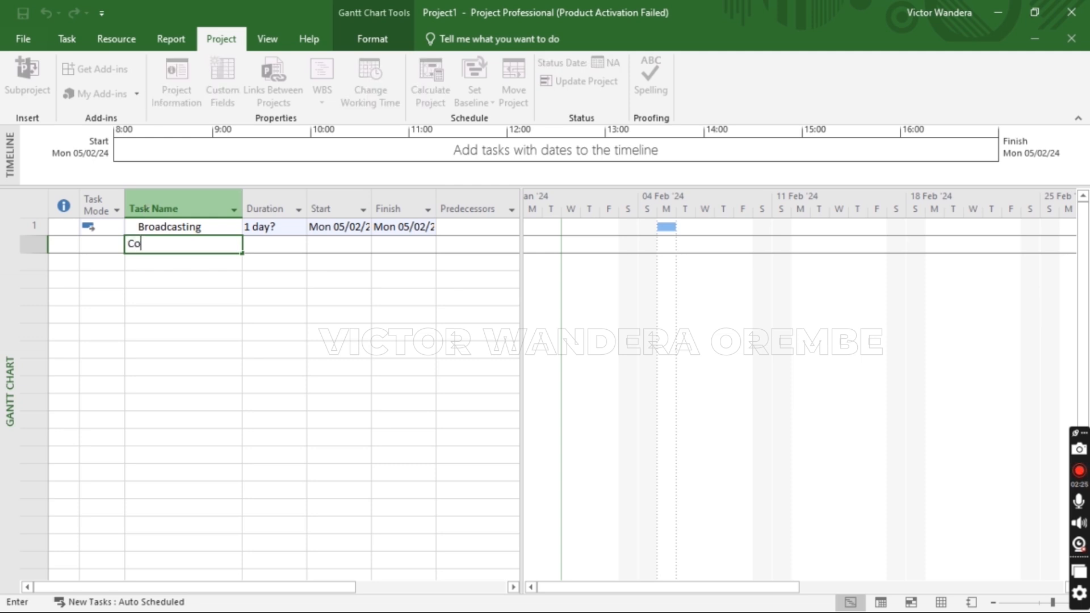
text(Production)
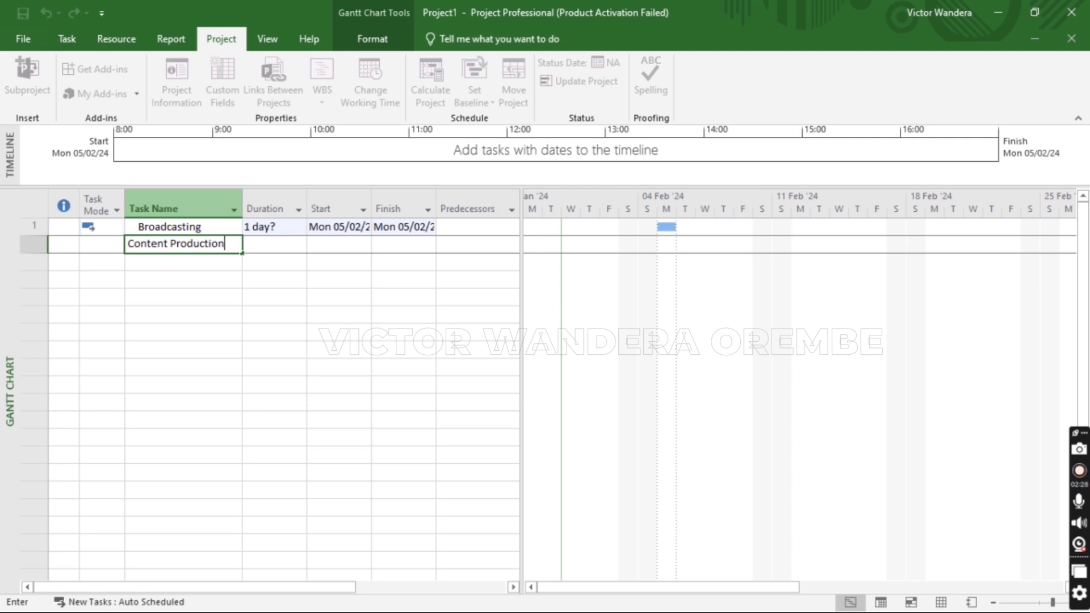
key(Return)
text(Content )
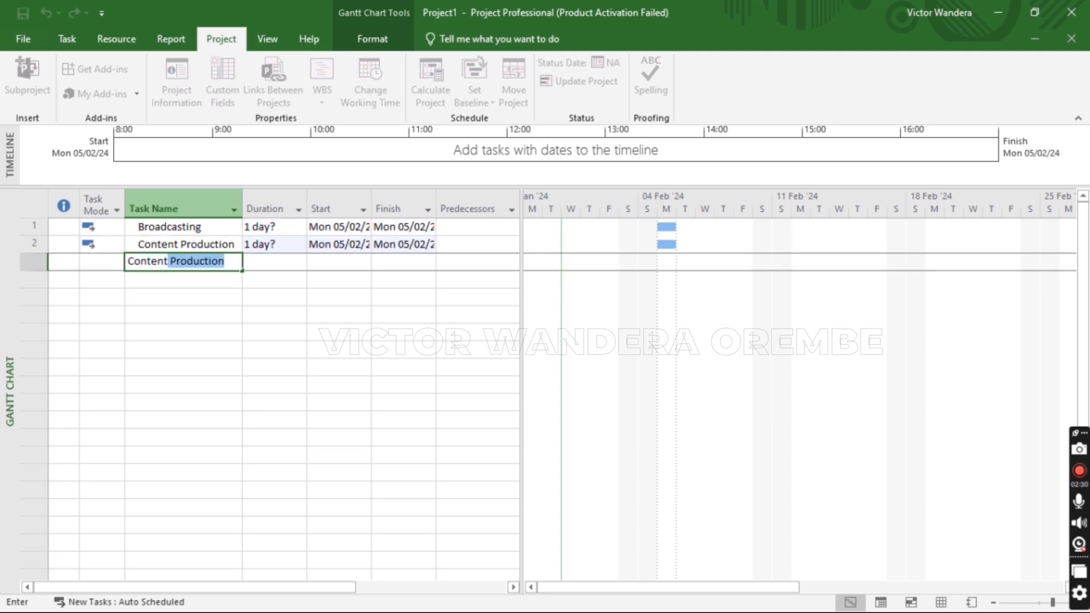
text(Editing)
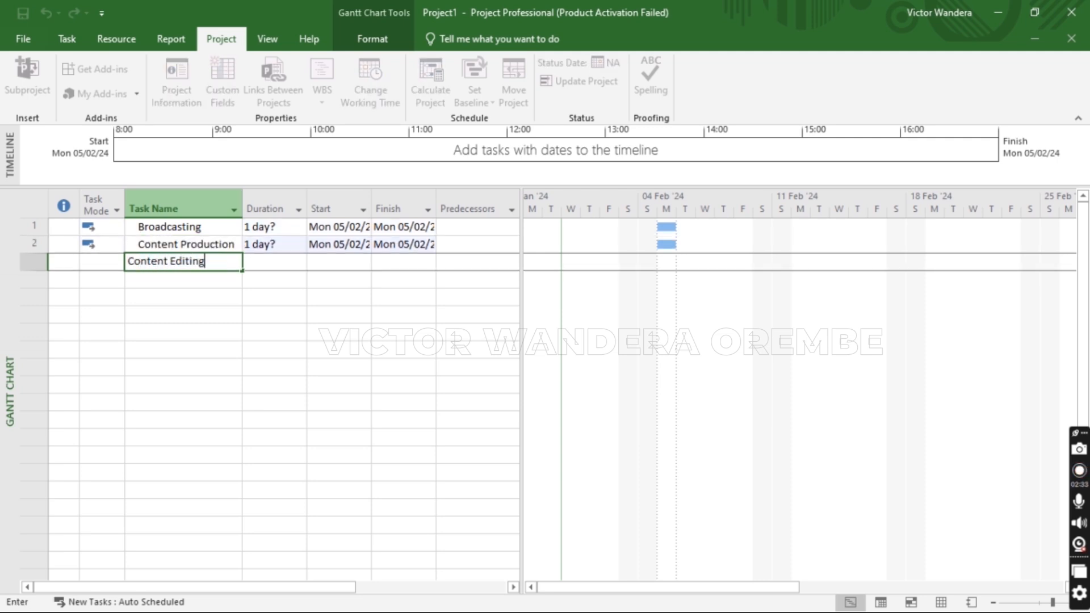
key(Return)
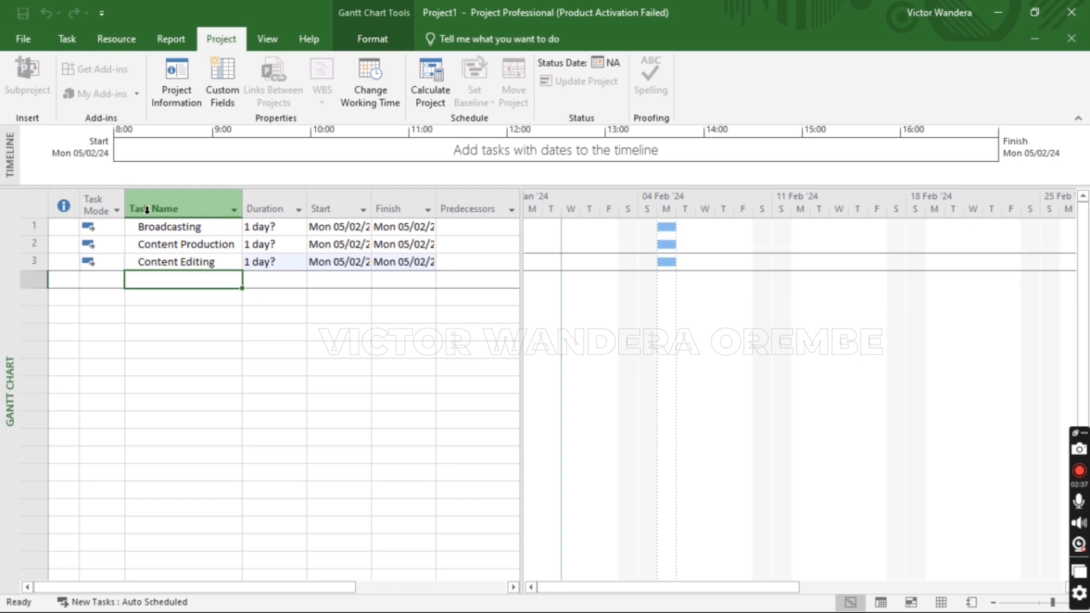
Rename the third task to a show entry, then add more show entries, Content editing and Client Projects
key(Up)
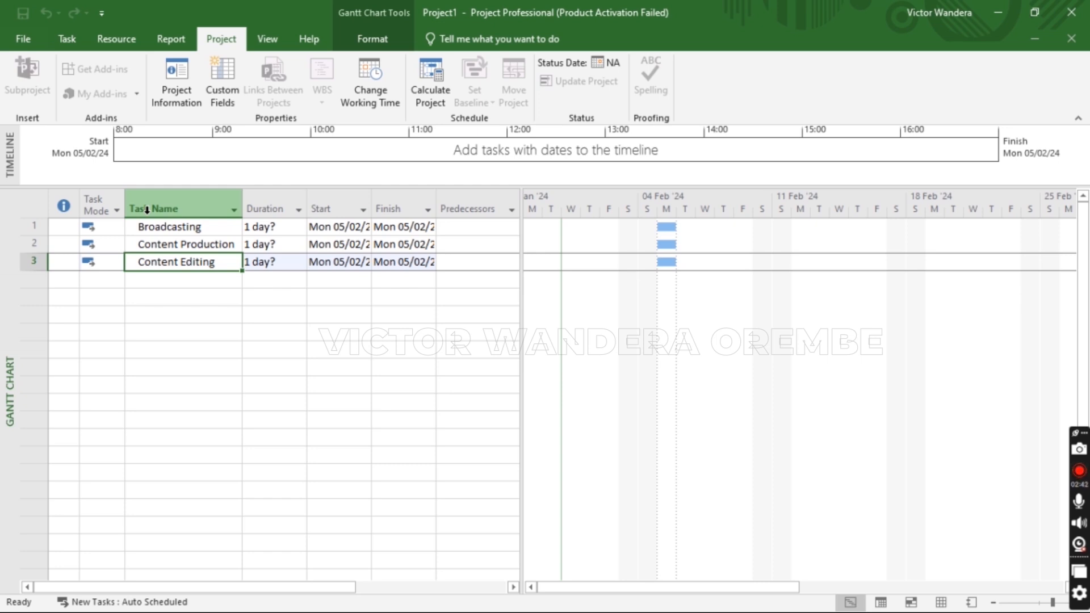
text(Mirem)
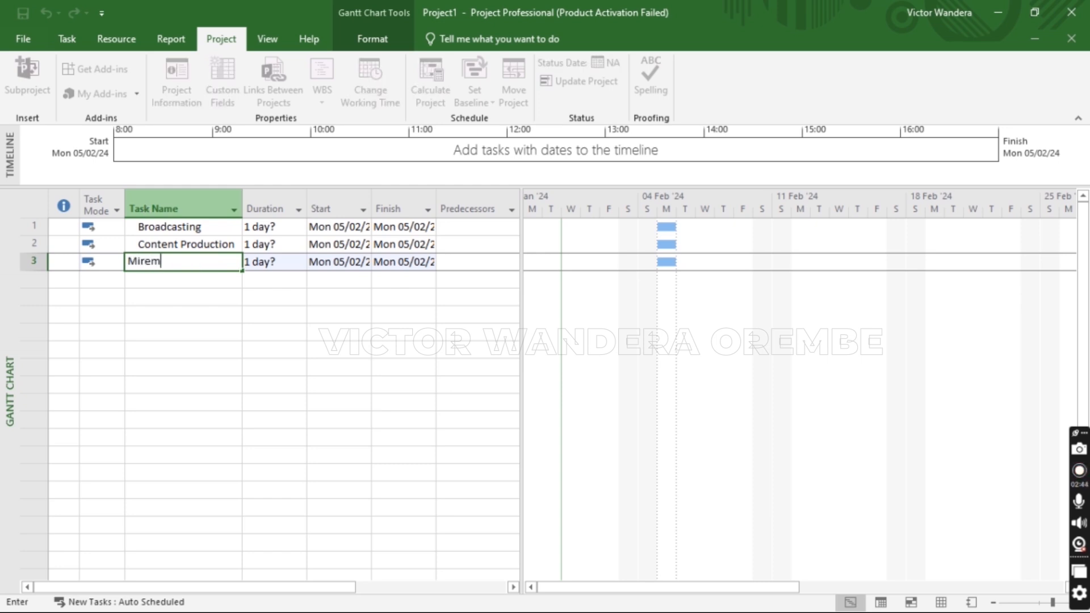
text(be Mumbo)
key(Return)
text(Feela)
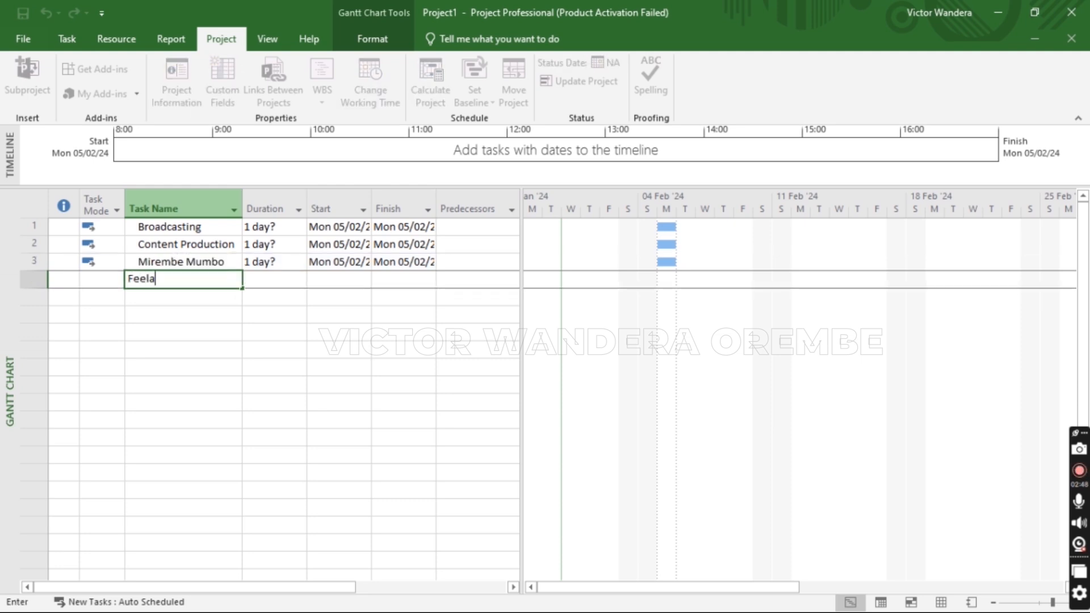
text(nga Free)
key(Return)
text(Conte)
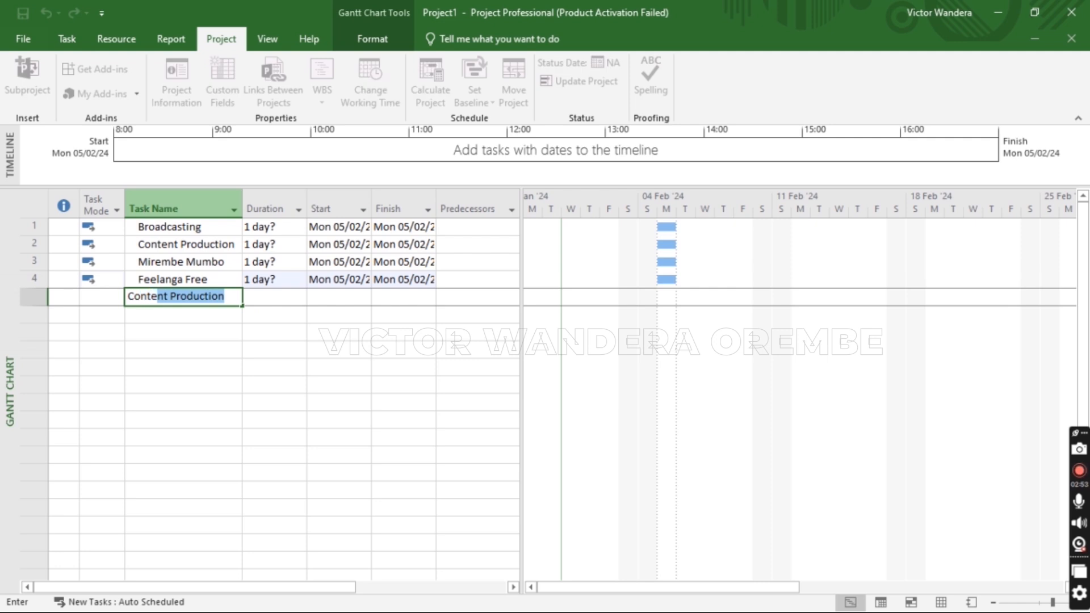
text(nt edit)
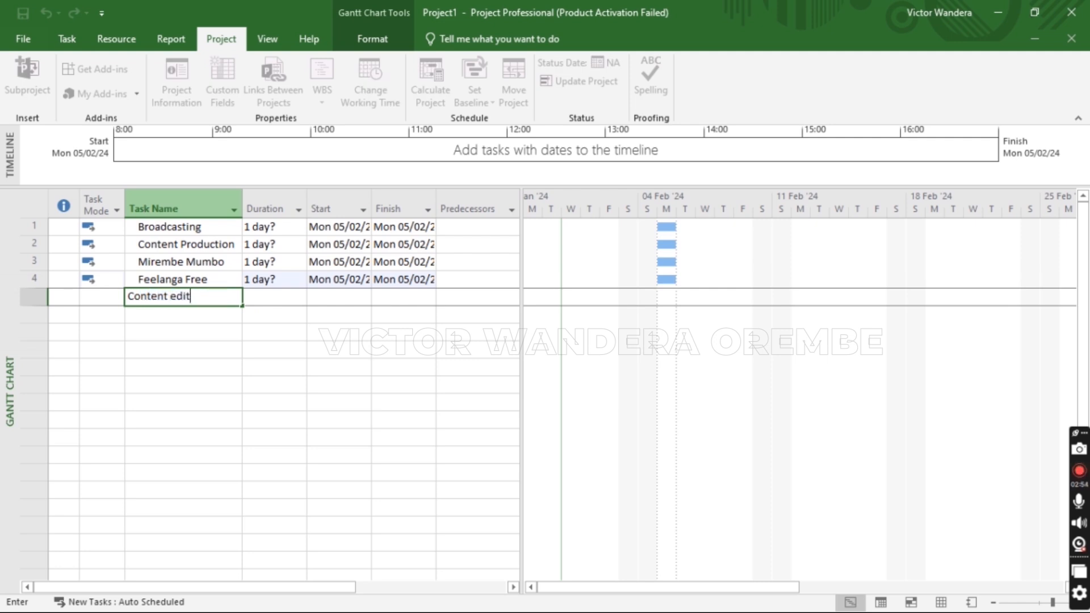
text(ing)
key(Return)
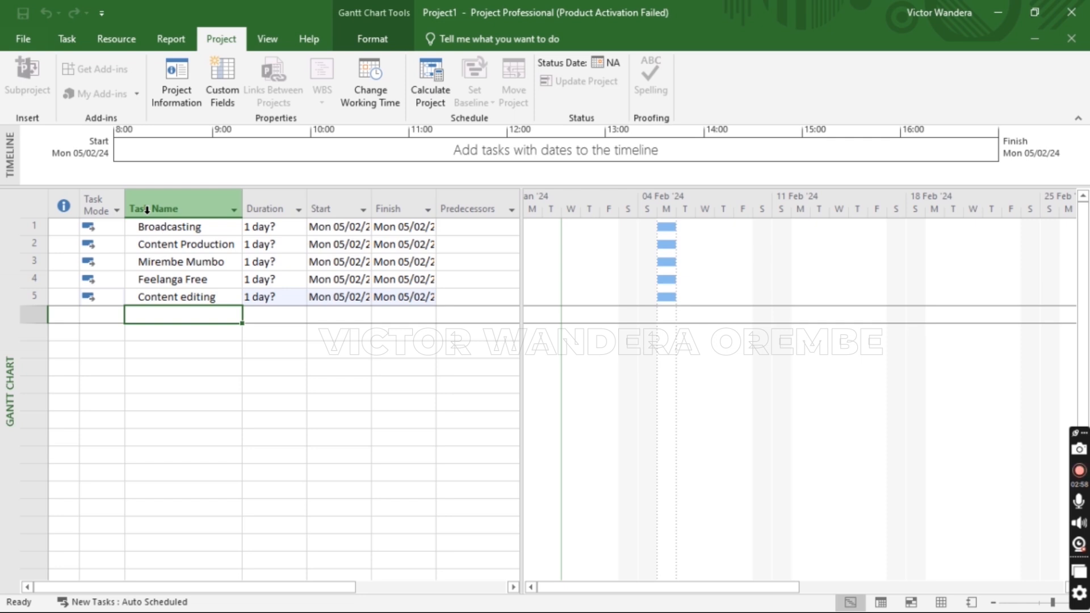
text(Mirembe)
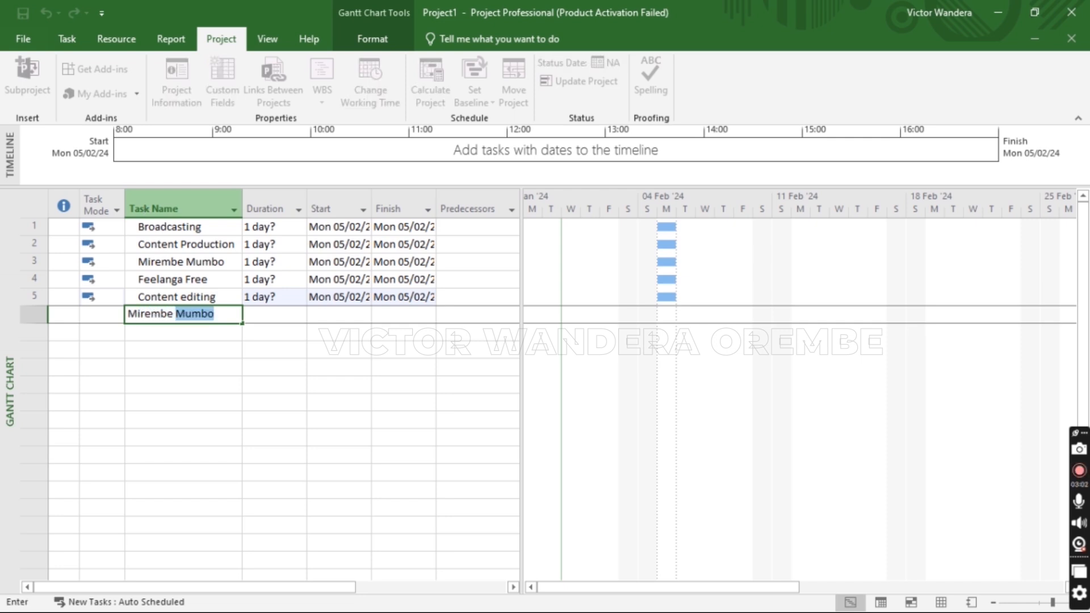
key(Return)
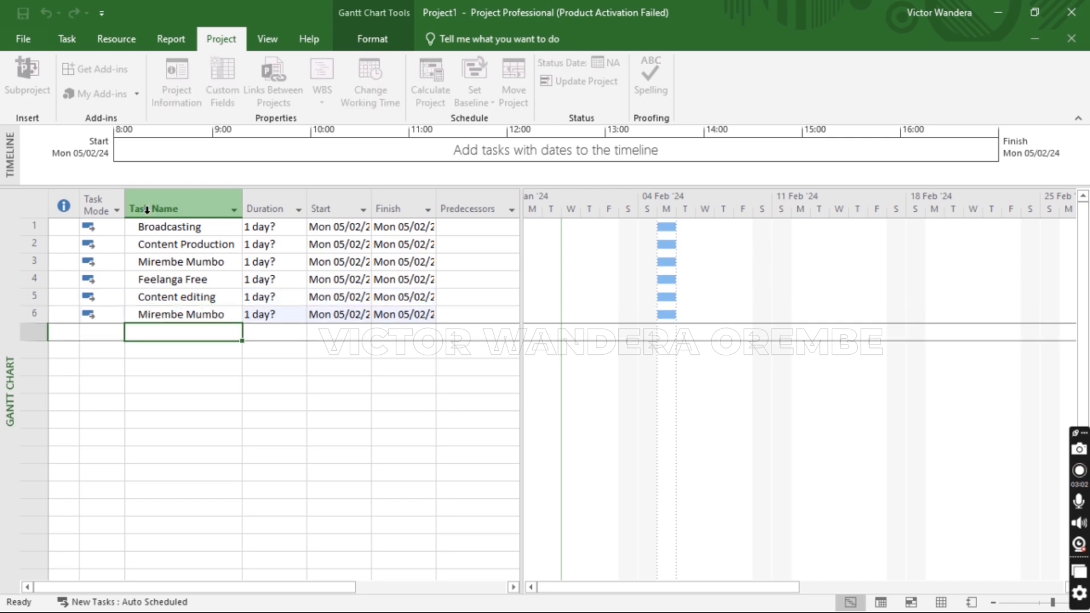
text(Feelanga Free)
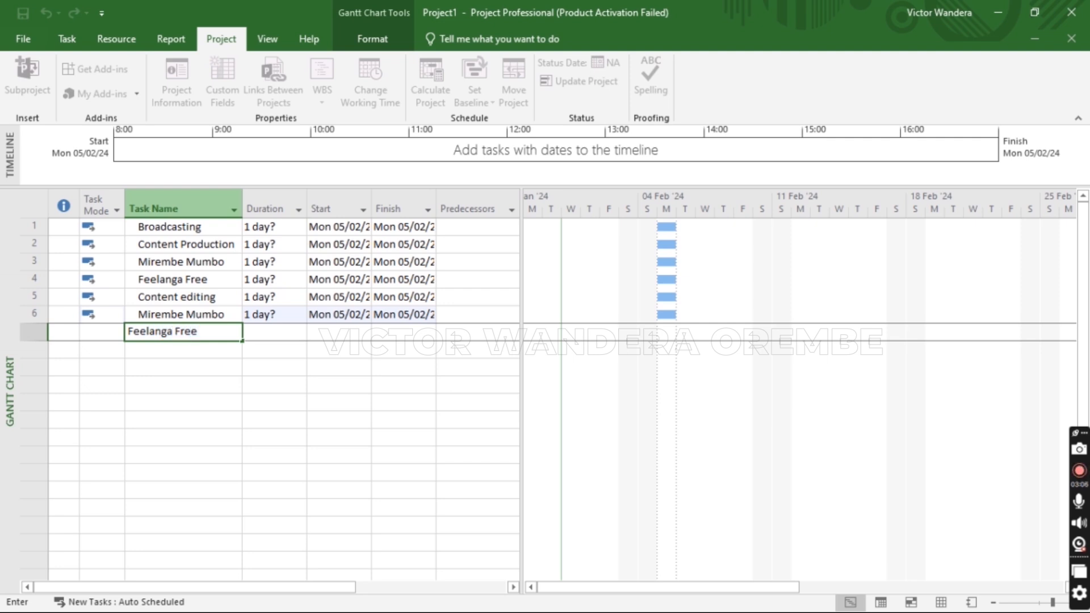
key(Return)
text(C)
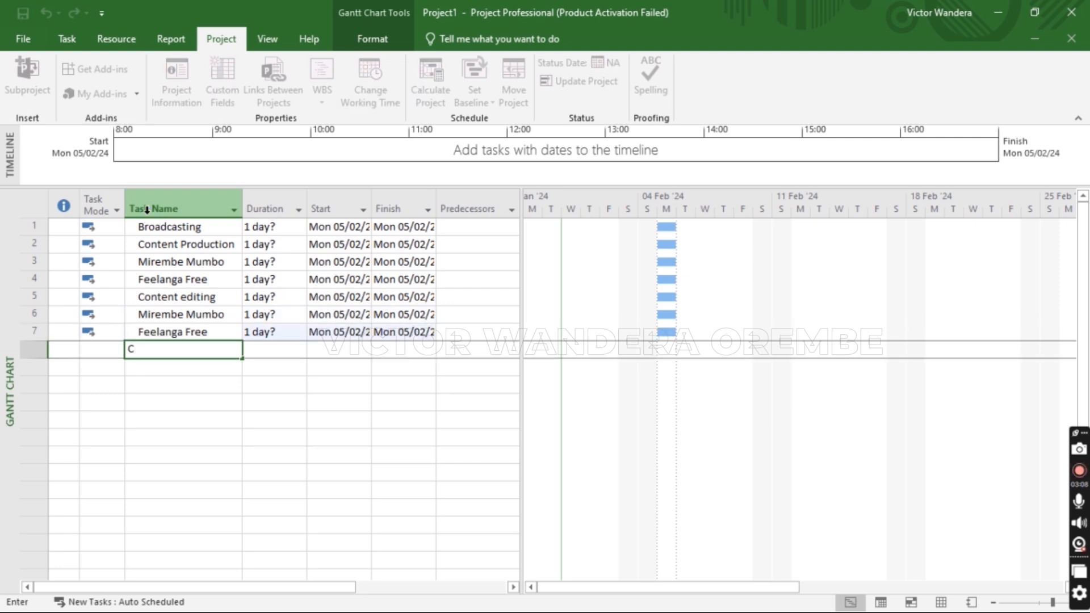
text(lient Projects)
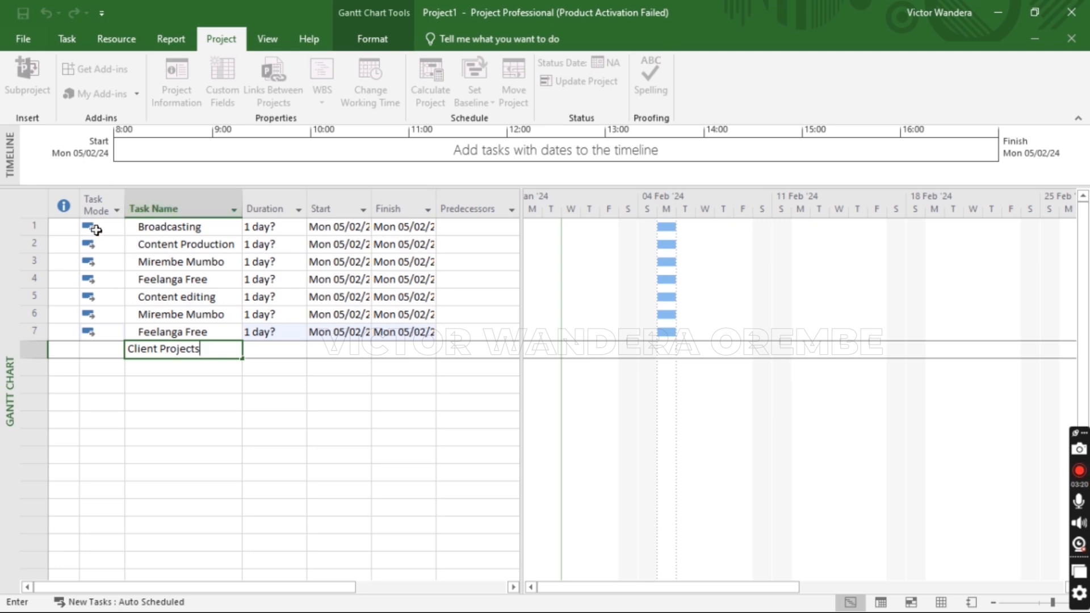
Commit Client Projects as the eighth task and change Broadcasting's task mode to Auto Scheduled
click(100, 298)
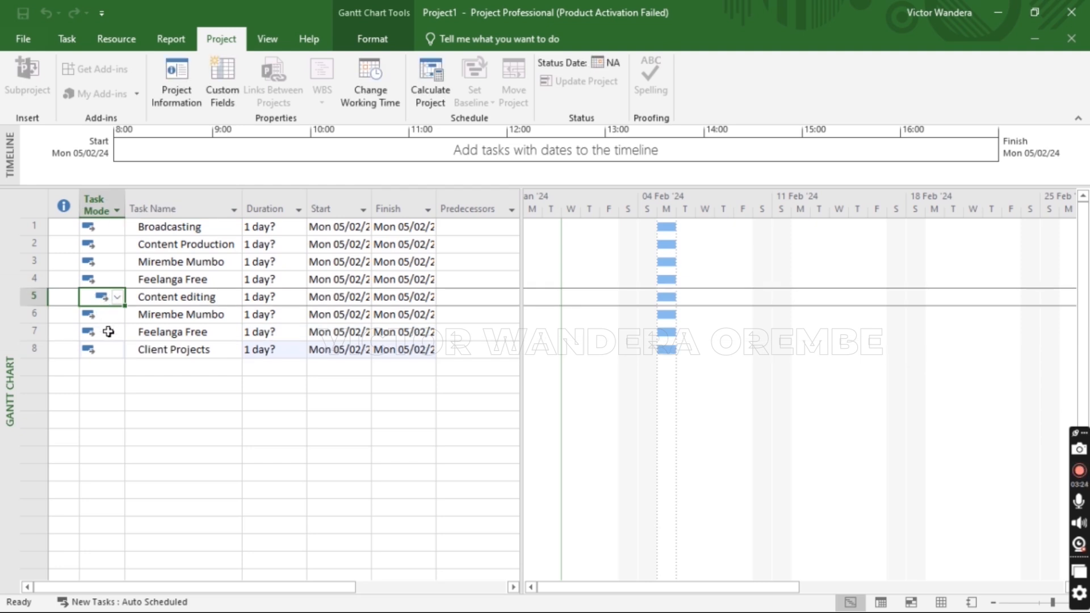
click(108, 332)
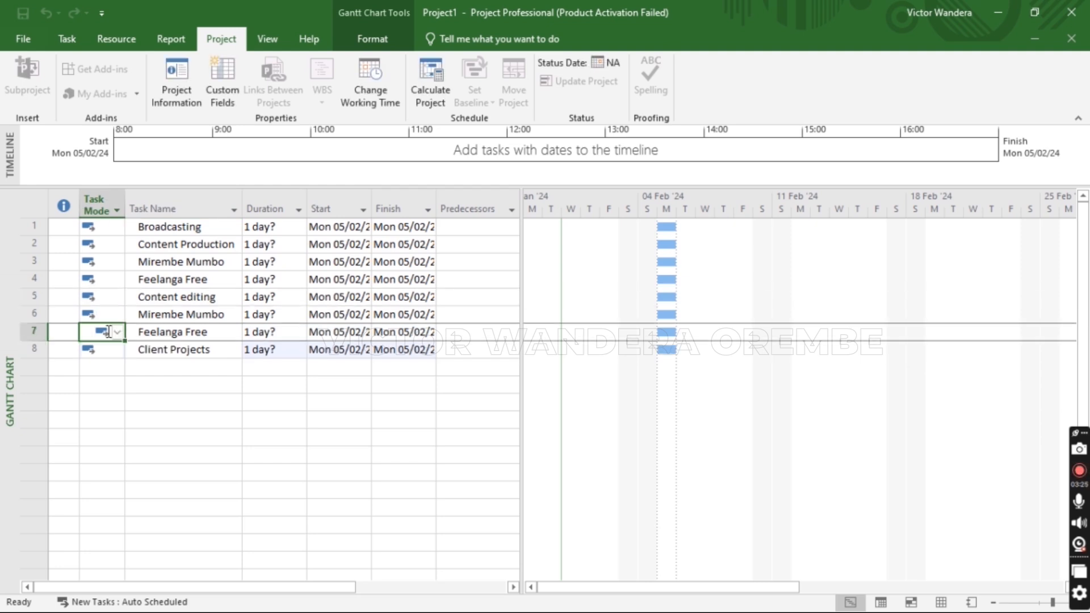
click(101, 228)
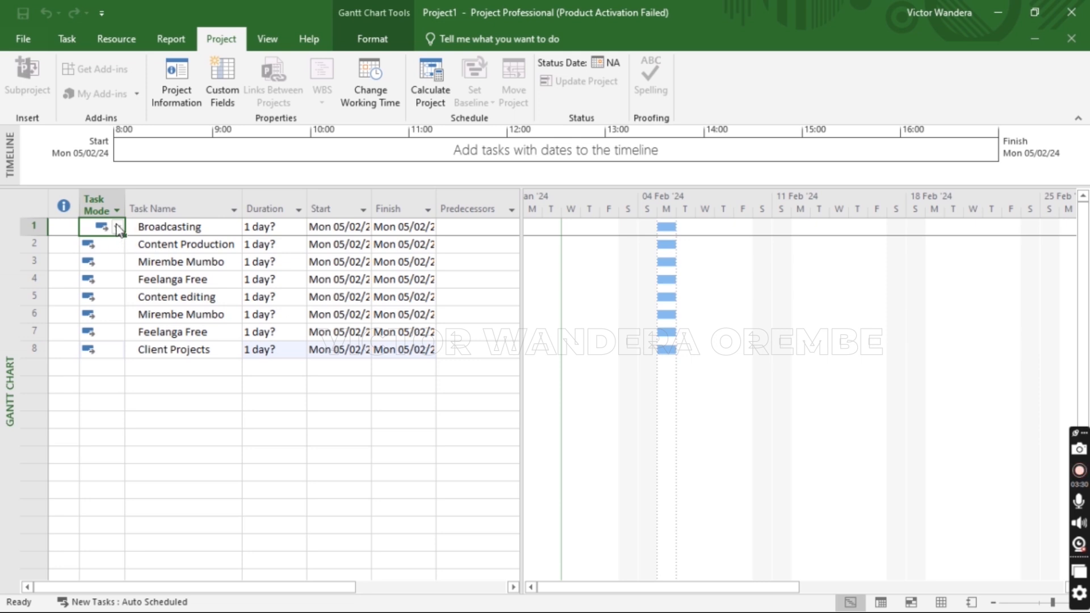
click(118, 230)
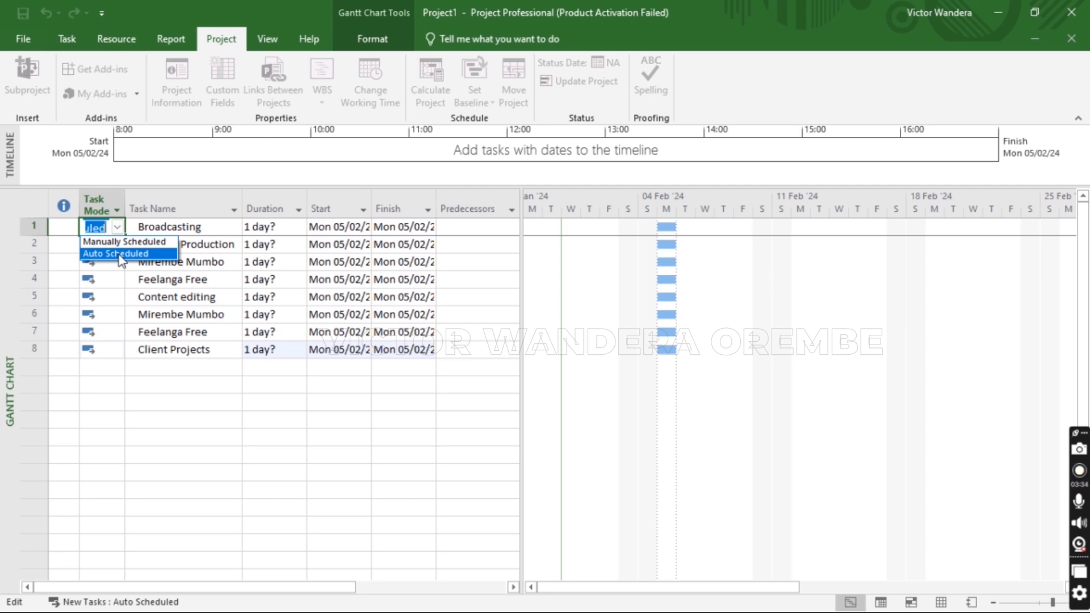
click(120, 255)
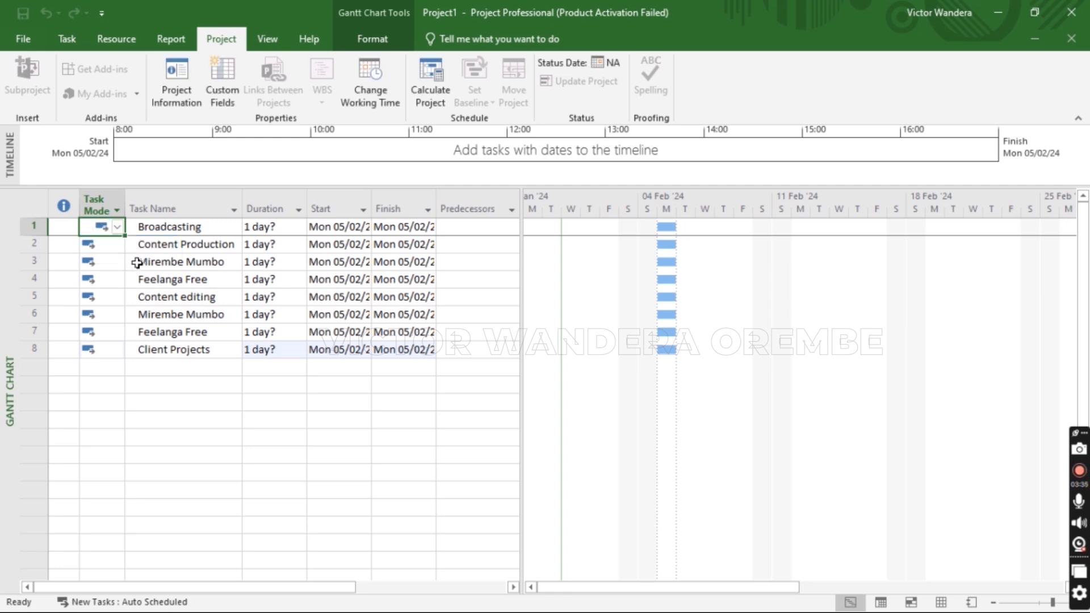
click(206, 266)
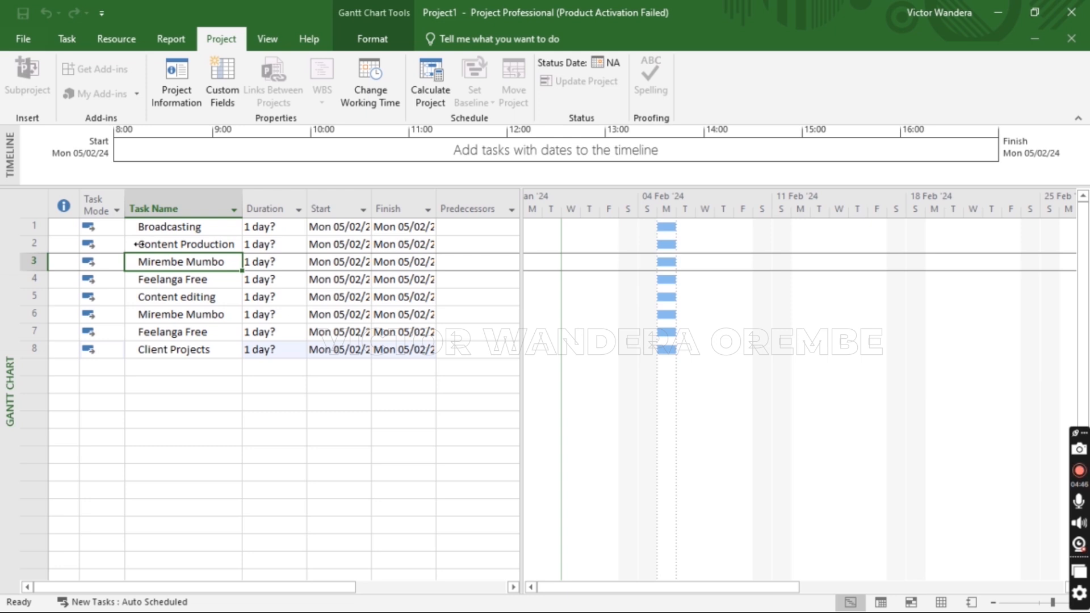
Indent Content Production under Broadcasting and make the third task its subtask
click(145, 244)
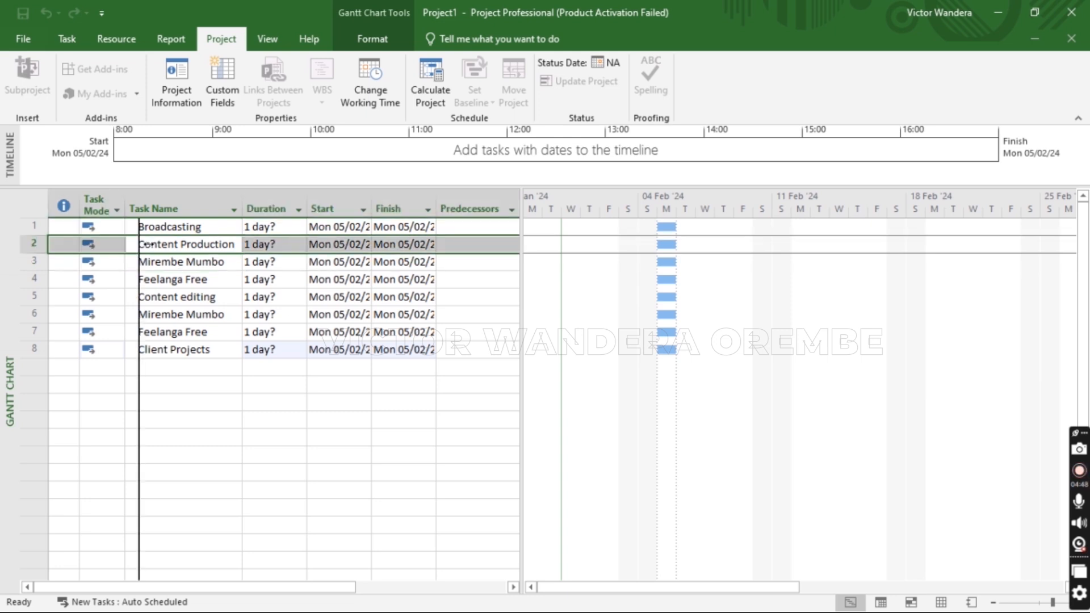
drag(145, 244, 153, 244)
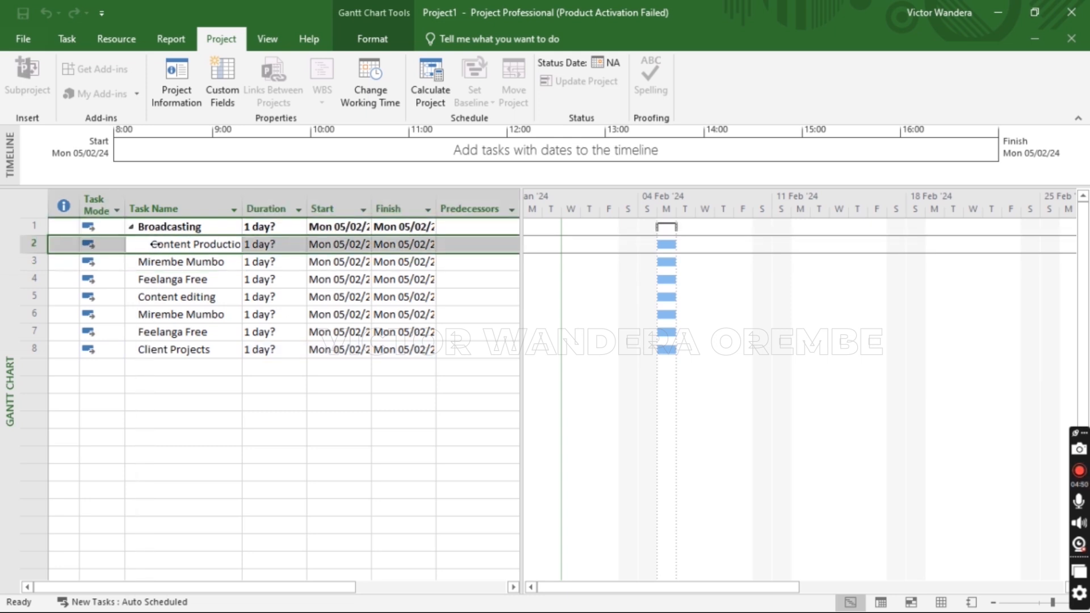
click(154, 244)
key(Escape)
drag(140, 262, 164, 293)
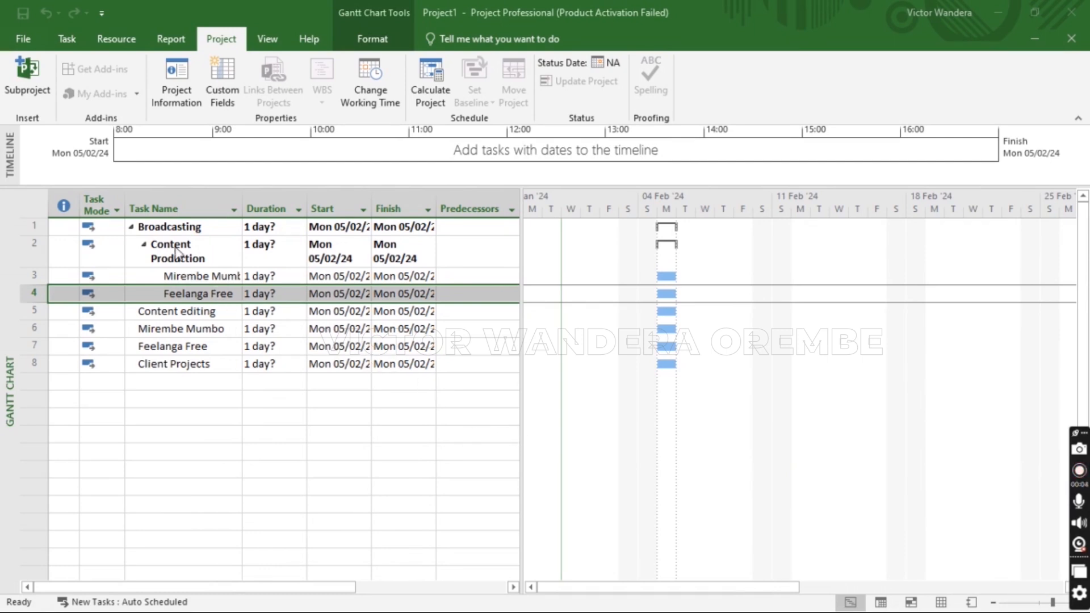
click(140, 311)
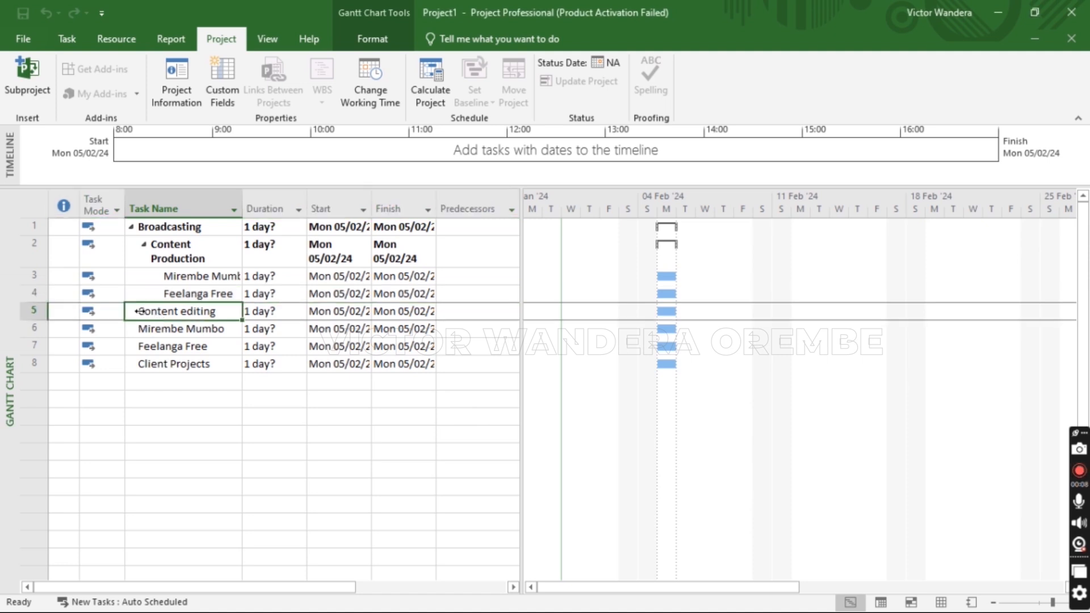
drag(150, 313, 150, 314)
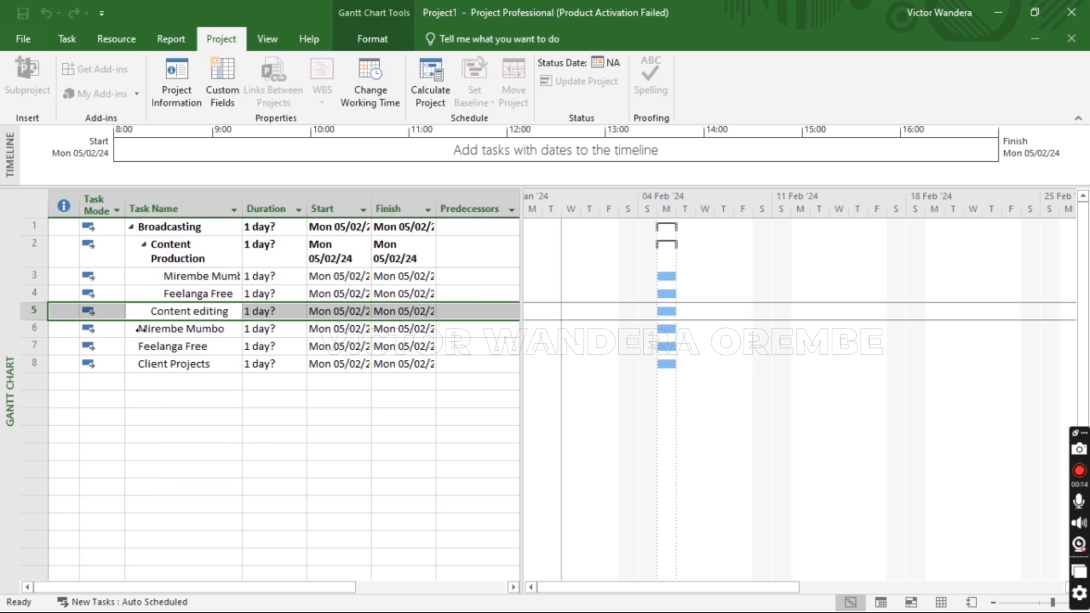
drag(141, 329, 167, 348)
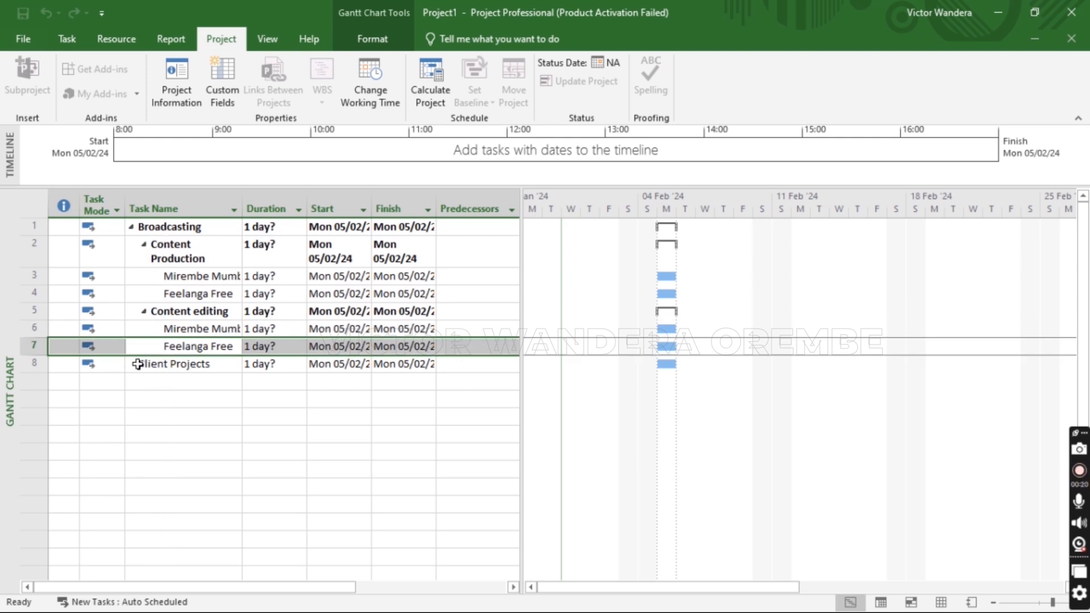
drag(138, 364, 173, 363)
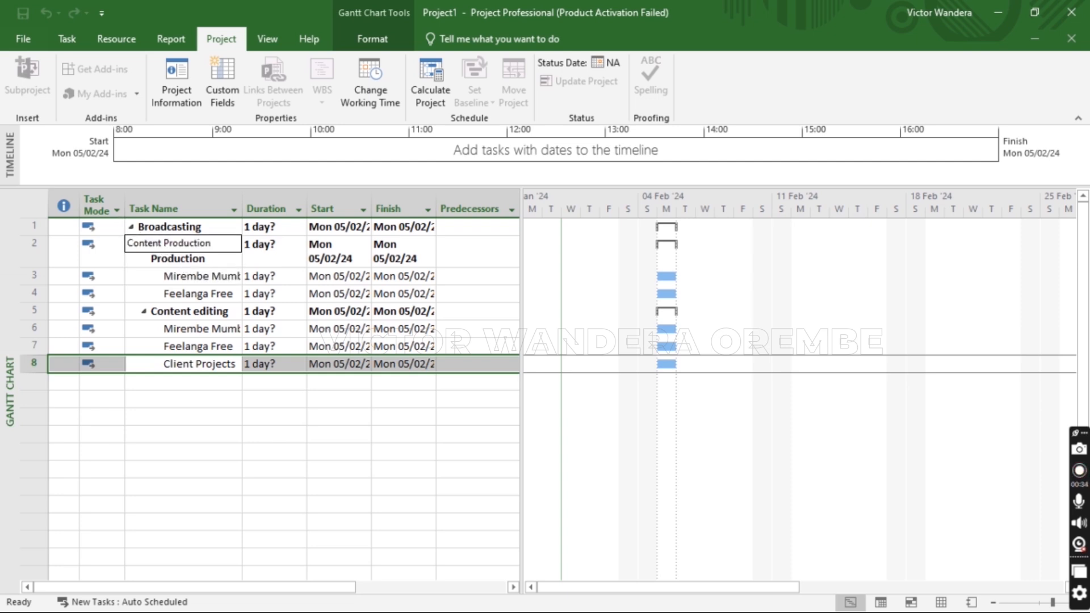
Widen the Task Name column, then check the Mirembe Mumbo, Feelanga Free and Client Projects rows
click(188, 277)
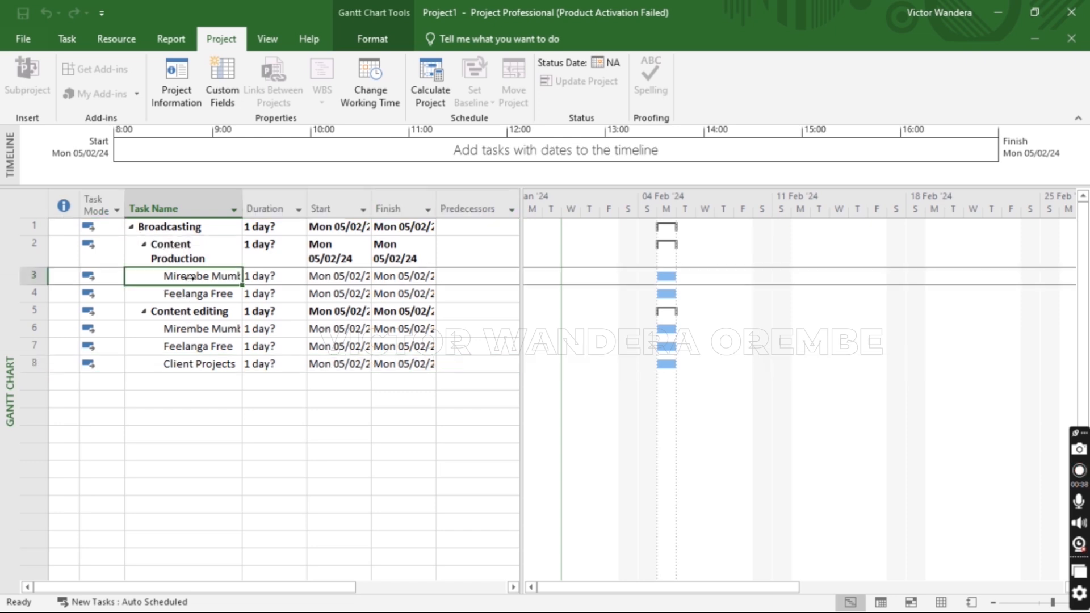
drag(241, 211, 281, 211)
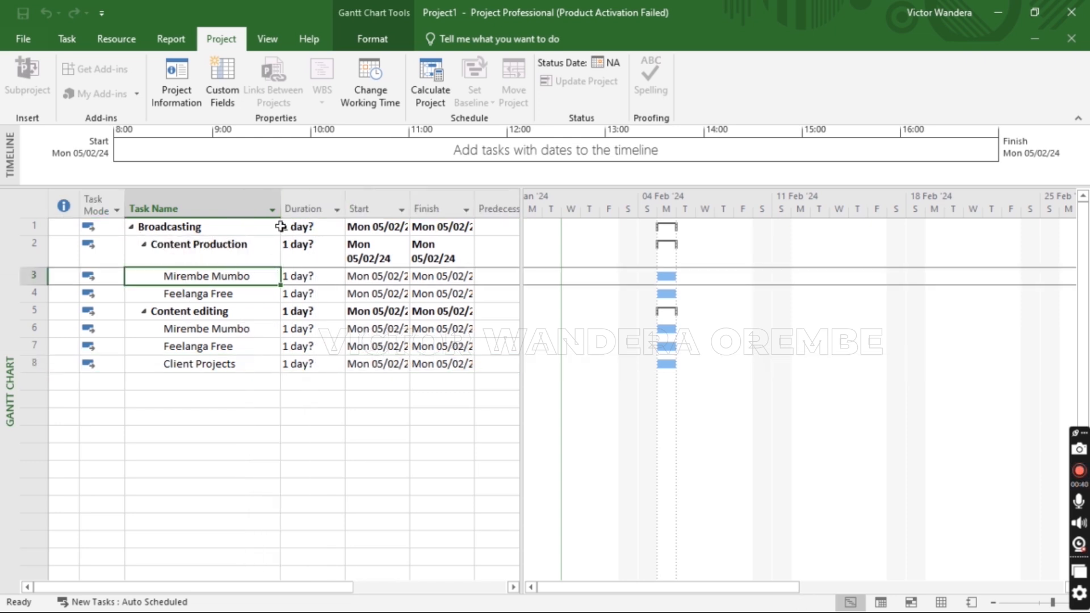
click(199, 331)
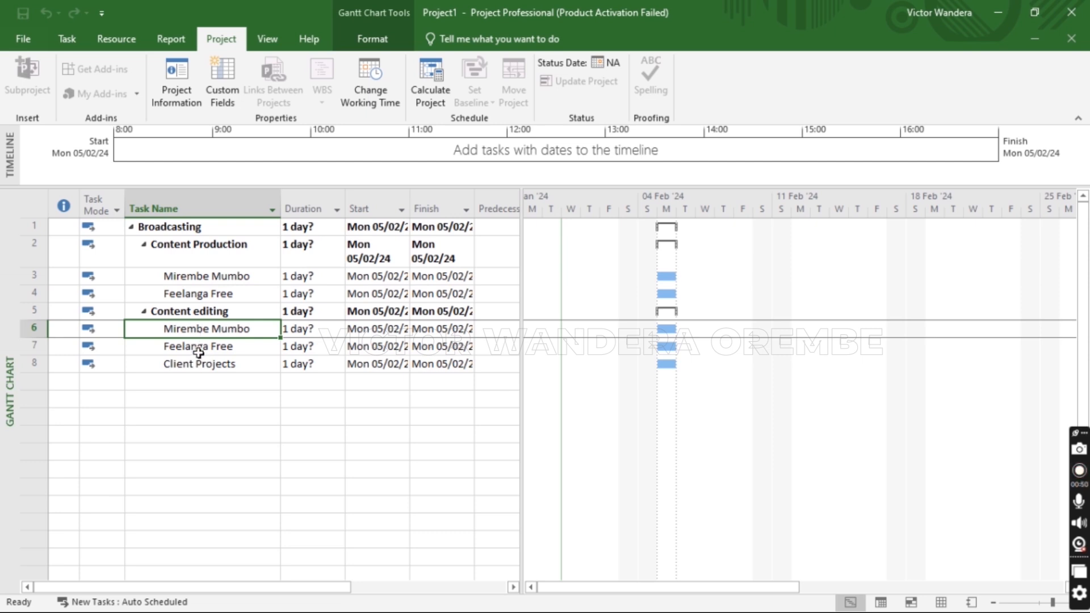
click(198, 349)
click(199, 366)
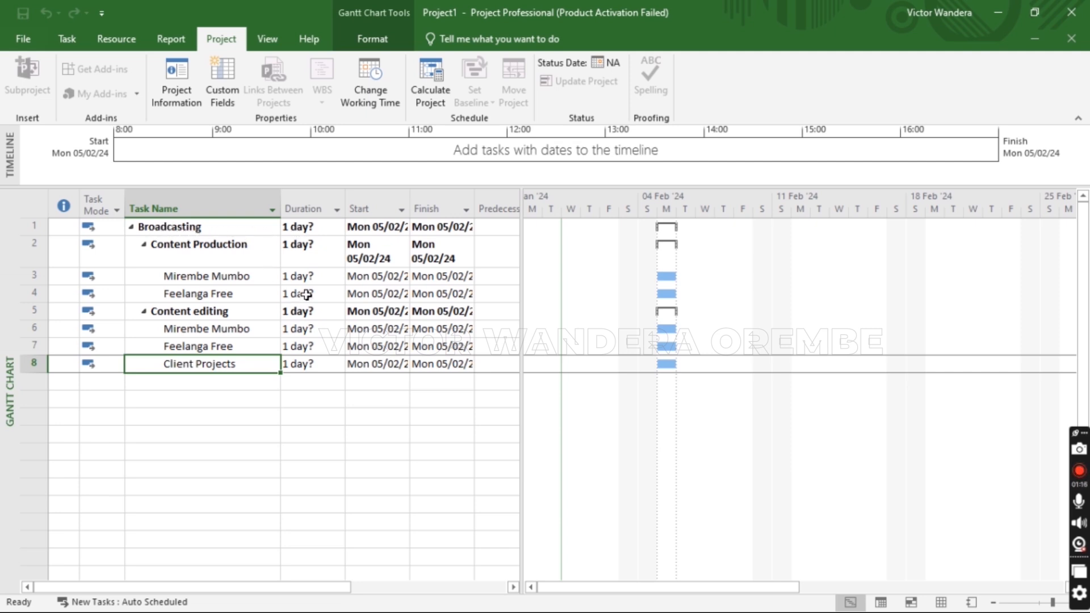
Set durations: Broadcasting 5 days, Content Production 2 days, Content editing 3 days
click(299, 227)
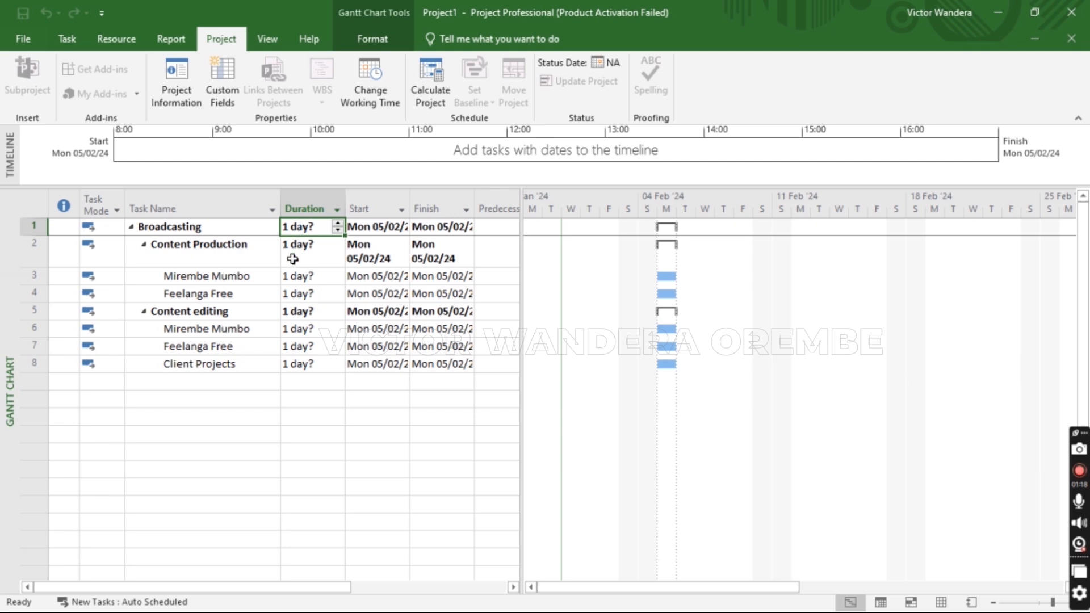
text(5)
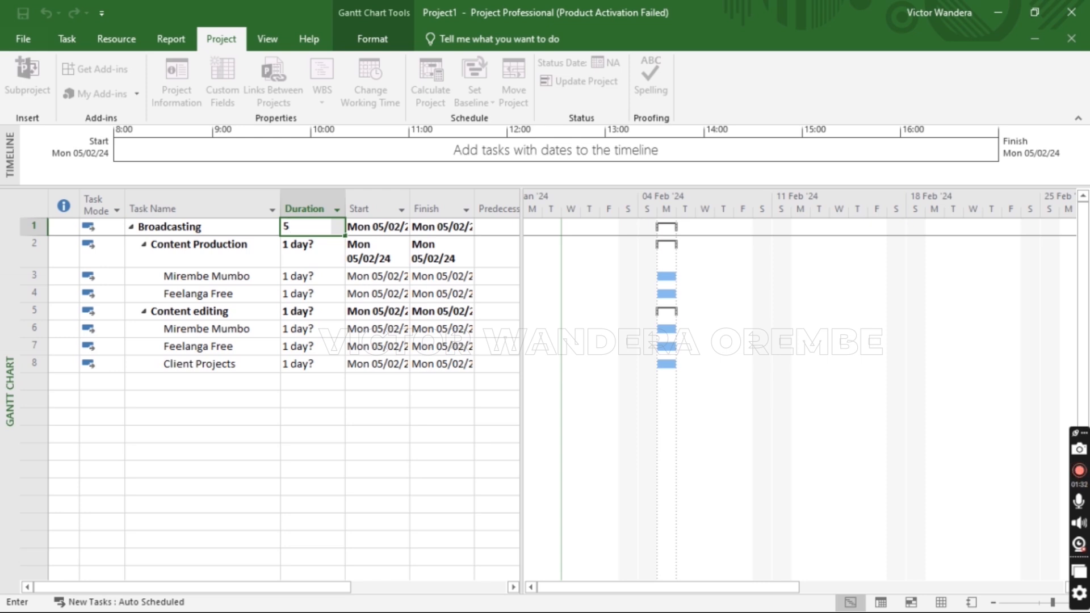
text(d)
click(292, 259)
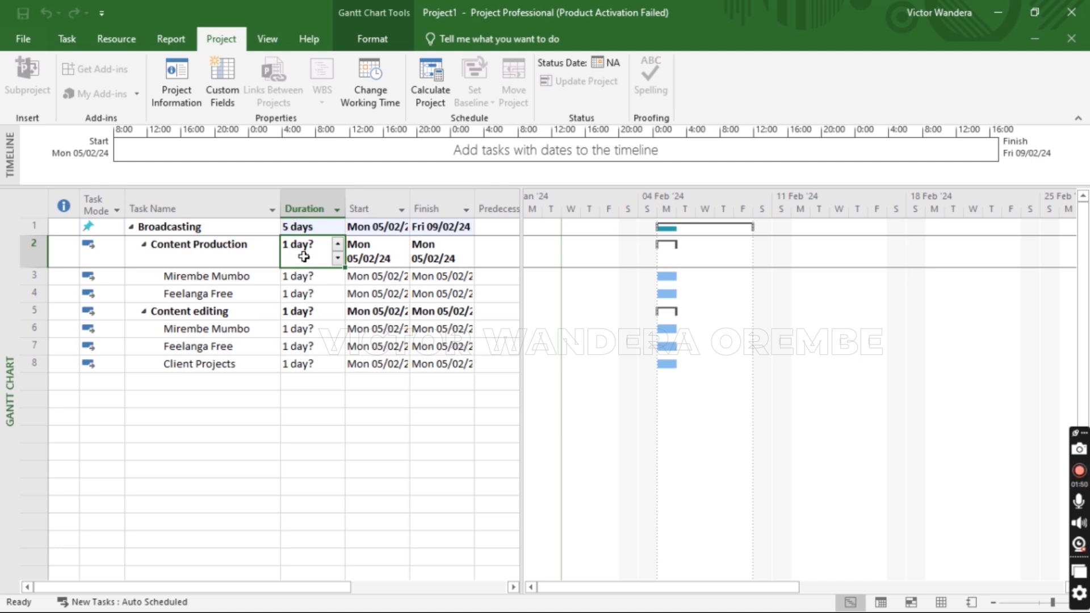
text(2)
click(305, 313)
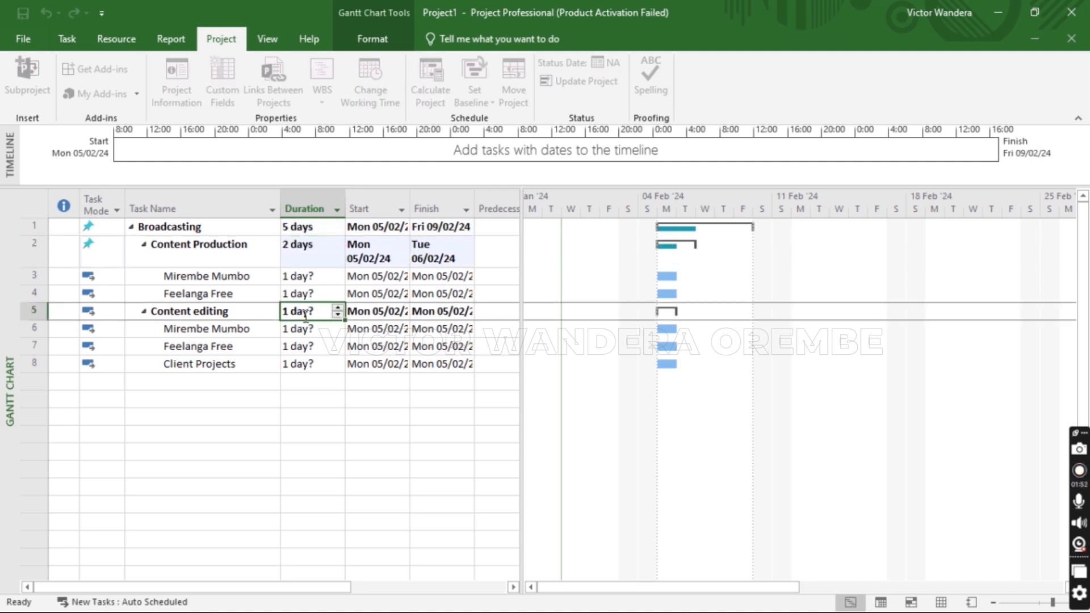
text(3)
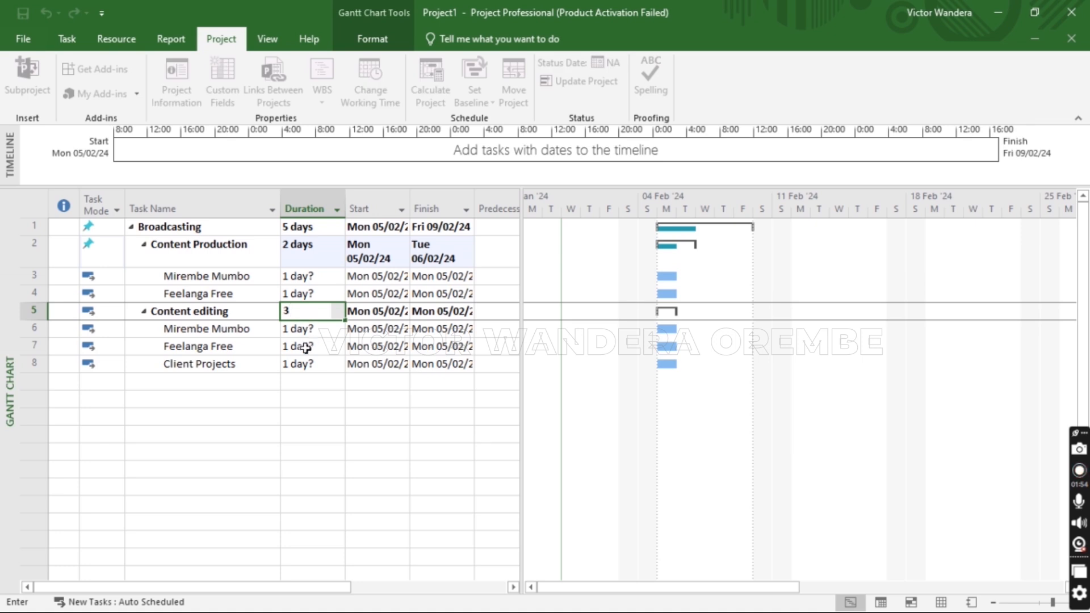
click(305, 347)
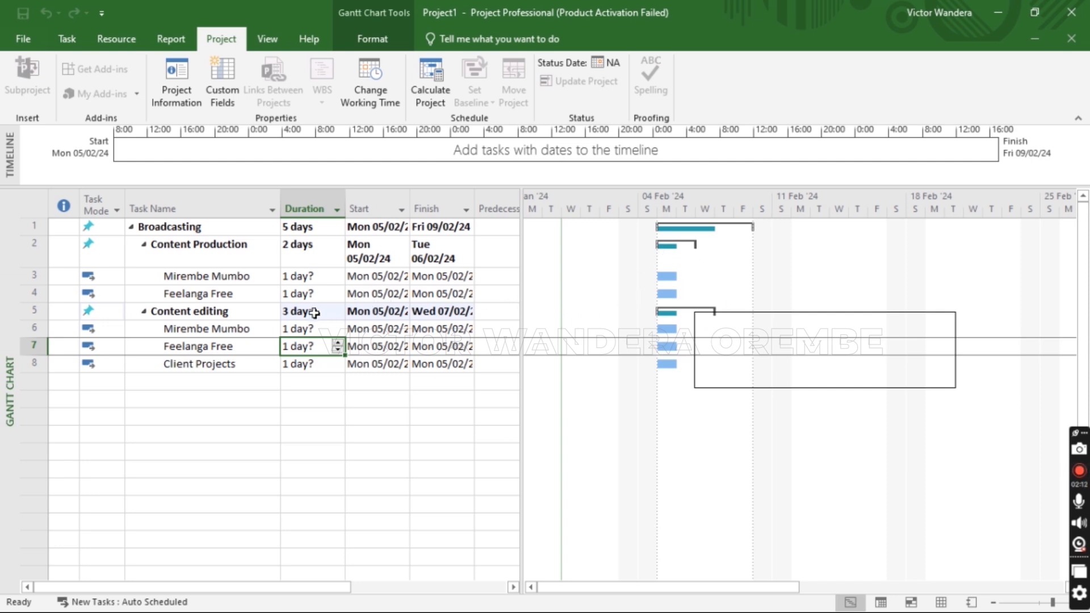
Give every subtask, including Client Projects, a 1-day duration
click(294, 276)
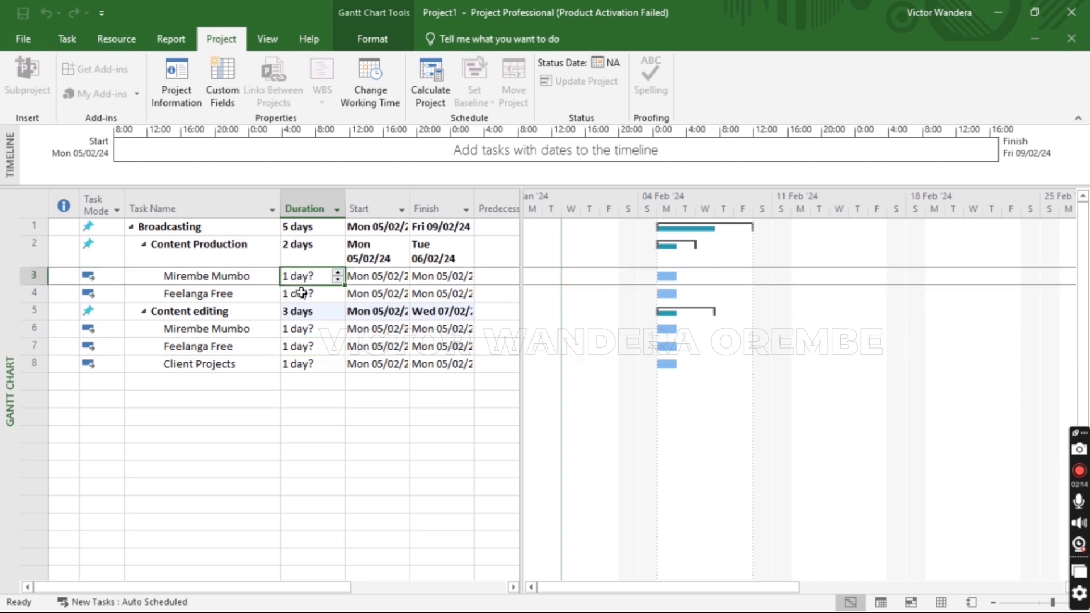
text(1d)
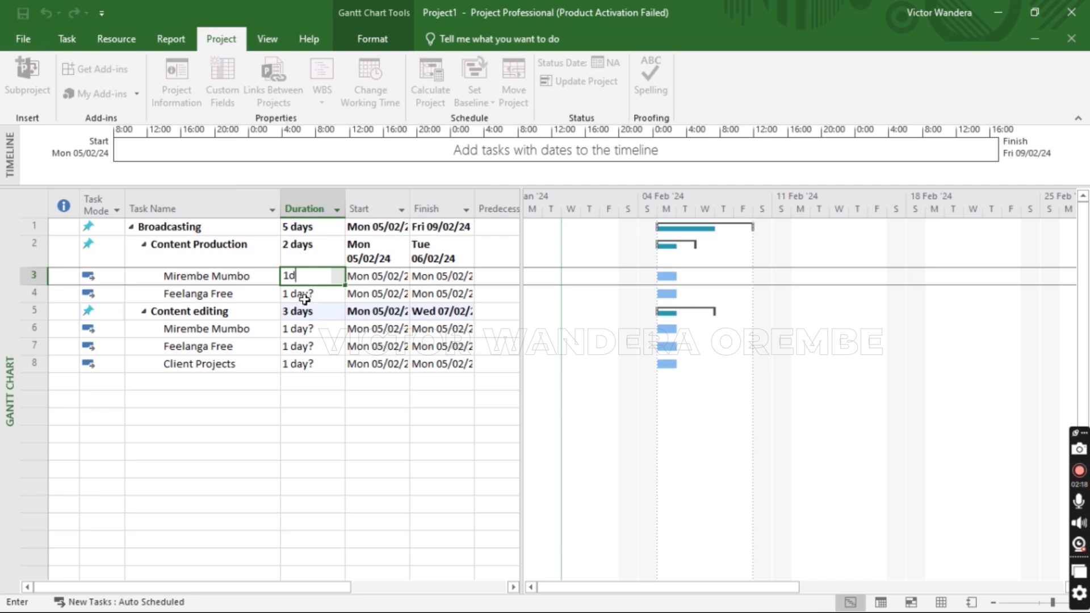
click(301, 294)
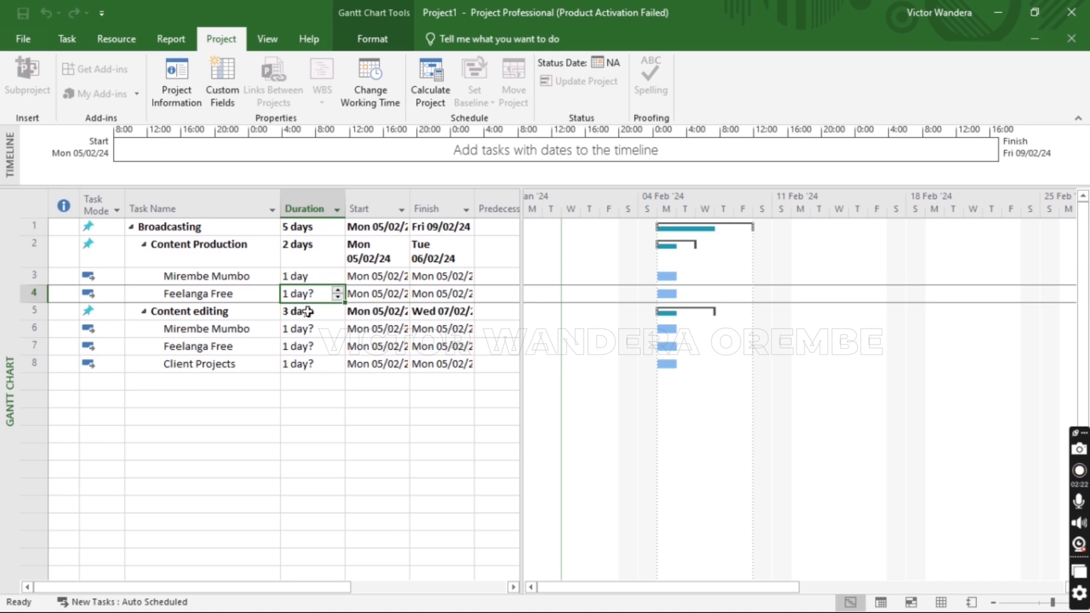
text(1d)
click(309, 313)
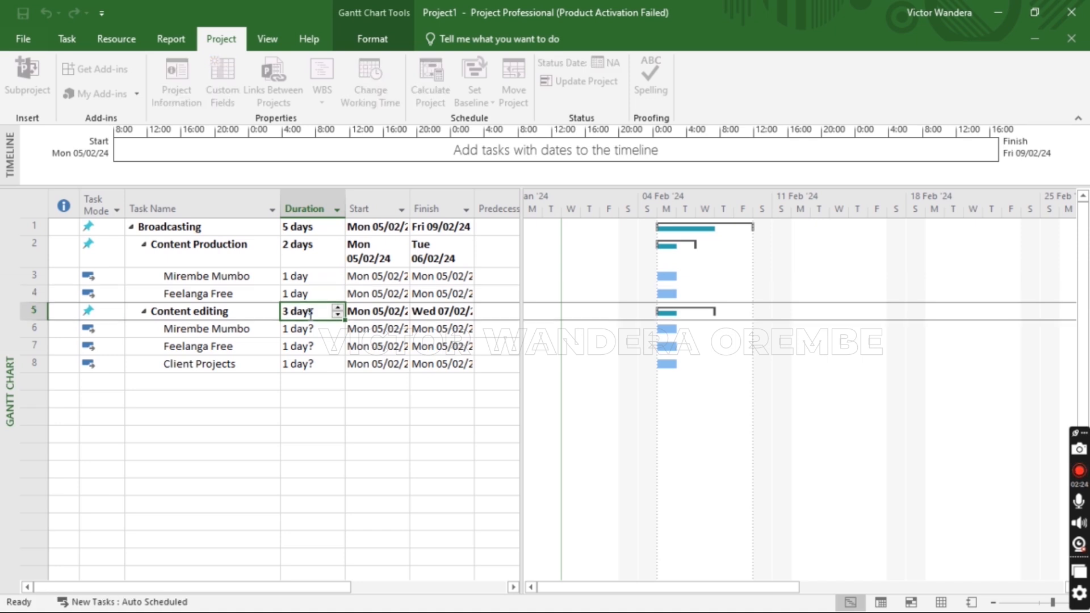
click(301, 329)
text(1d)
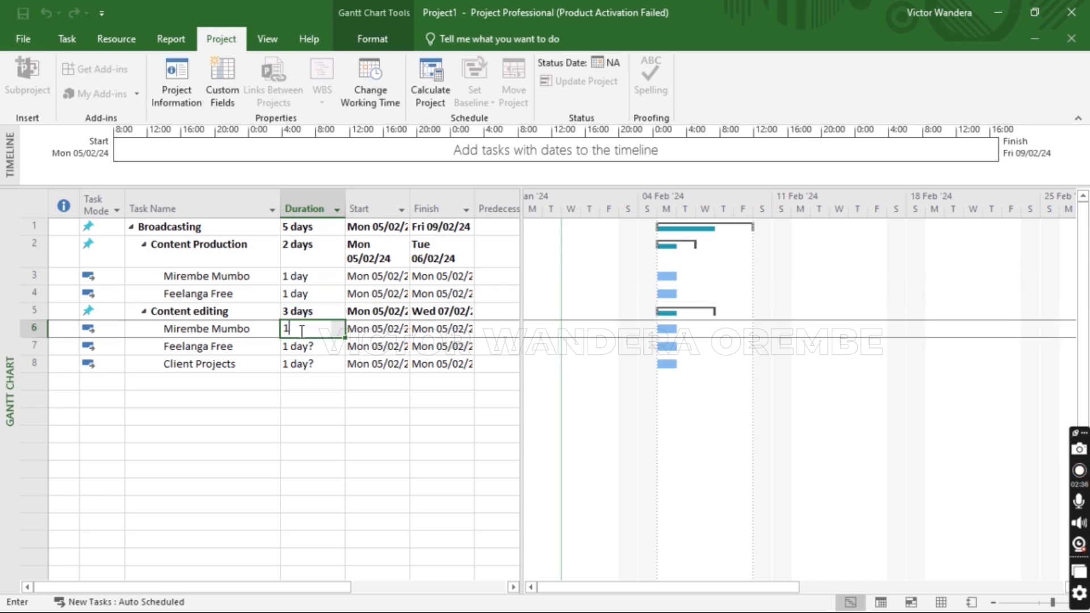
click(303, 347)
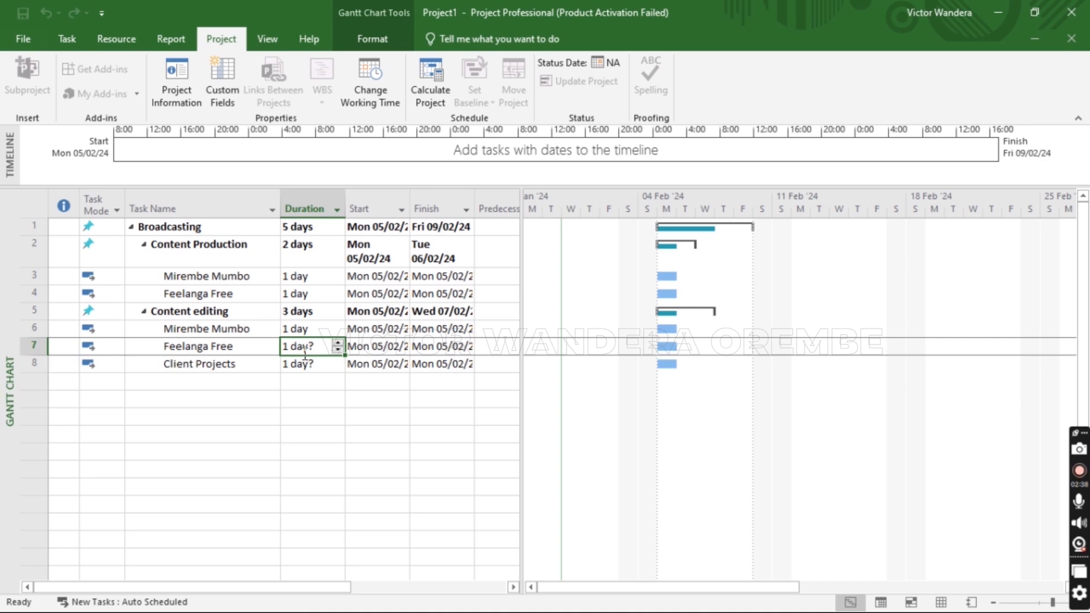
text(1d)
click(311, 363)
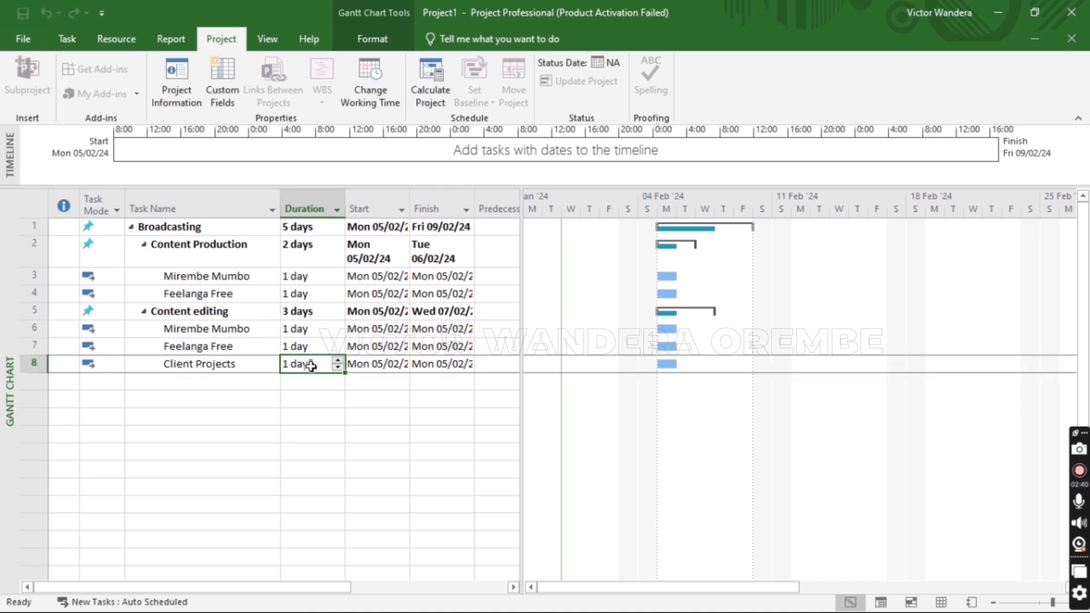
click(310, 364)
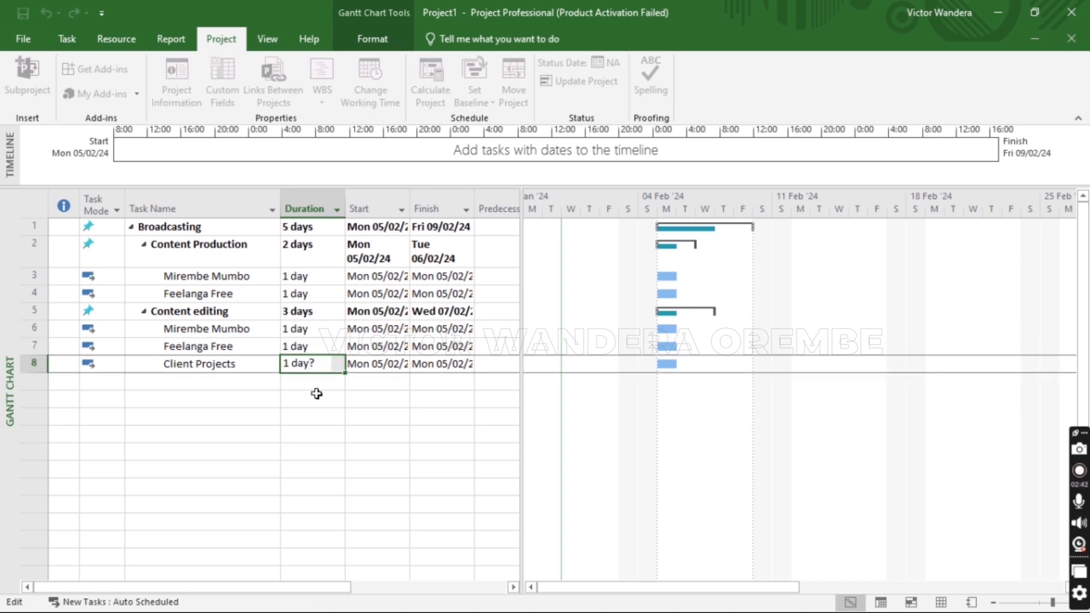
click(313, 348)
click(315, 364)
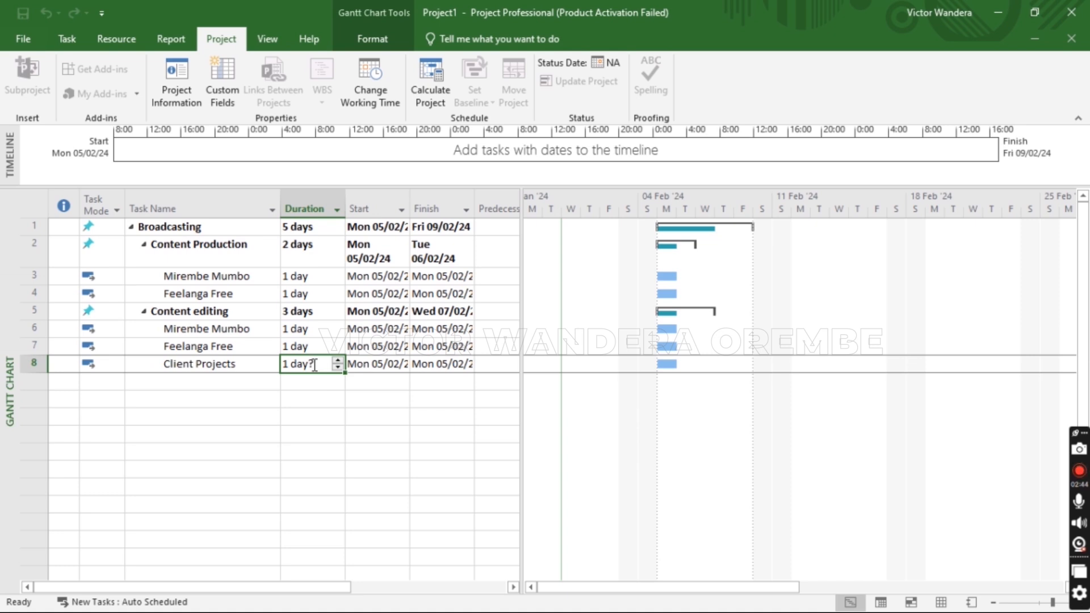
text(1)
key(Return)
click(317, 414)
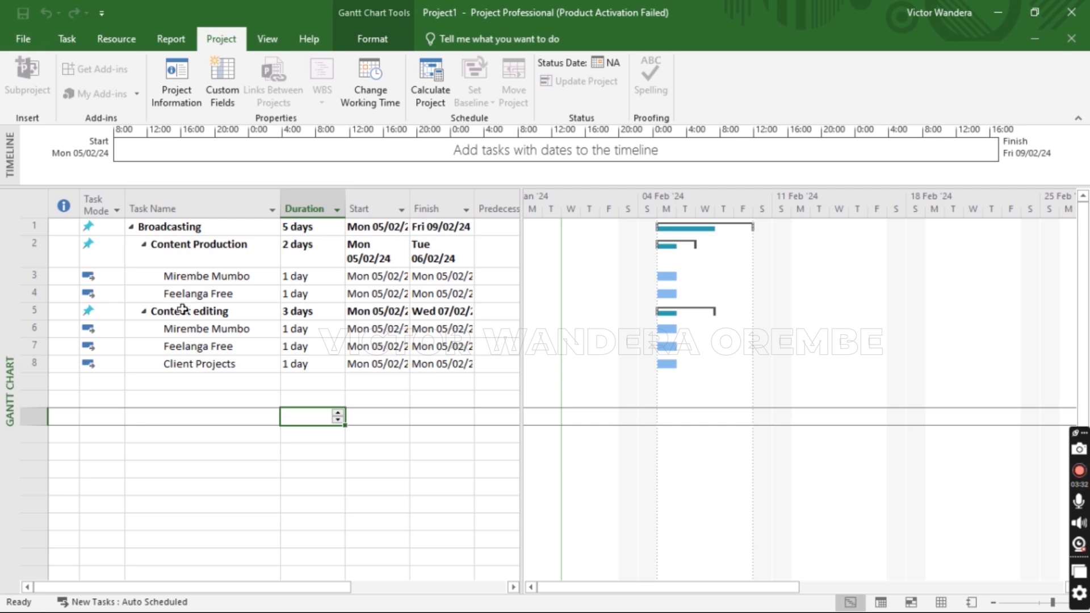
click(211, 313)
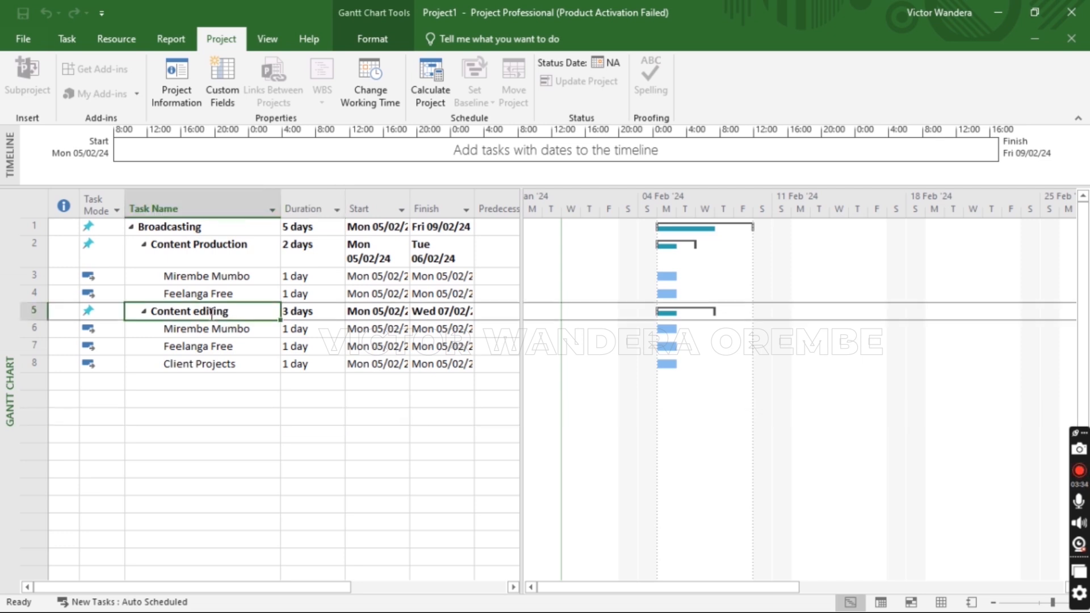
click(188, 251)
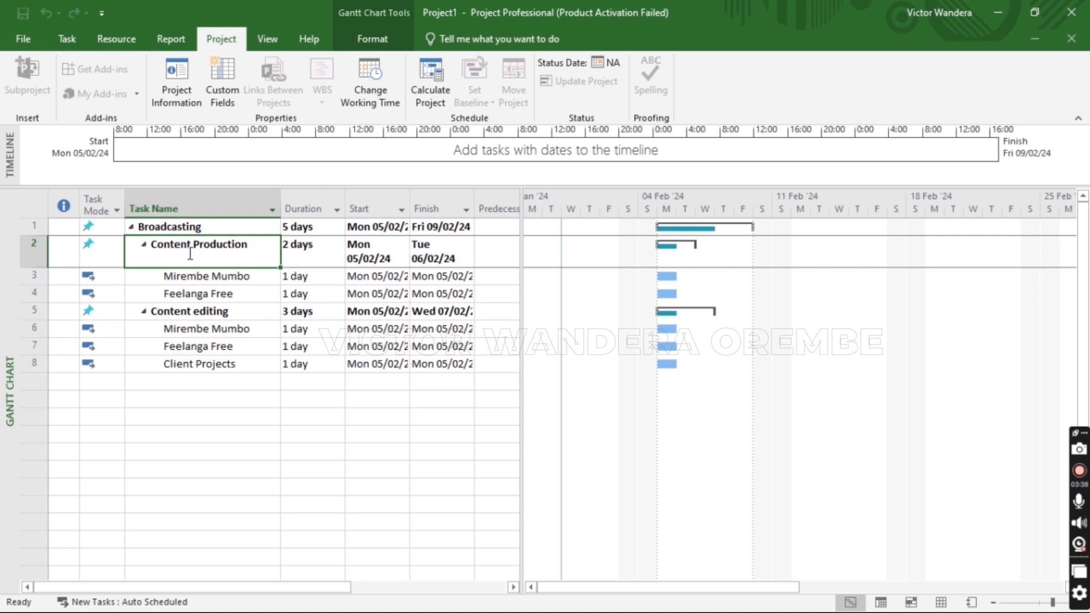
click(191, 311)
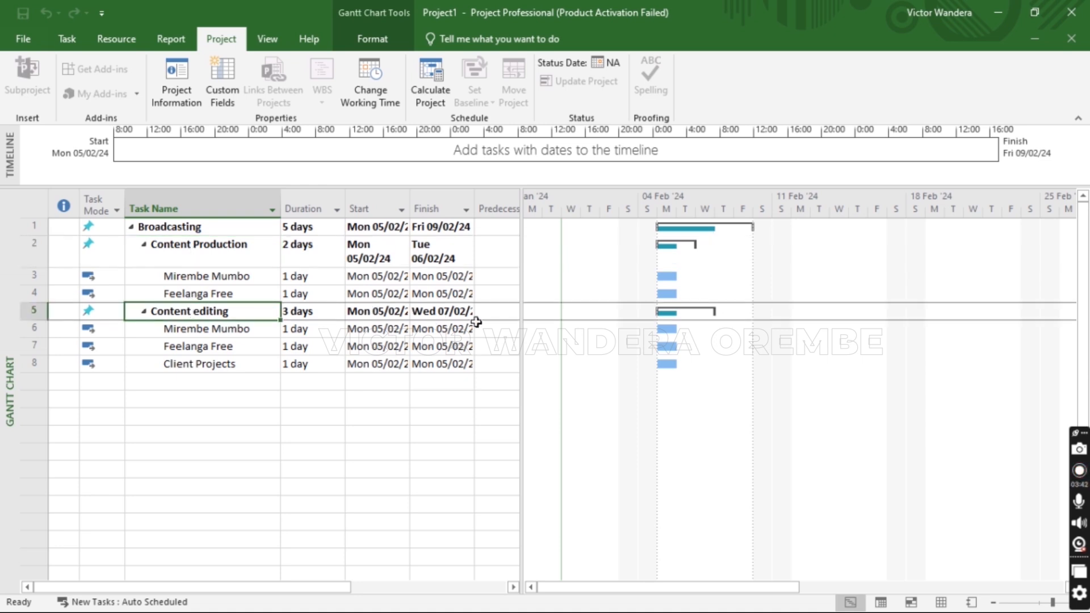
click(497, 315)
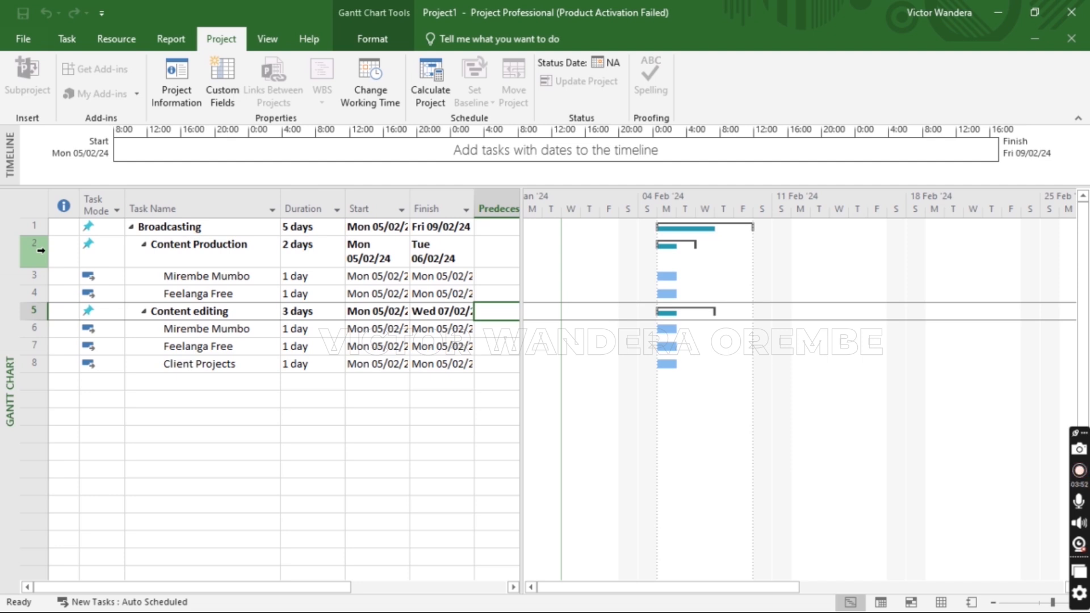
Make Content editing follow task 2 as its predecessor
click(491, 313)
text(2)
key(Return)
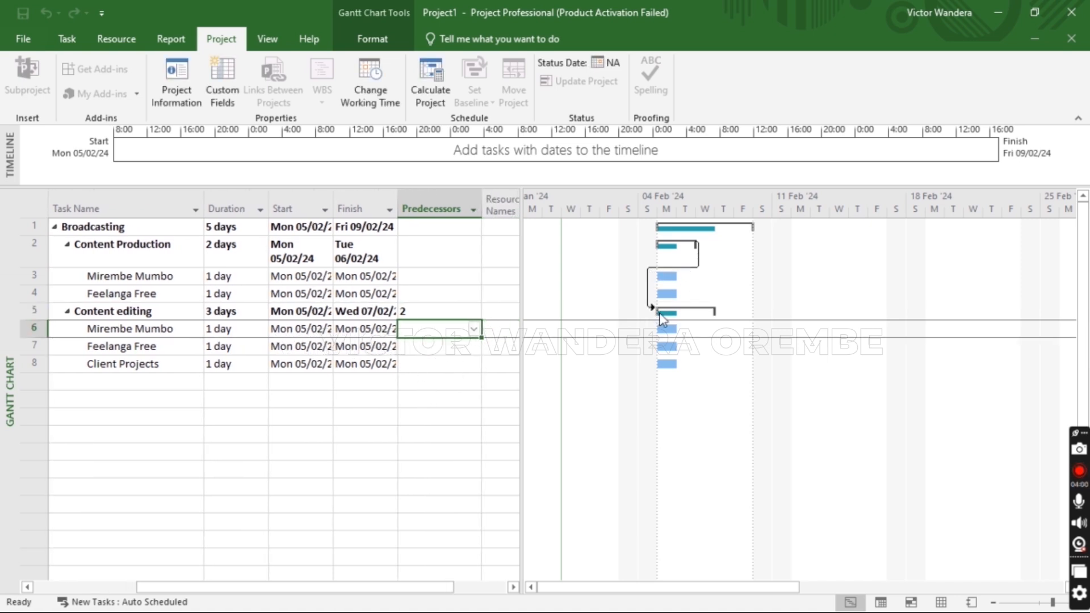
mouse_move(664, 313)
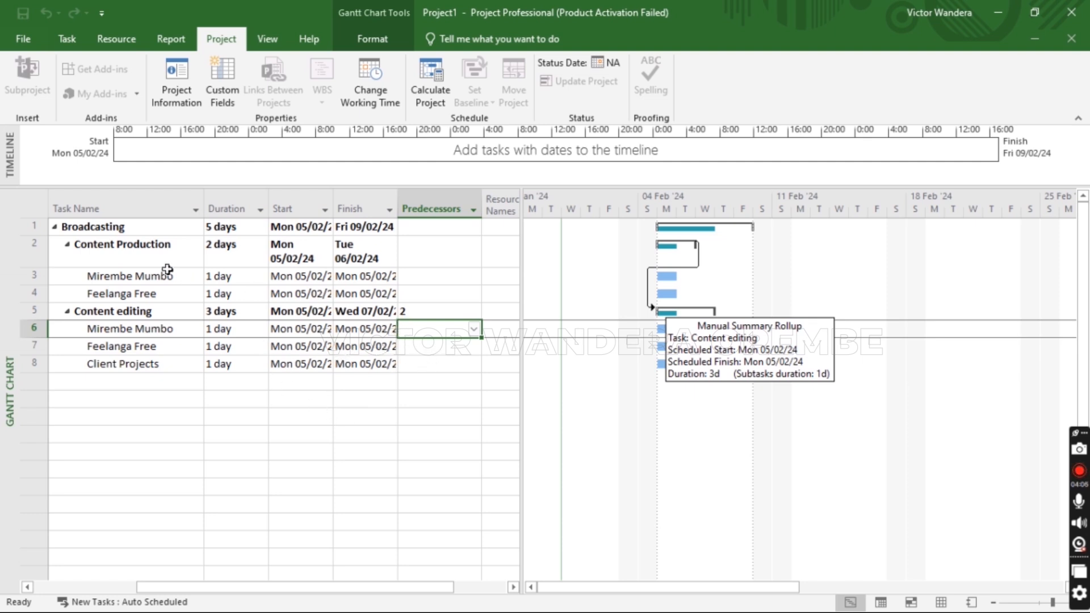
Link Feelanga Free in row 4 to predecessor task 3
click(149, 252)
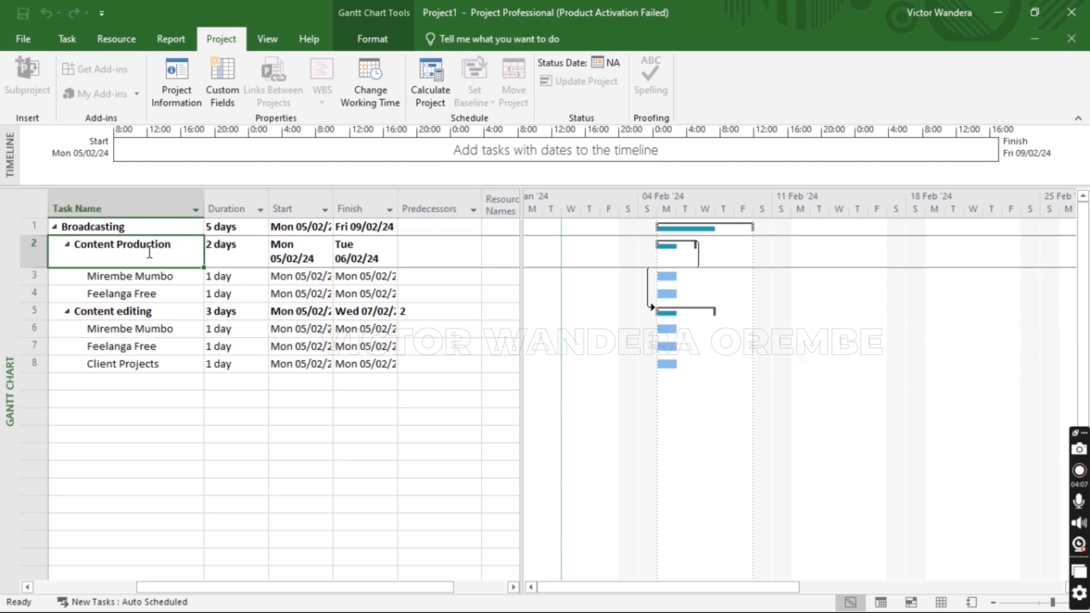
click(150, 314)
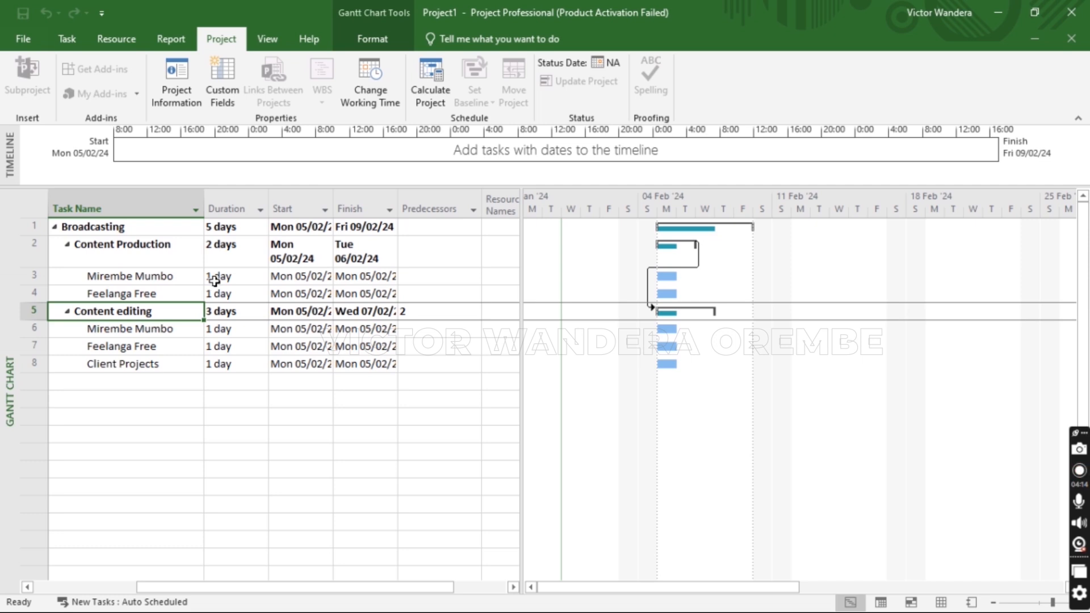
click(179, 278)
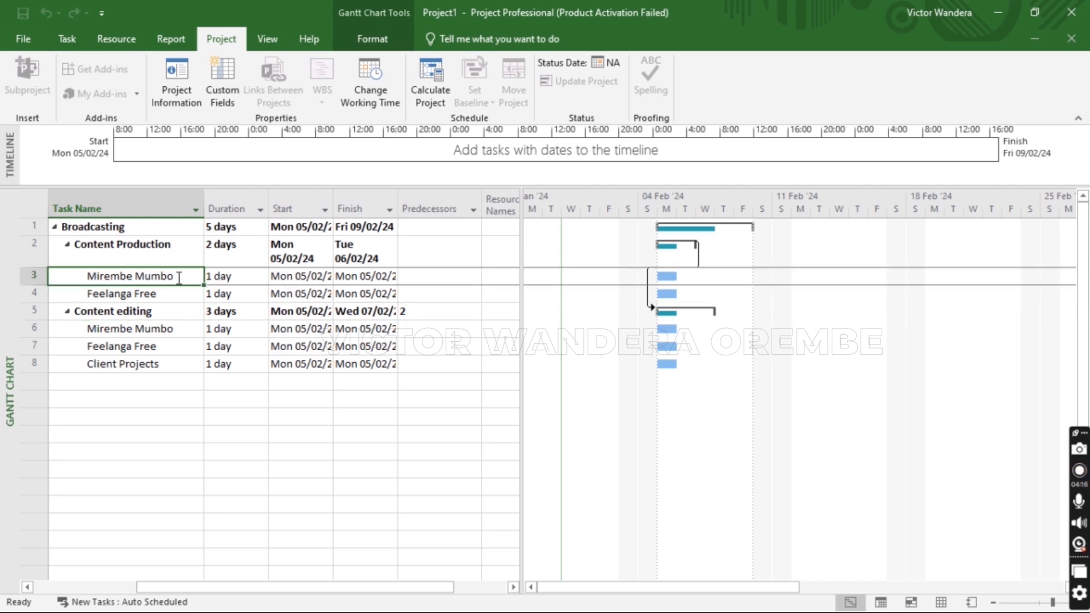
click(167, 295)
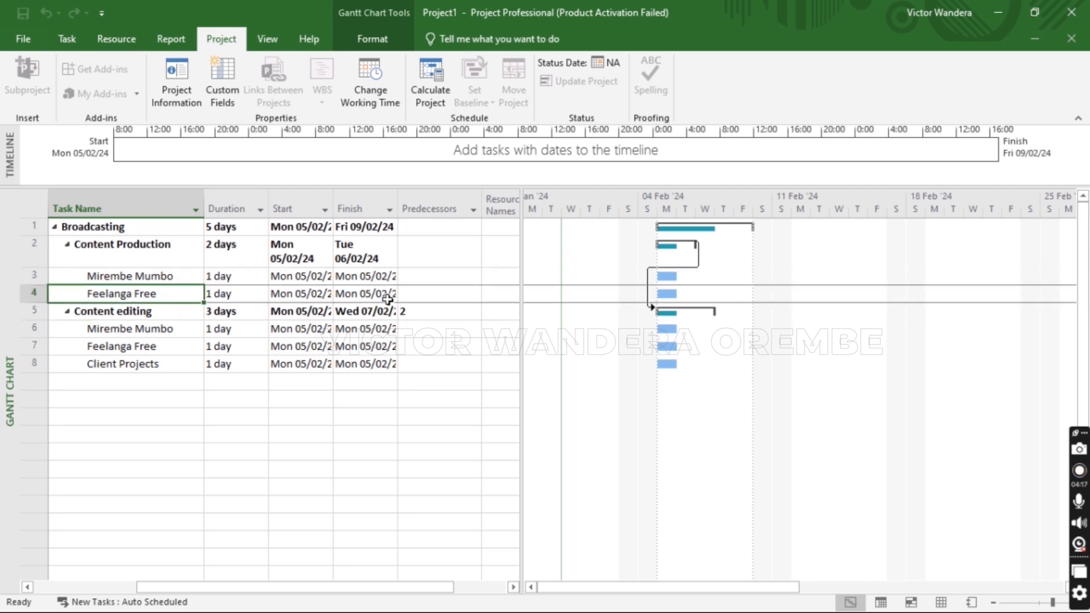
click(426, 278)
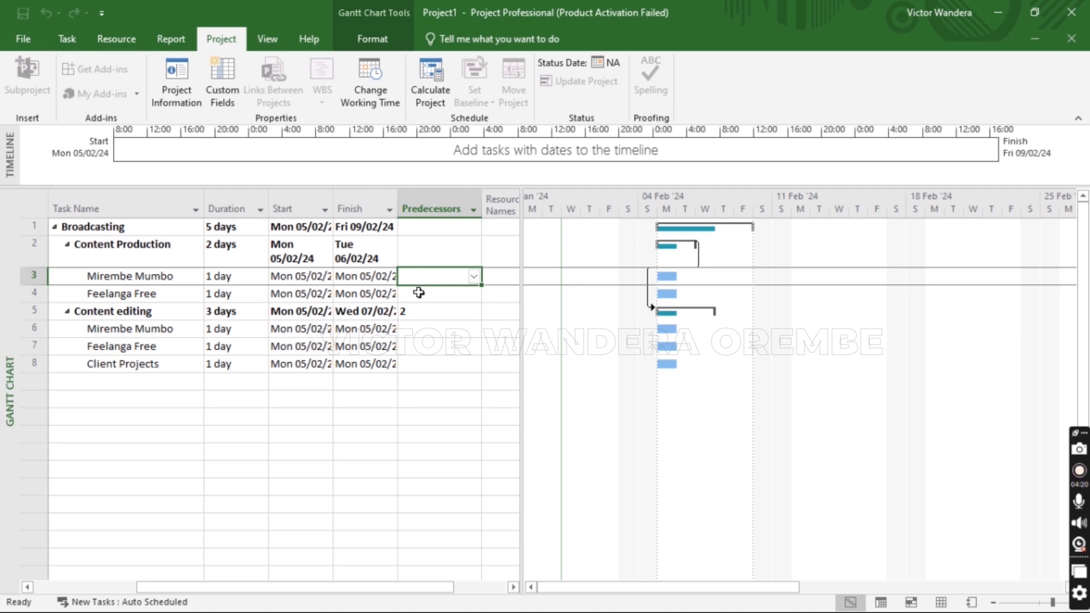
click(416, 295)
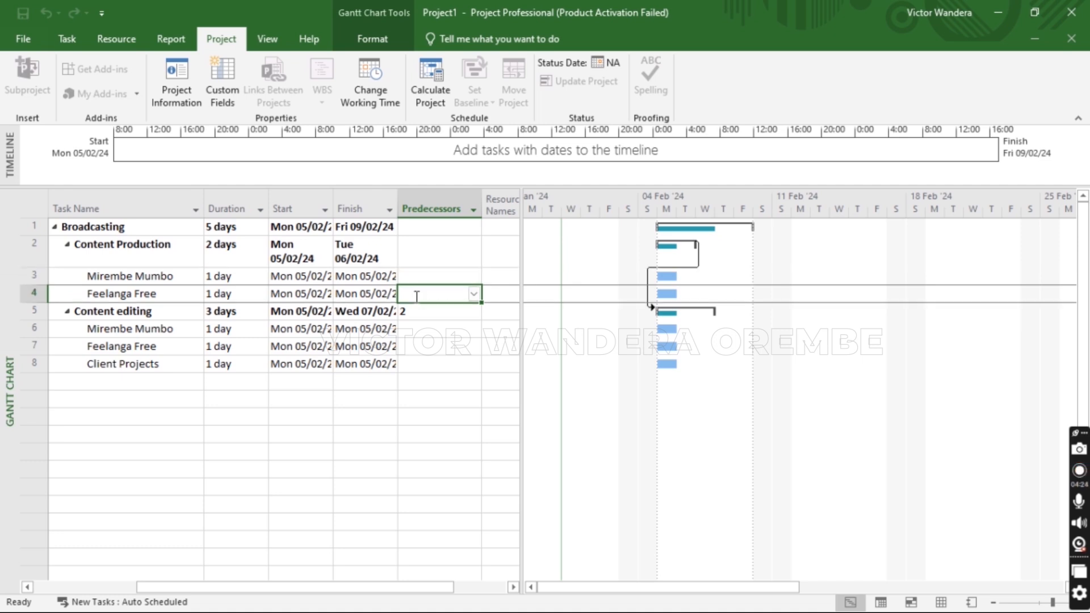
text(3)
key(Return)
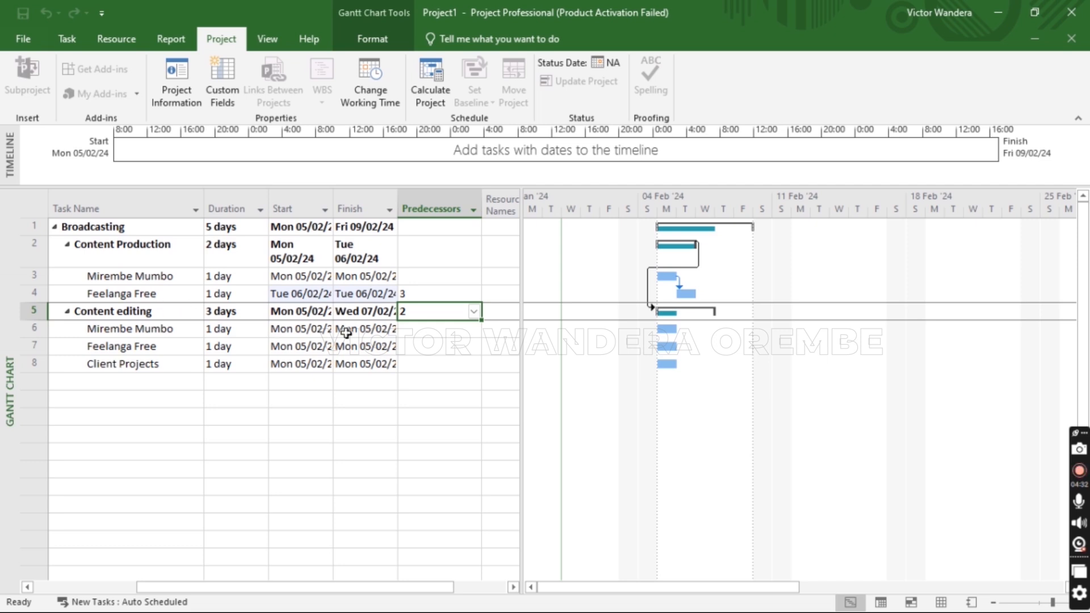
Enter predecessor 6 for Feelanga Free in row 7 and 7 for Client Projects in row 8
click(412, 331)
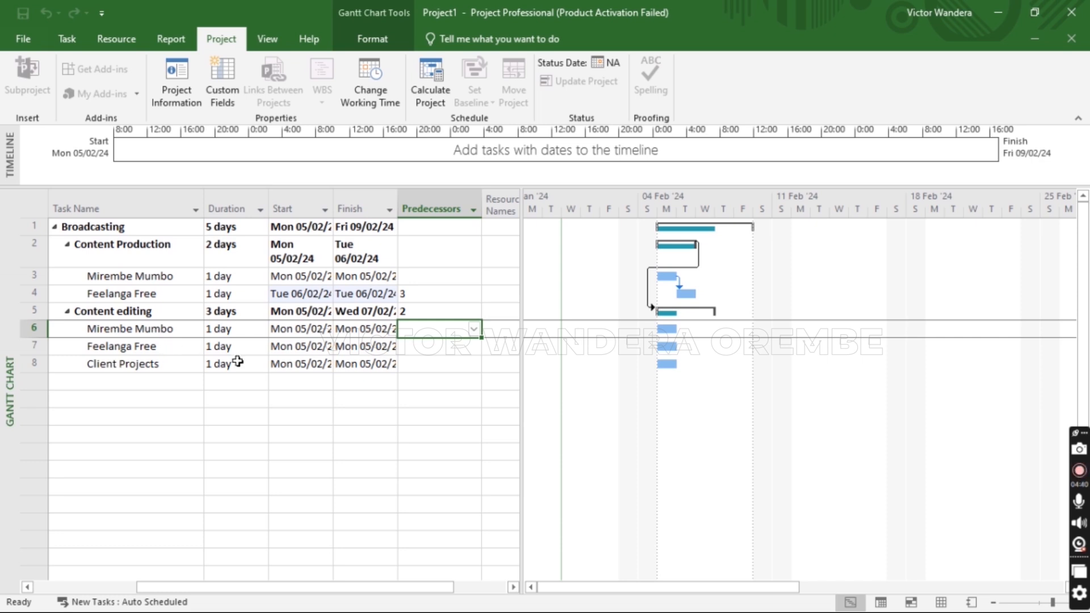
click(422, 347)
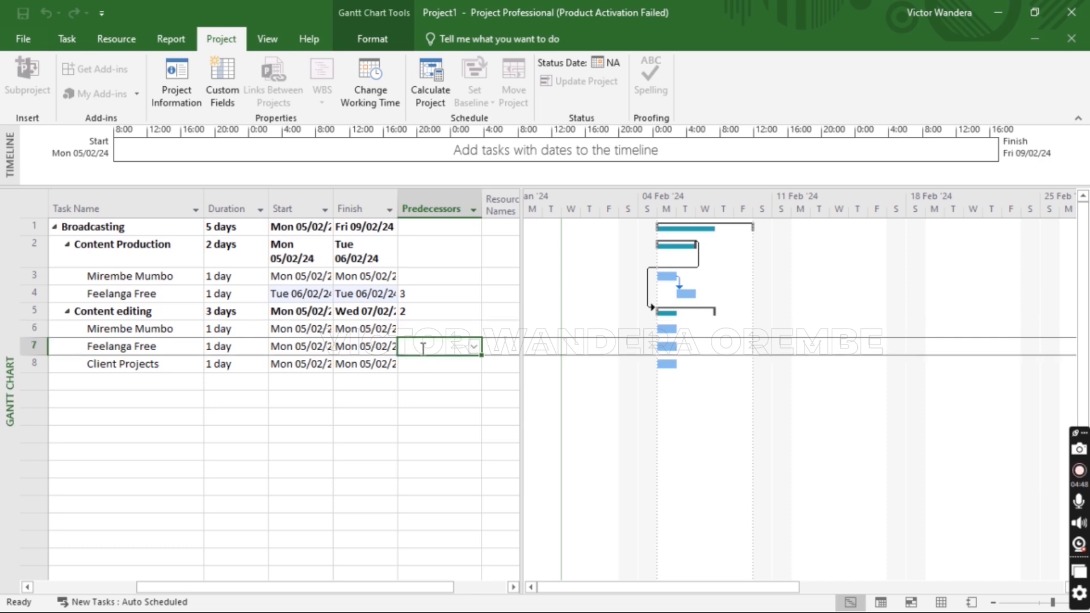
text(6)
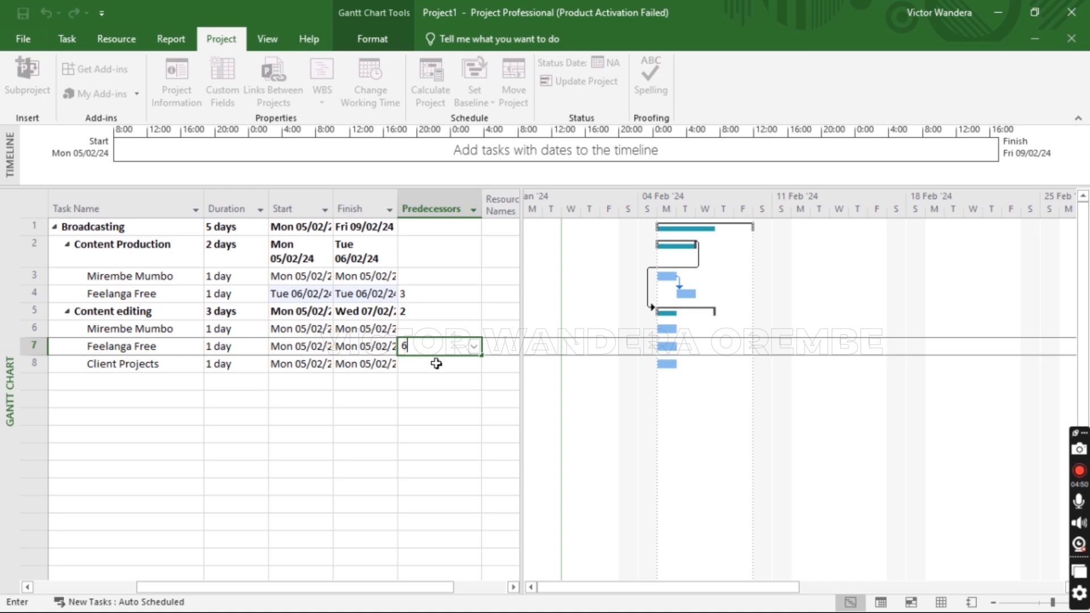
click(436, 364)
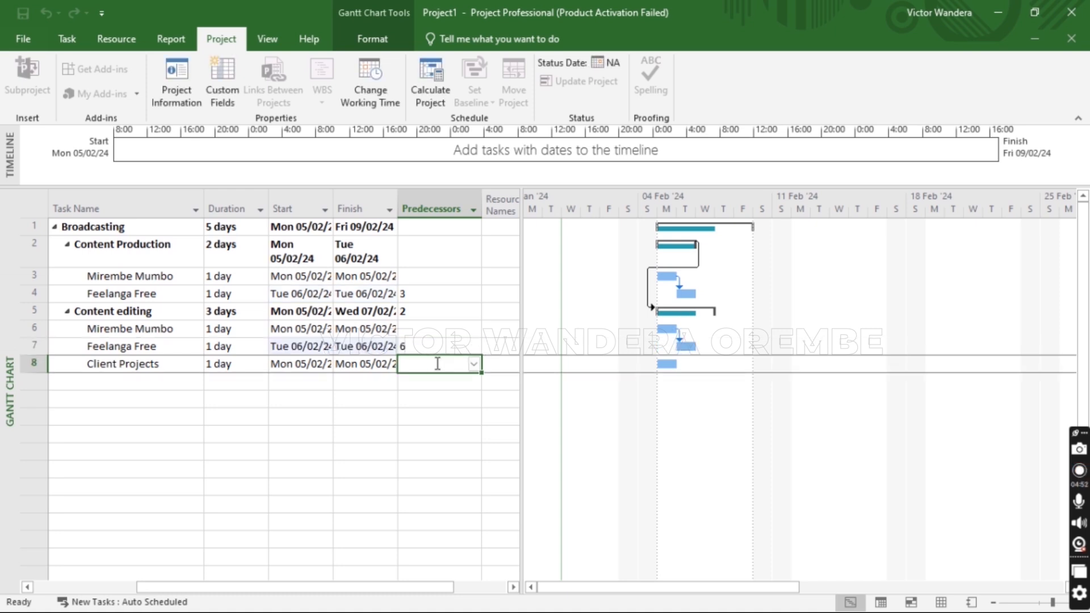
text(7)
key(Return)
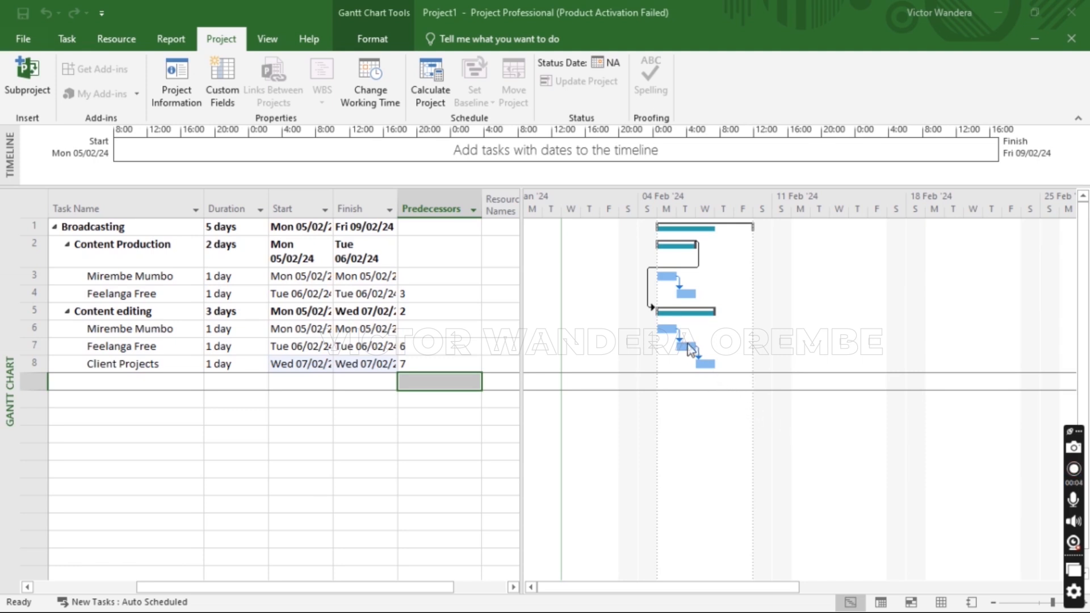
click(676, 310)
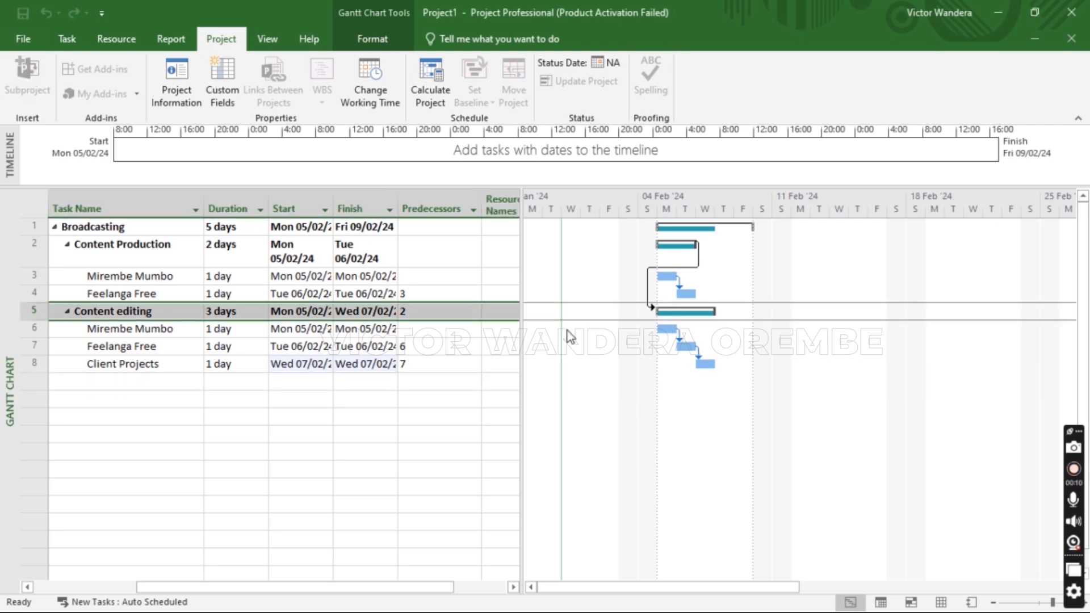
click(390, 330)
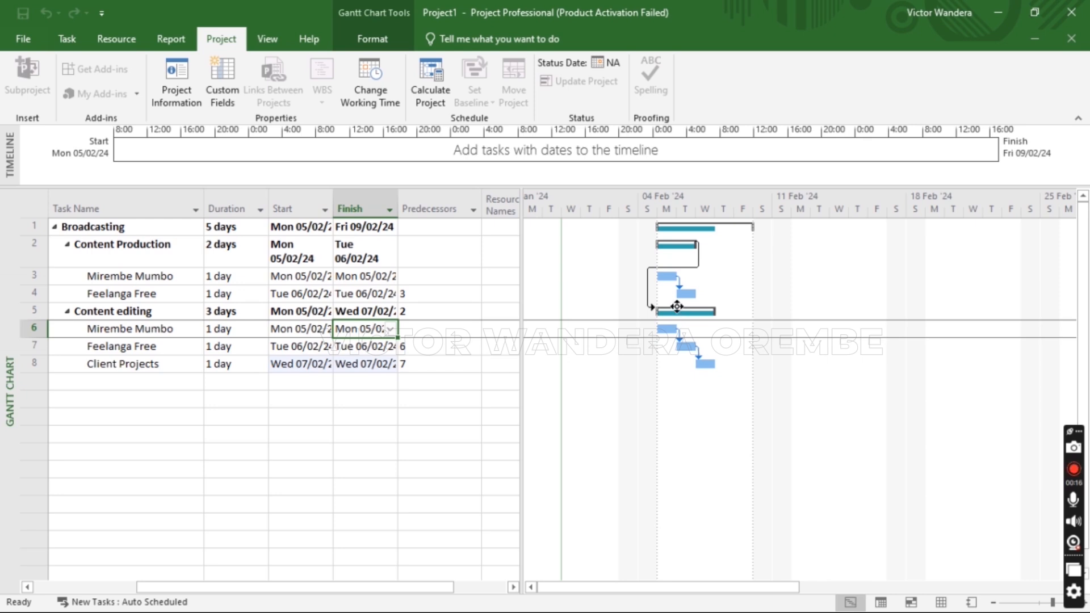
mouse_move(676, 307)
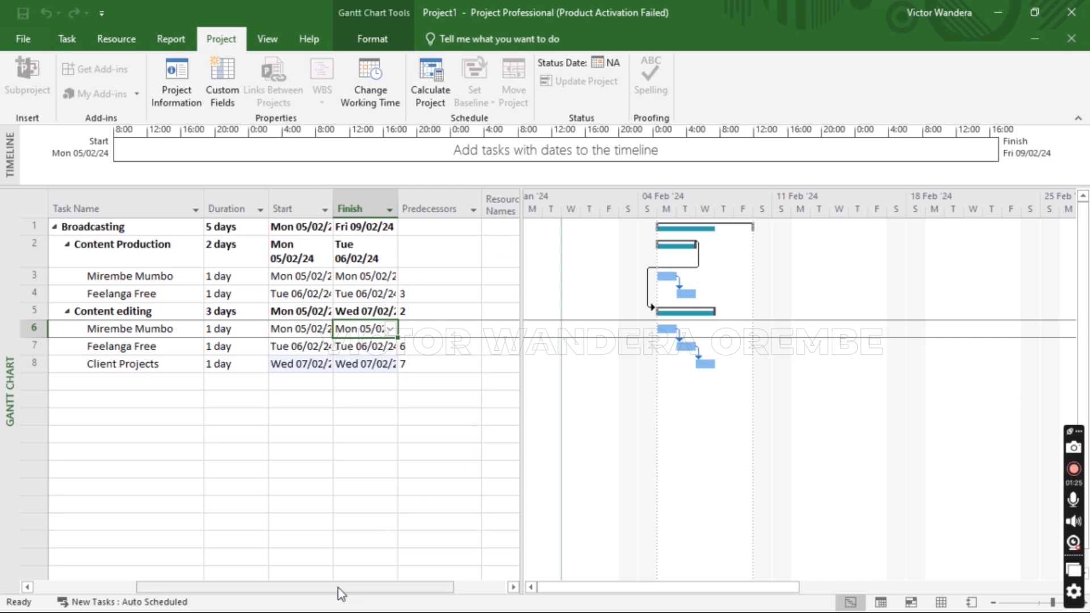
mouse_move(339, 588)
mouse_down()
mouse_move(372, 592)
mouse_move(270, 587)
mouse_move(356, 590)
mouse_up()
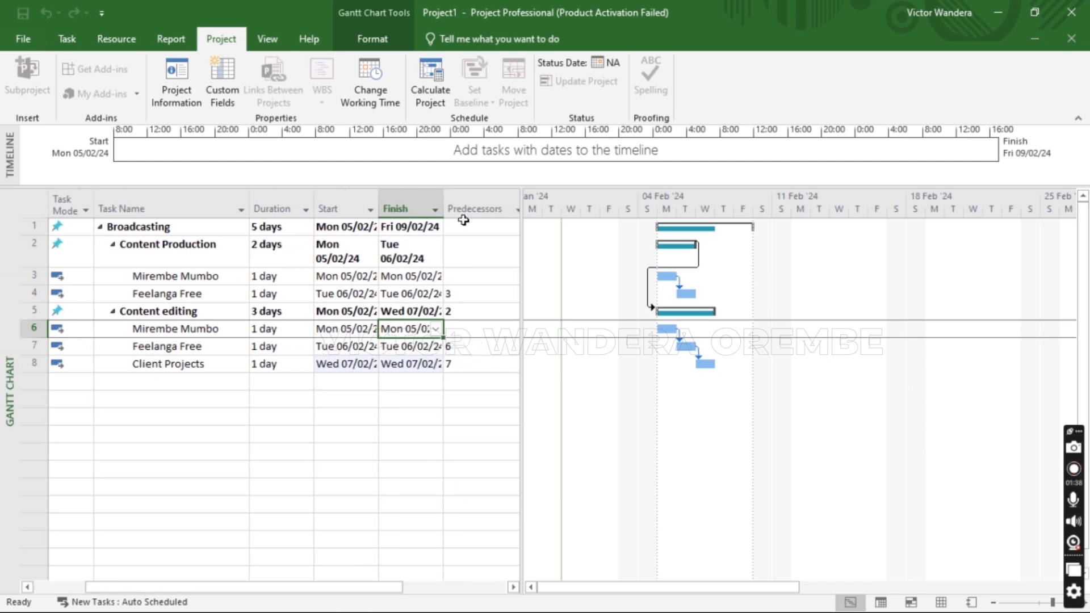
Enter a person's name in Broadcasting's Resource Names cell and select Content Production's resource cell
scroll(348, 225, right, 3)
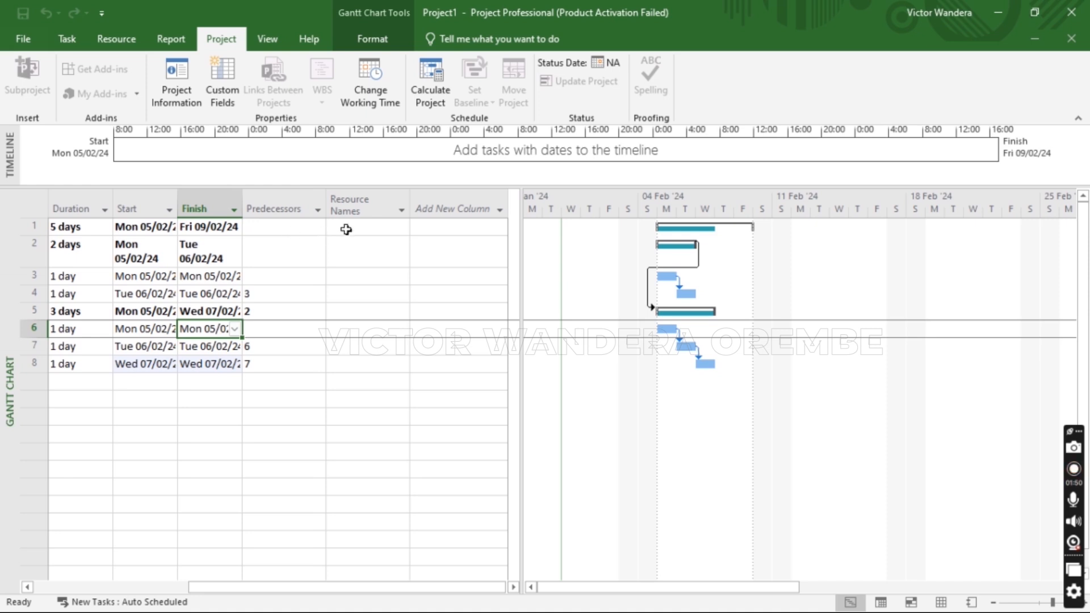
click(347, 227)
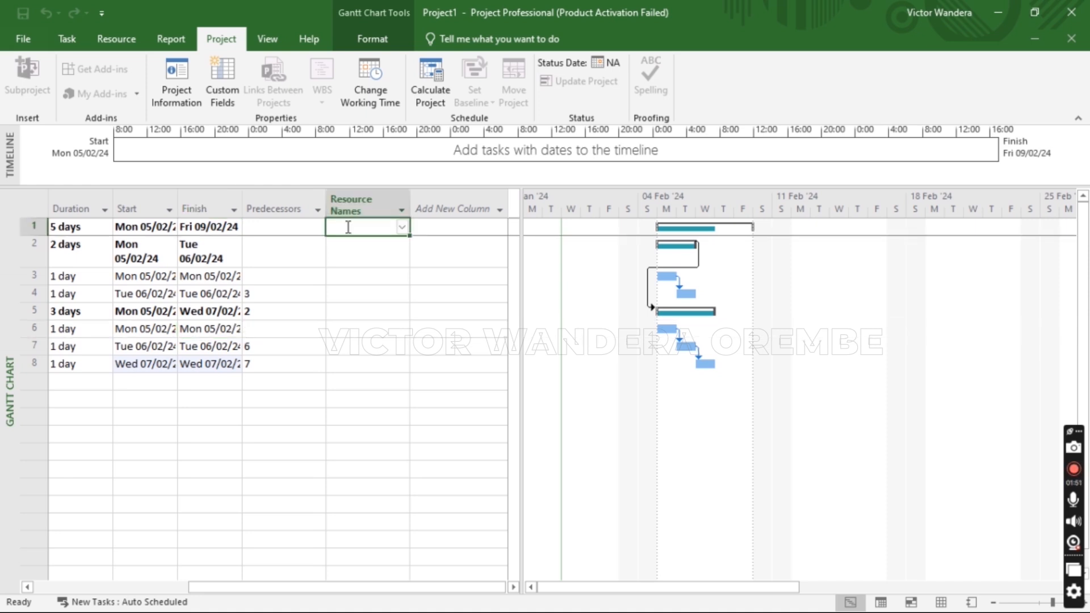
click(376, 226)
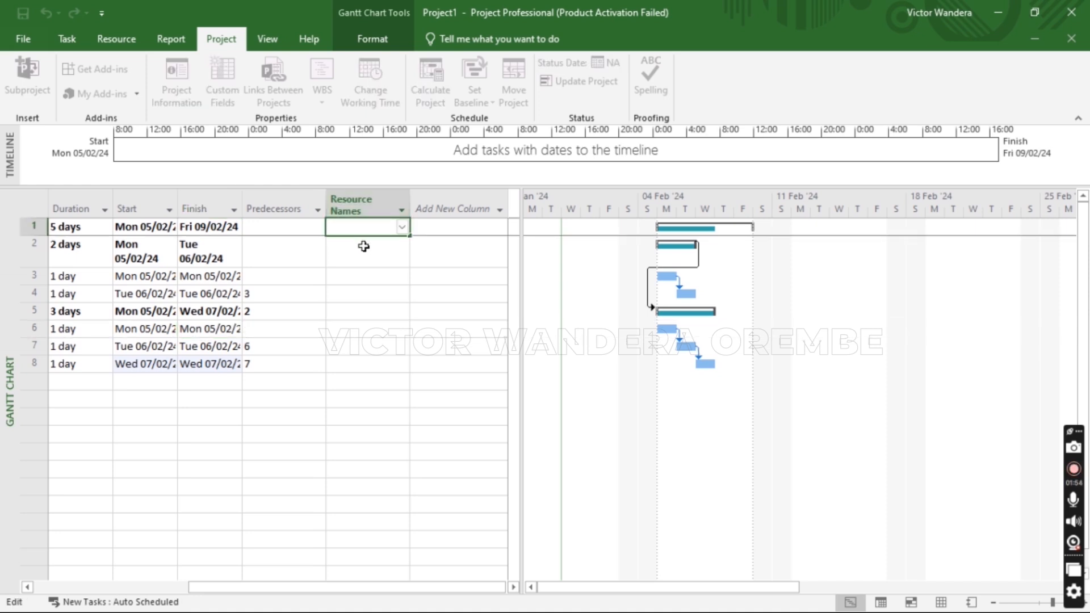
drag(295, 587, 344, 582)
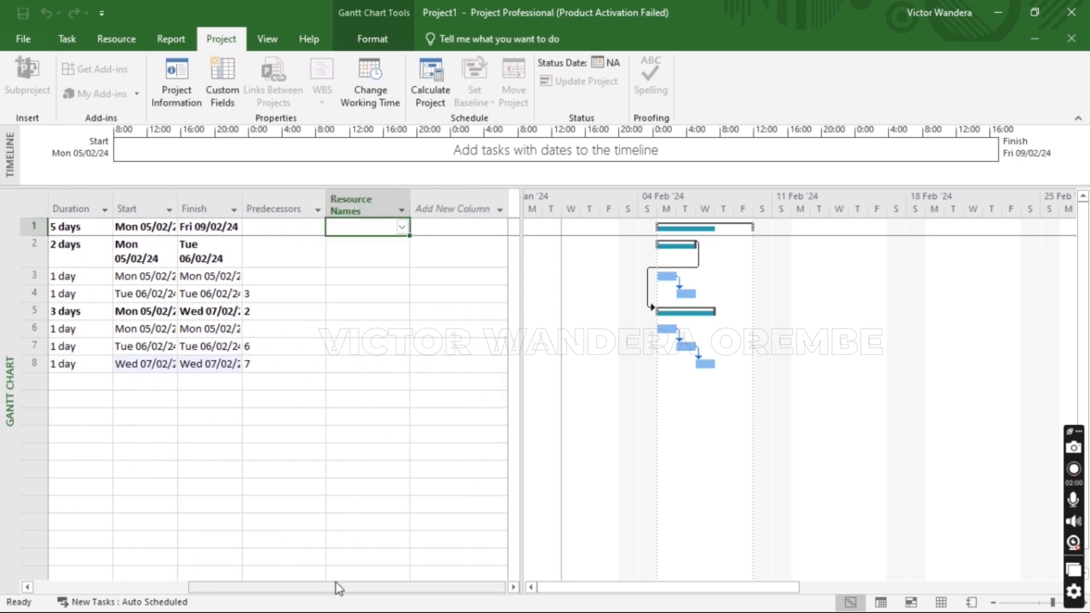
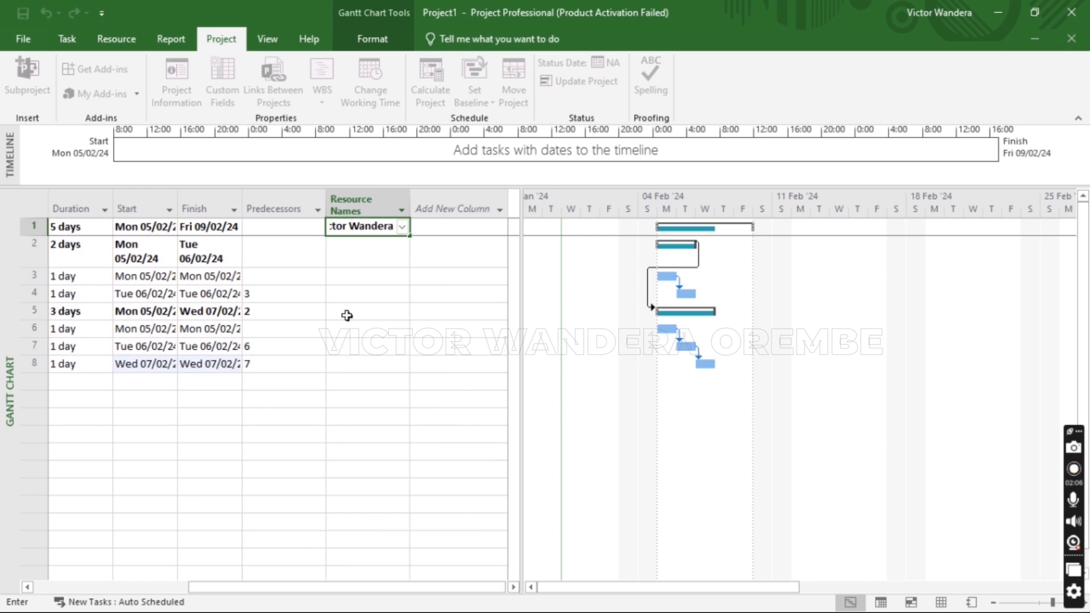
click(344, 275)
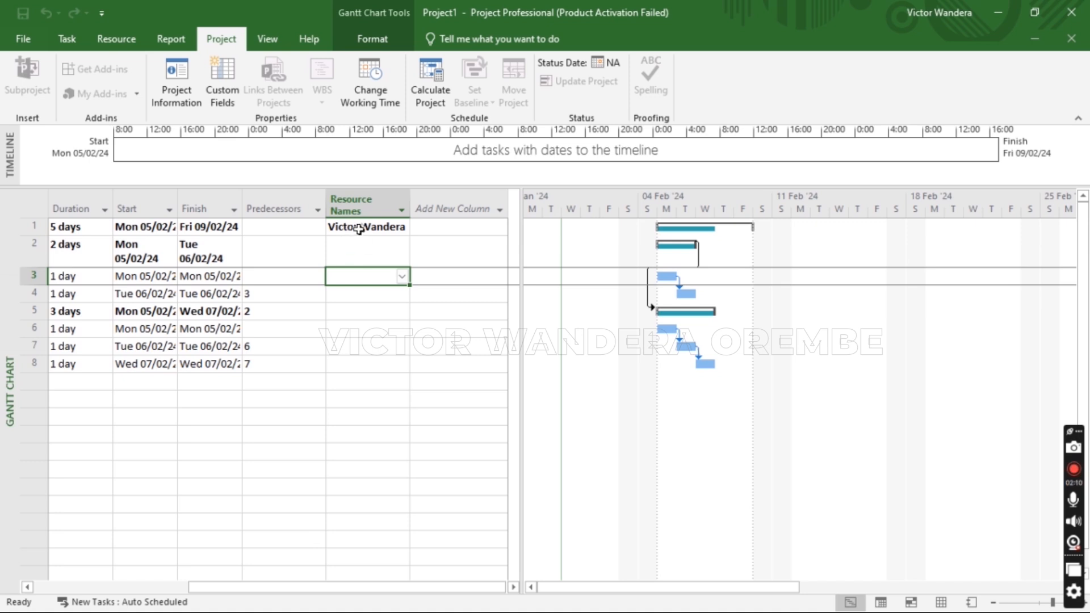
drag(285, 584, 182, 584)
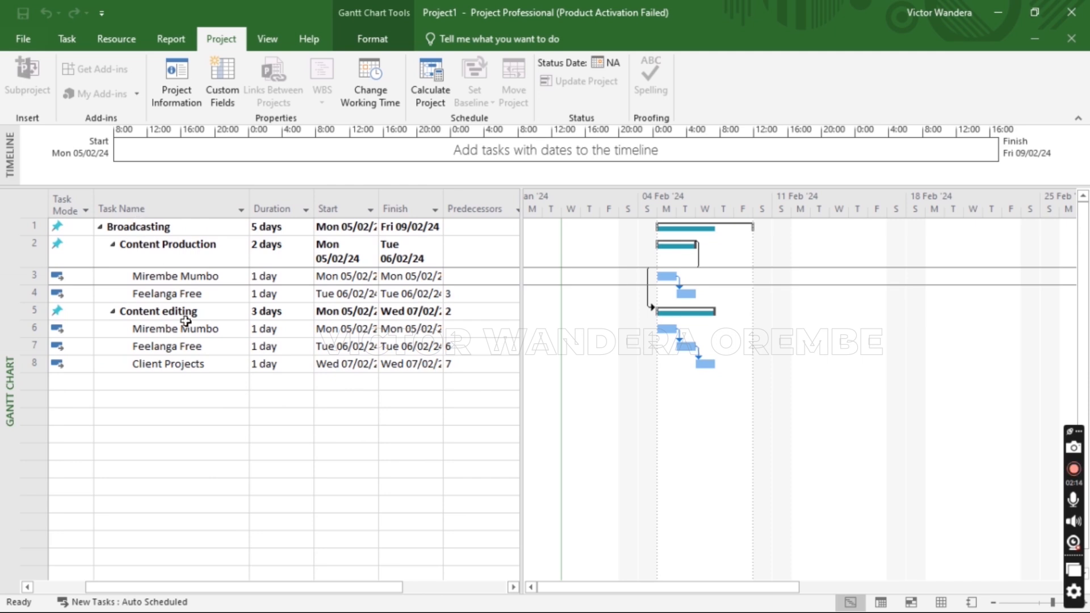
drag(234, 588, 348, 588)
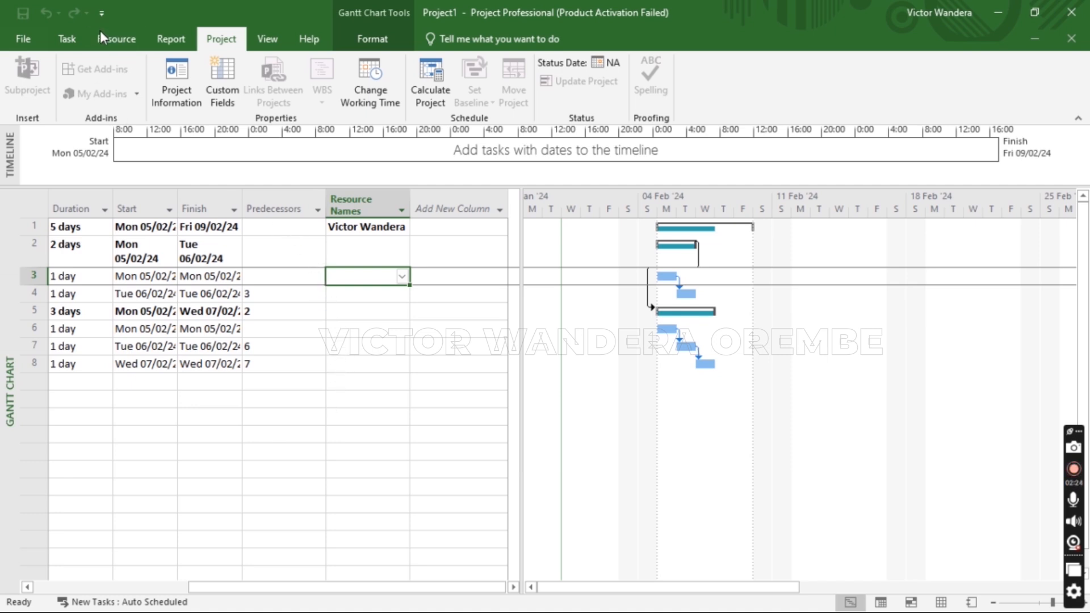
click(108, 42)
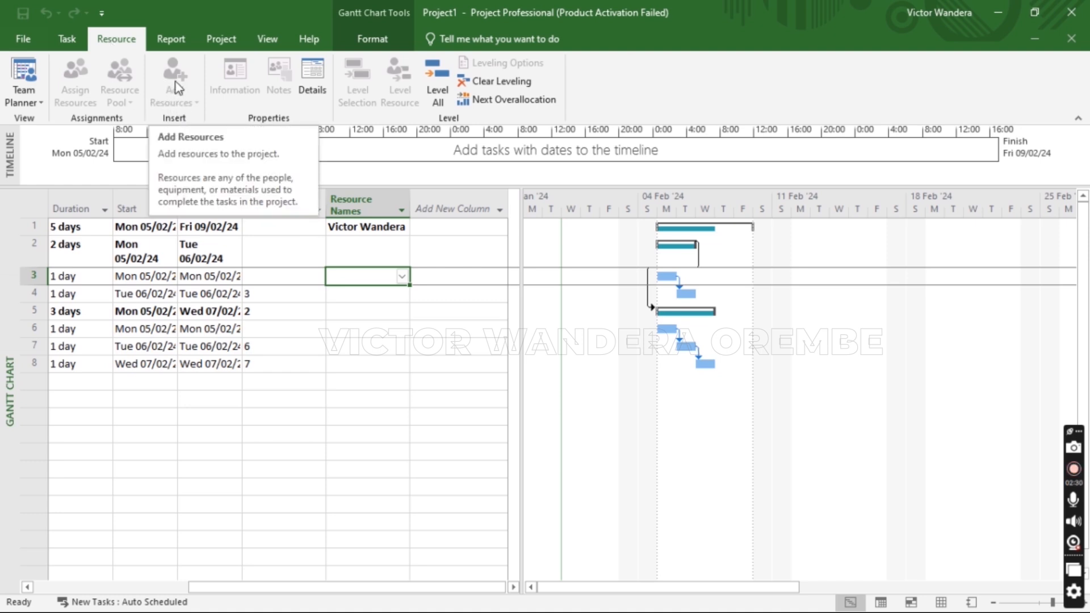
click(346, 251)
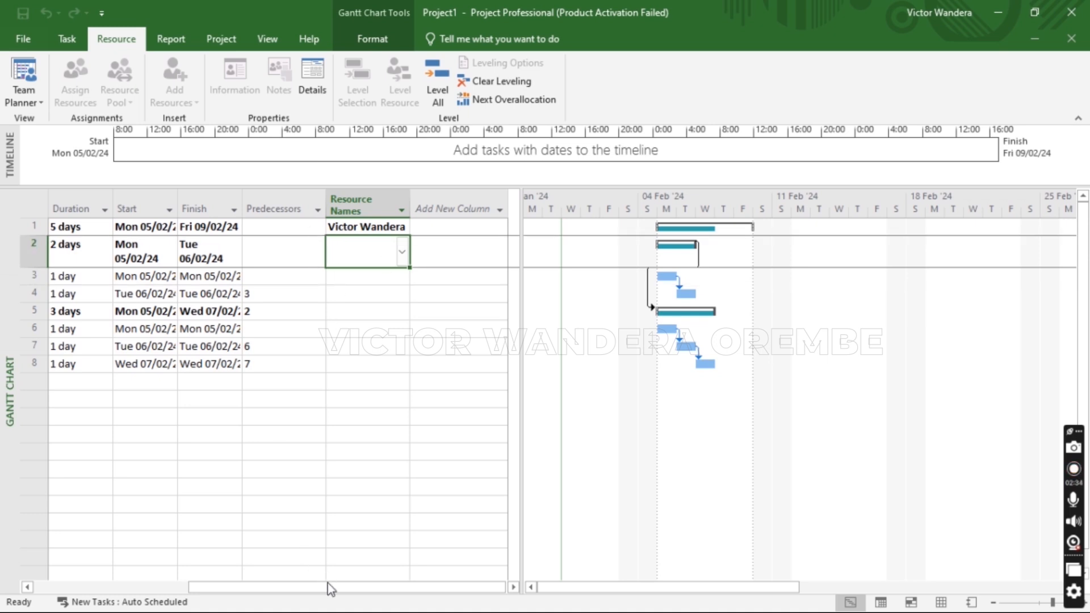
drag(319, 590, 294, 580)
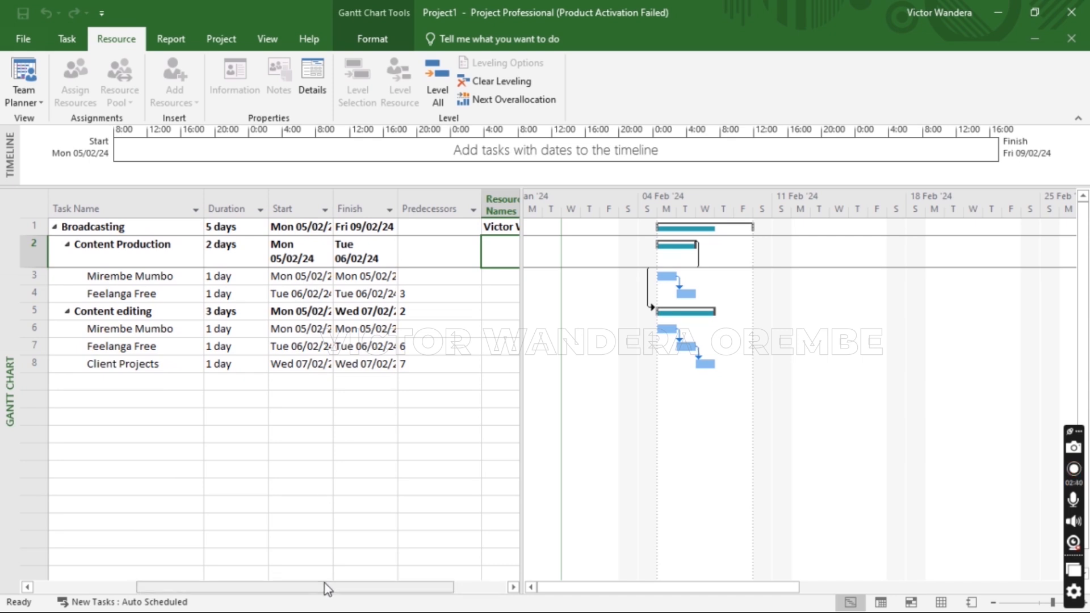
Assign named people as resources for Content Production and Content editing
click(500, 250)
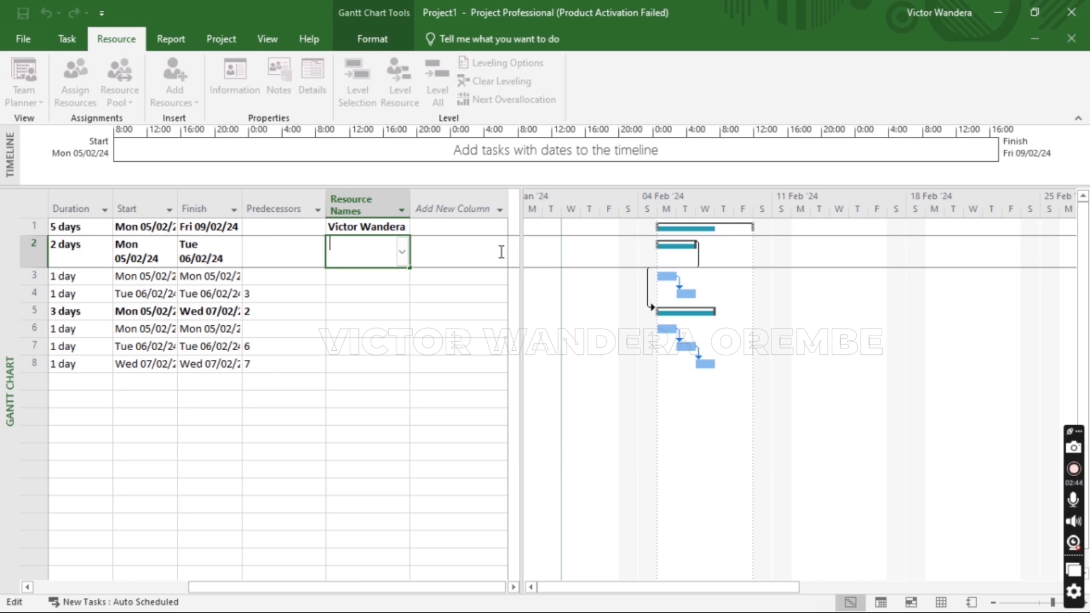
text(Mike)
click(373, 313)
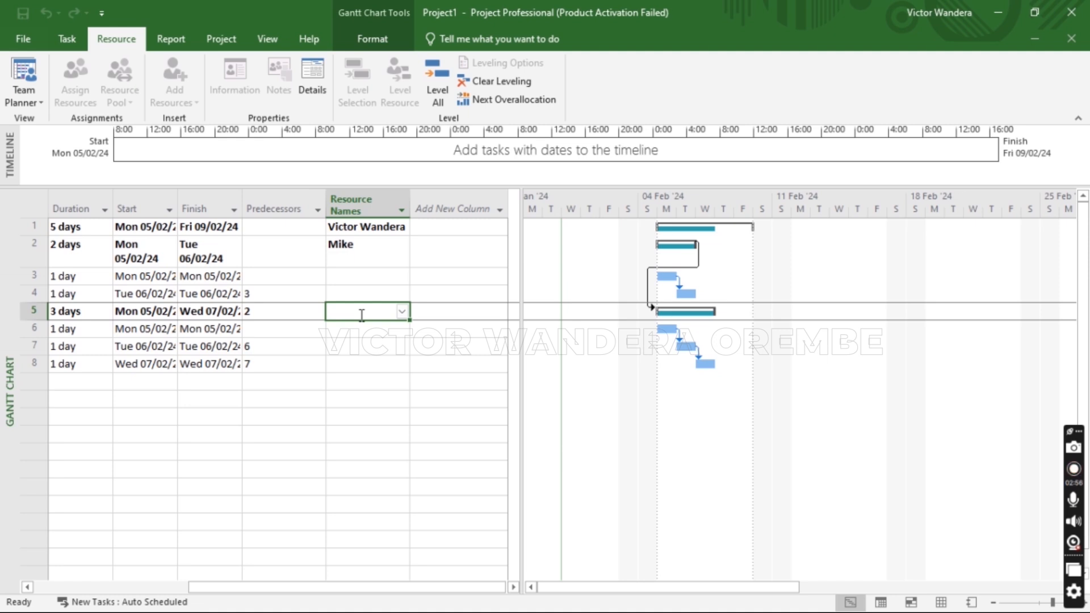
text(Alexia)
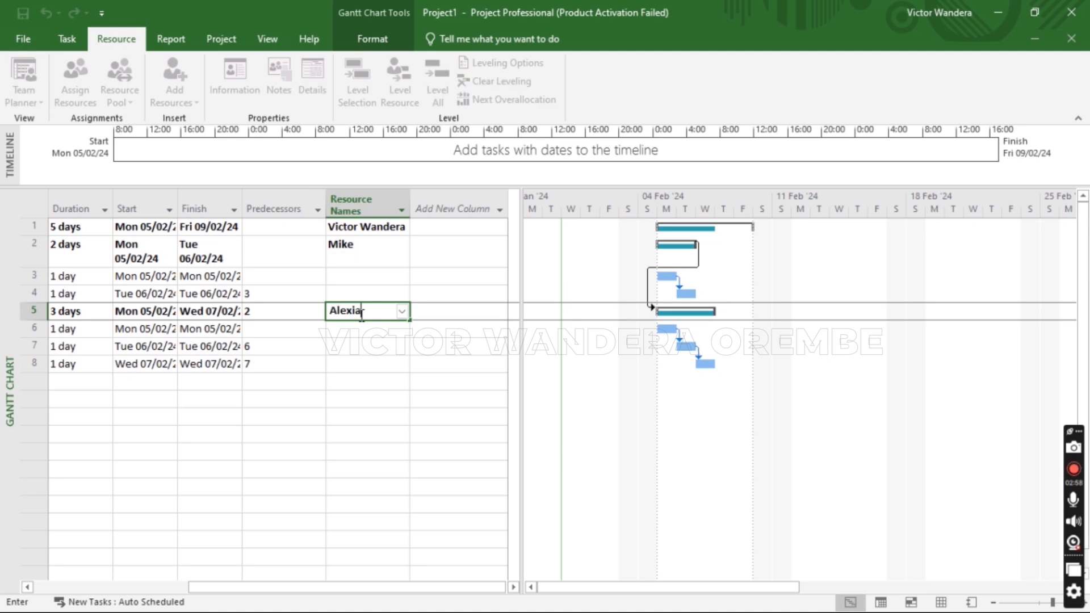
key(Return)
click(333, 363)
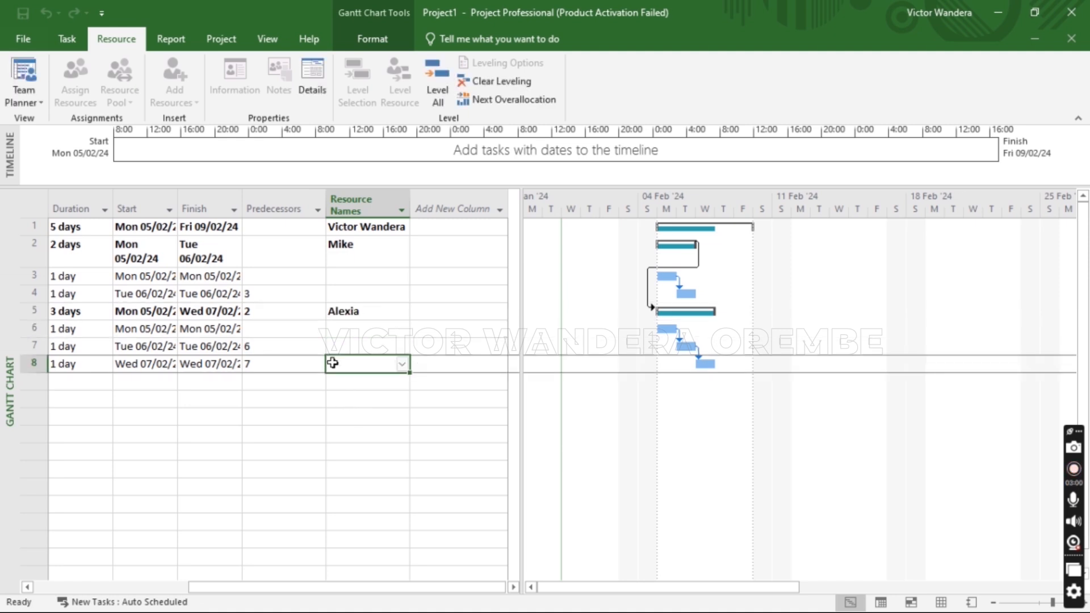
drag(316, 588, 273, 572)
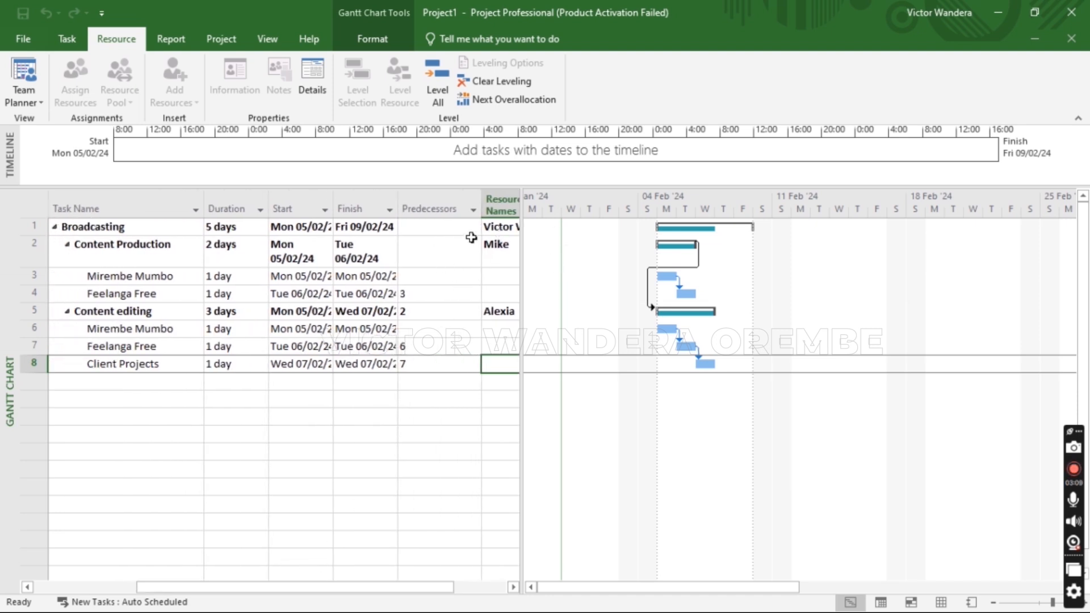
Review the resources assigned to Broadcasting, Content Production and Content editing
click(126, 228)
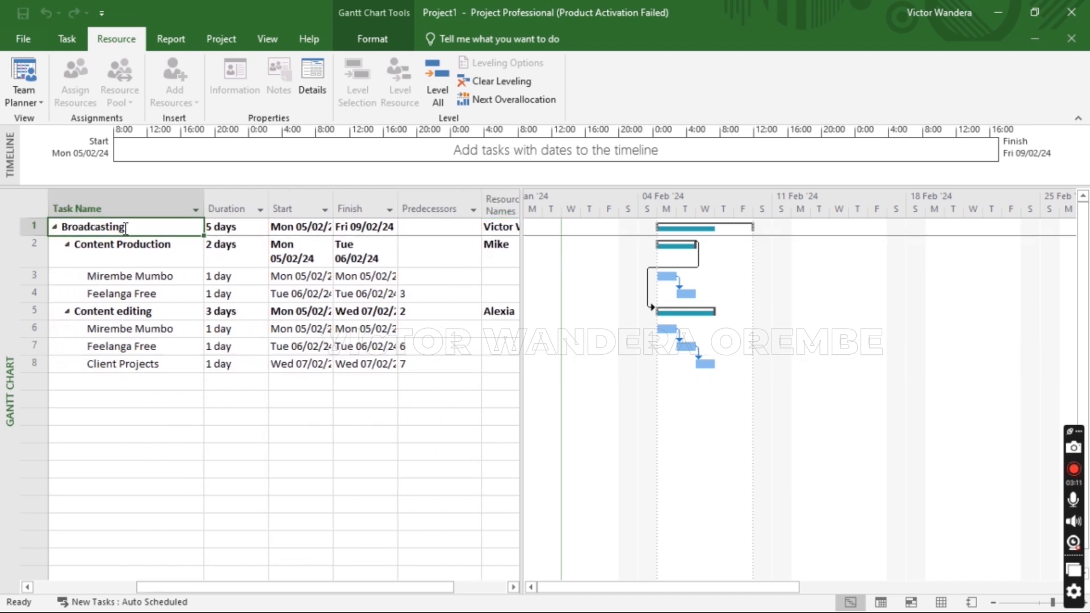
click(496, 230)
click(137, 259)
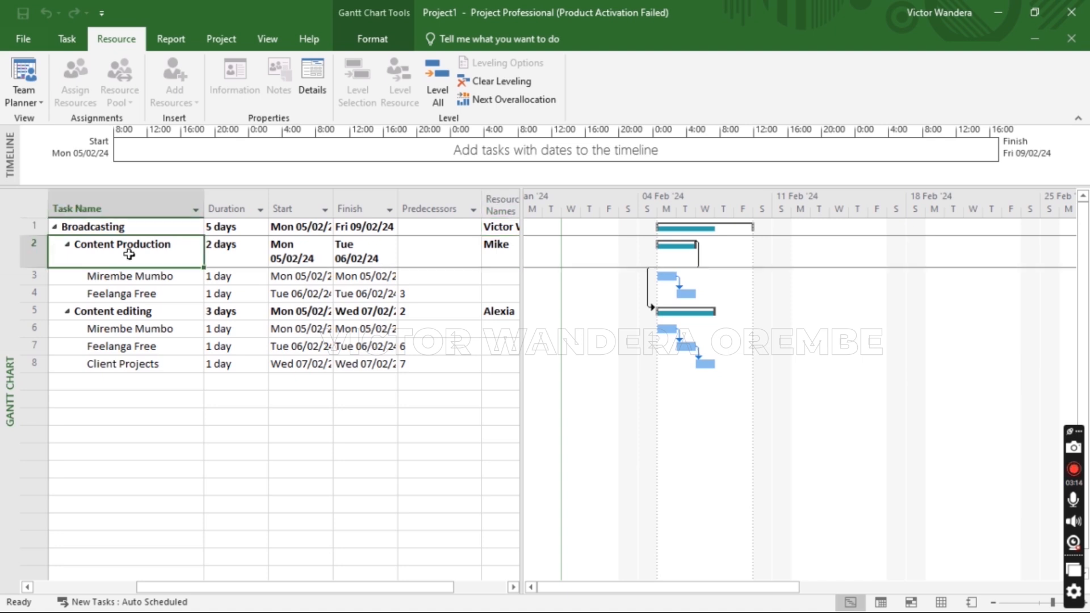
click(500, 256)
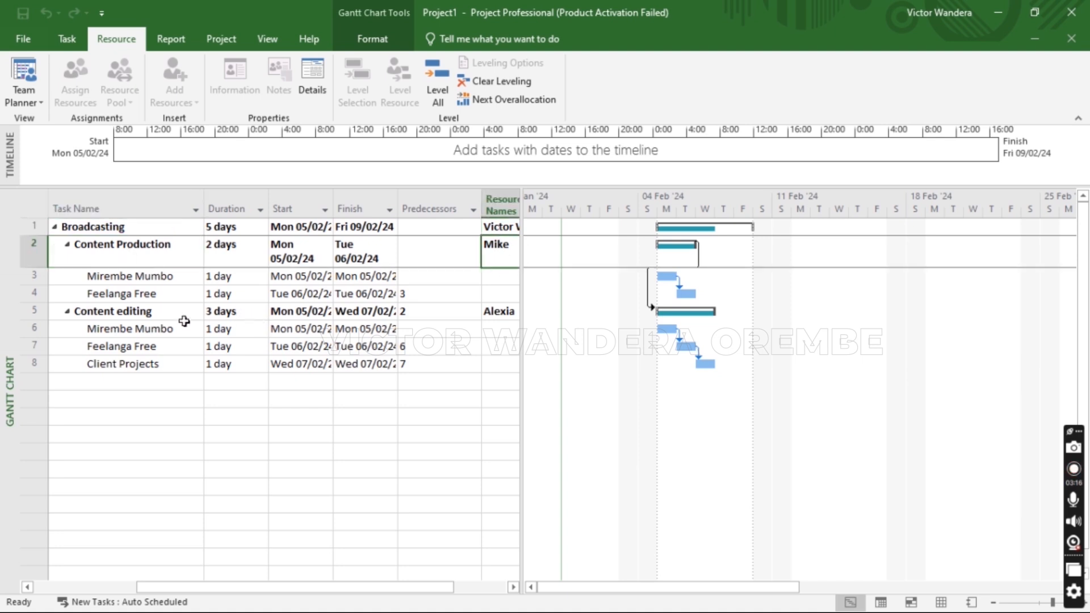
click(122, 312)
click(497, 314)
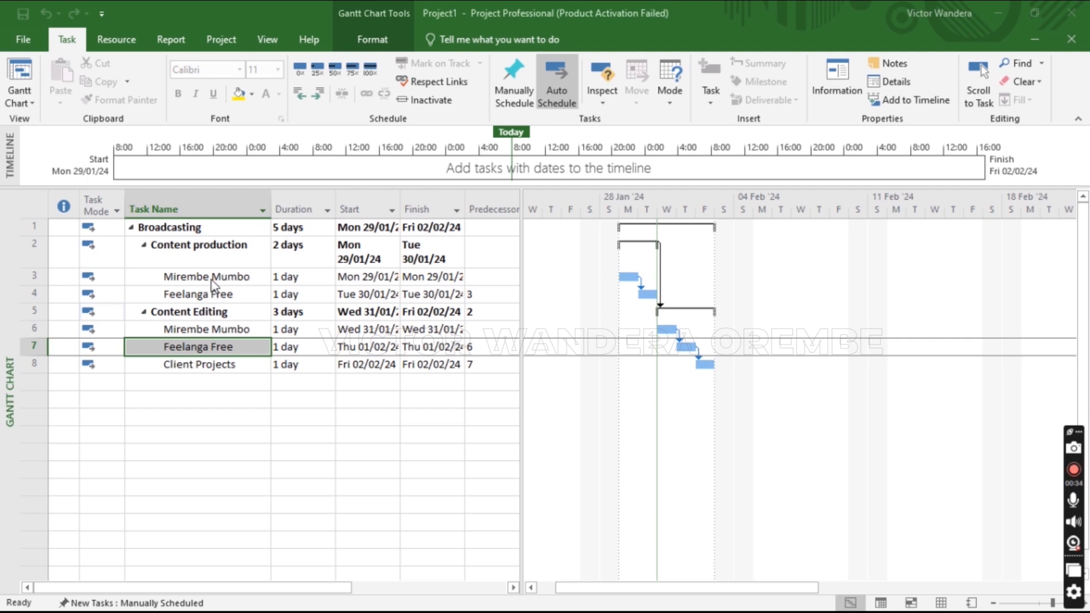
Open Broadcasting's Summary Task Information and browse its Predecessors, Resources, Advanced, Notes and Custom Fields
double_click(211, 229)
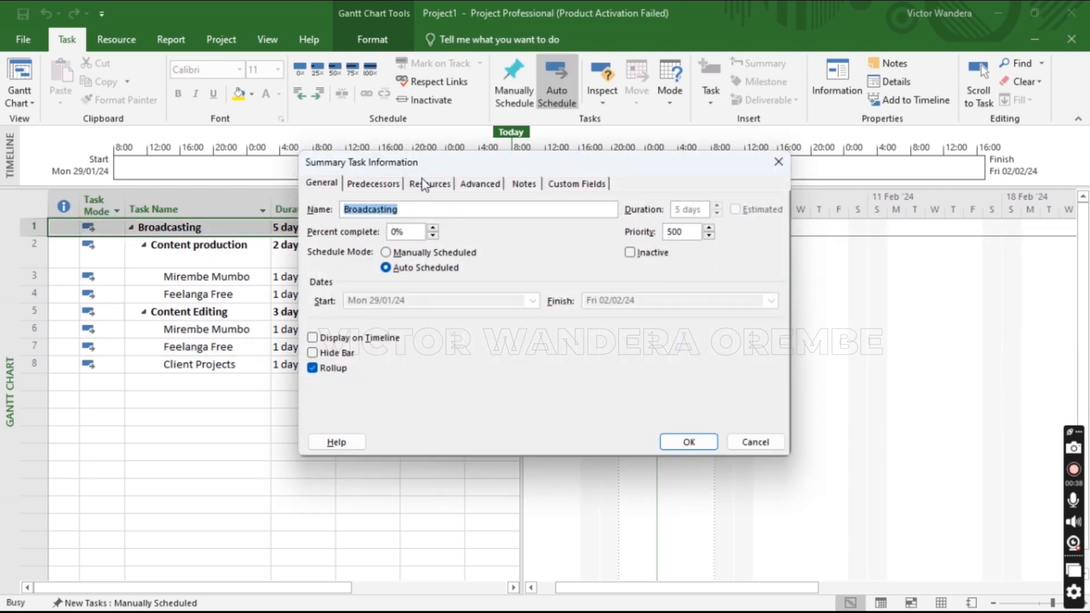
drag(421, 166, 411, 211)
click(375, 233)
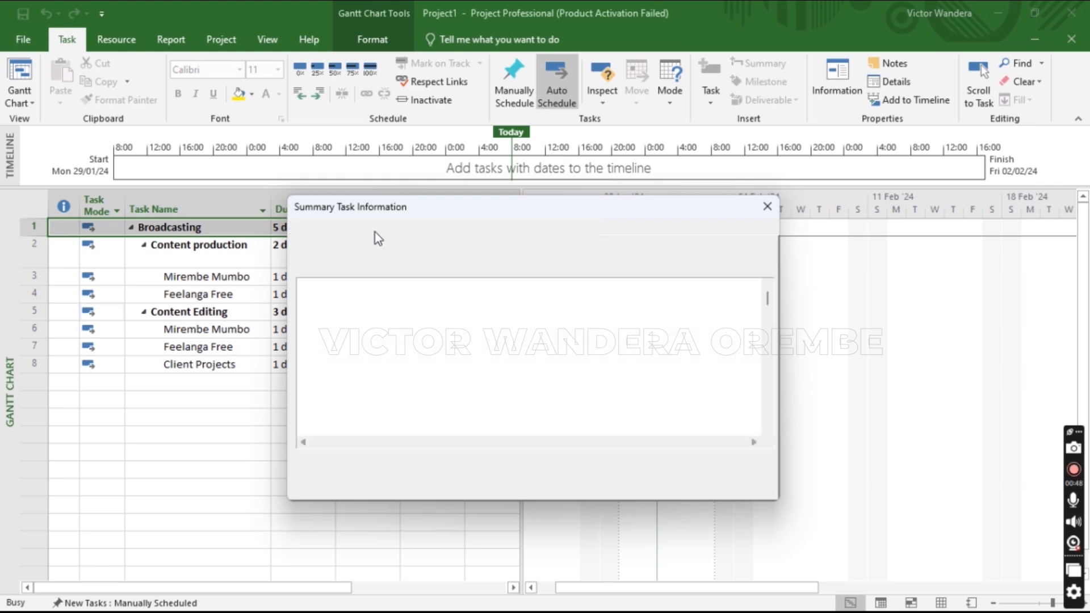
click(419, 229)
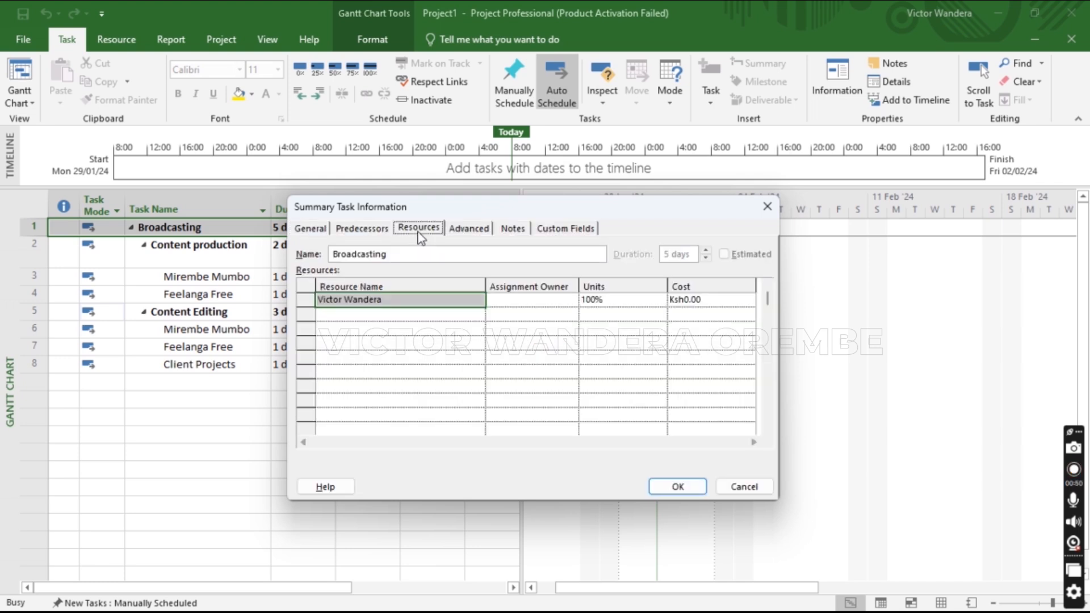
click(465, 234)
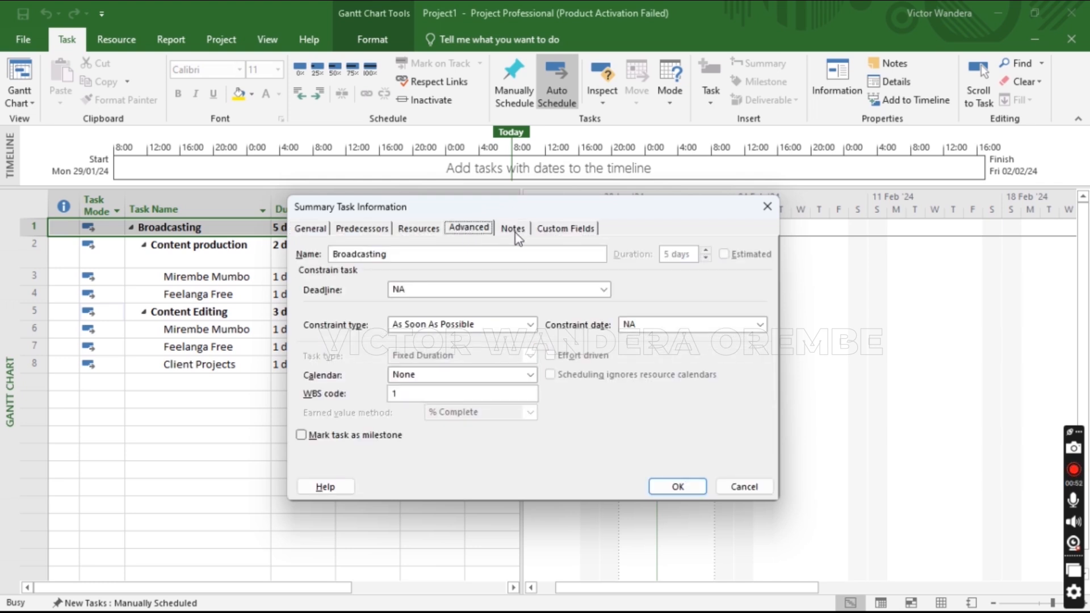
click(522, 229)
click(559, 231)
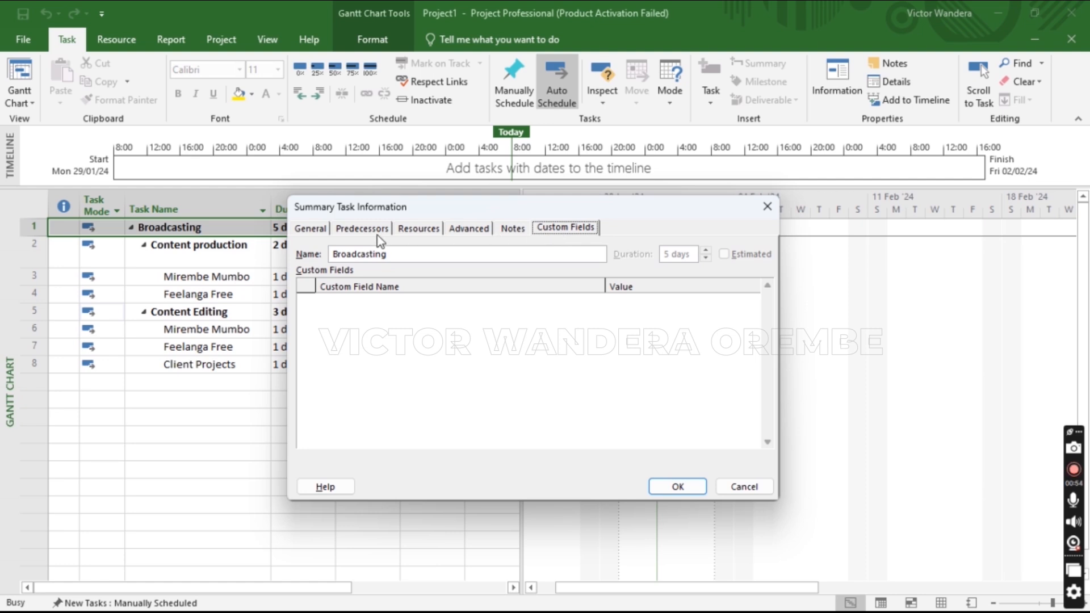
click(322, 229)
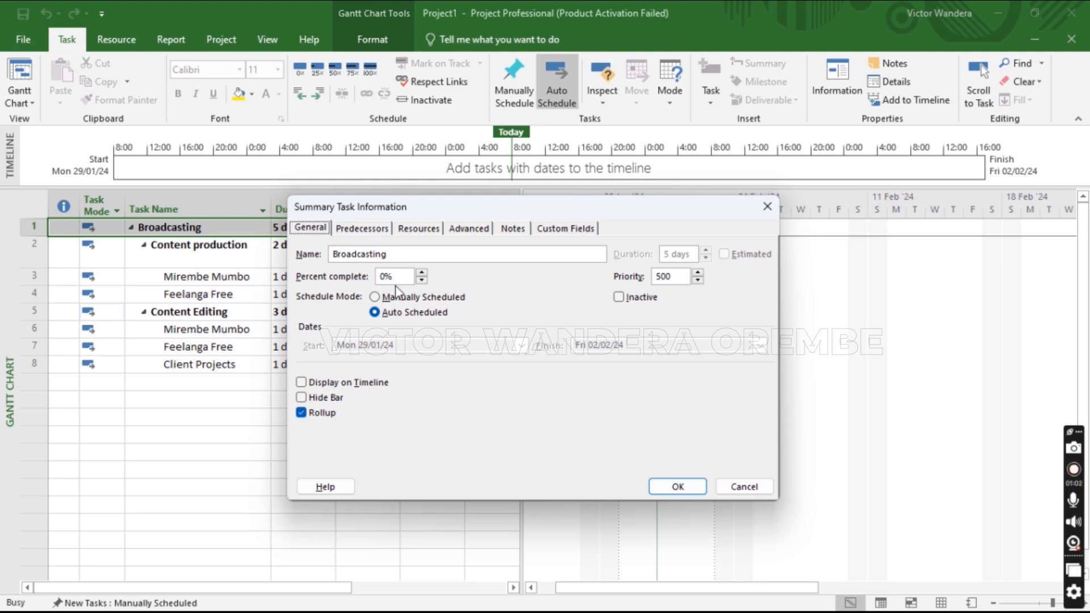
Set Broadcasting to 50% complete and recheck its details
drag(399, 277, 380, 277)
text(50)
click(677, 486)
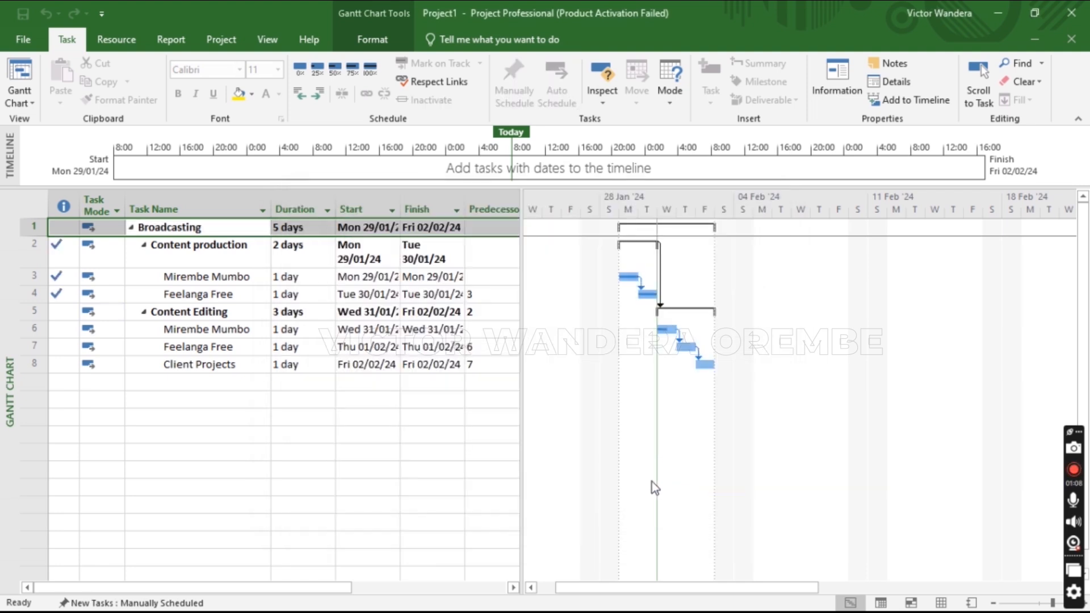
click(361, 340)
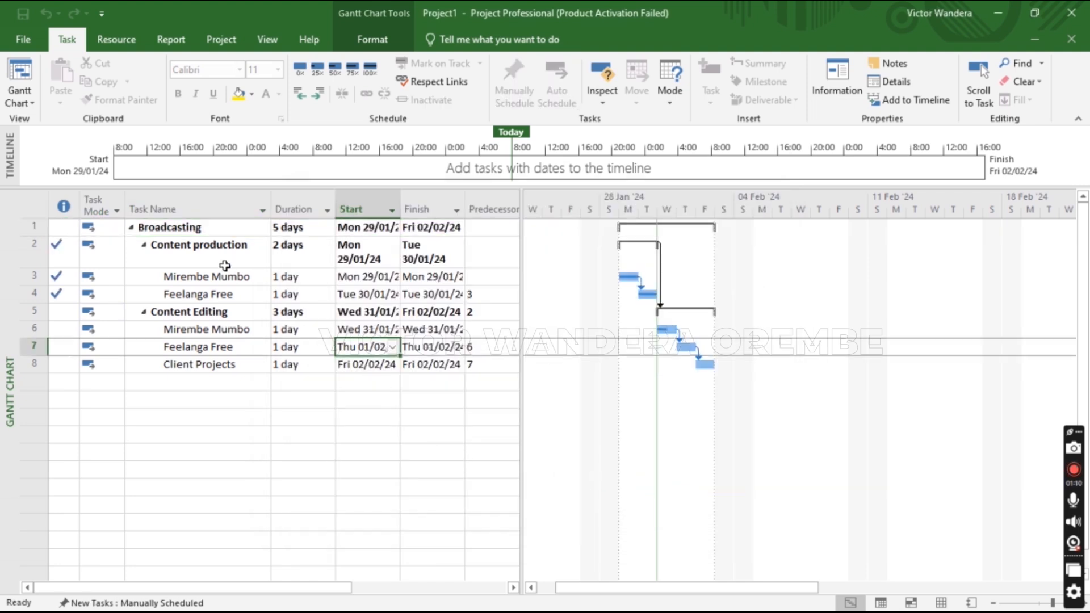
double_click(193, 228)
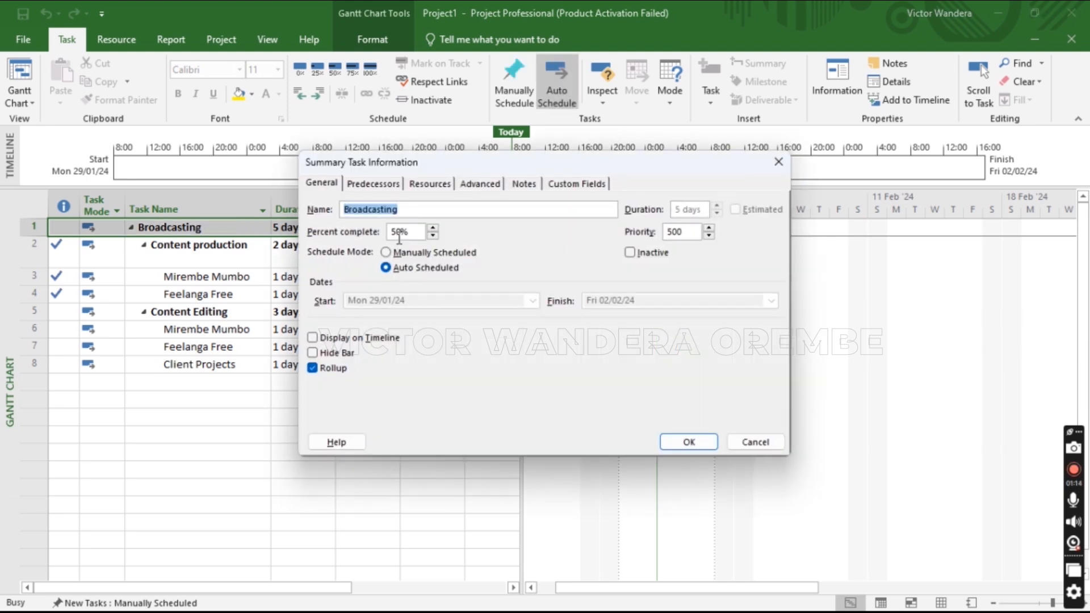
click(774, 164)
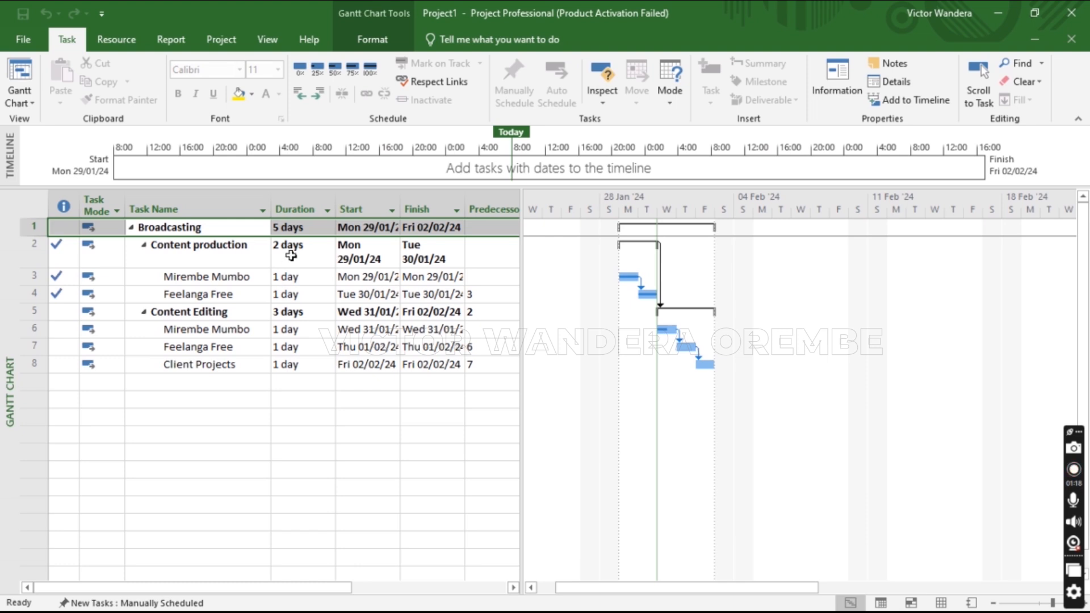
Set Content production and Content Editing to 25% complete each
click(241, 261)
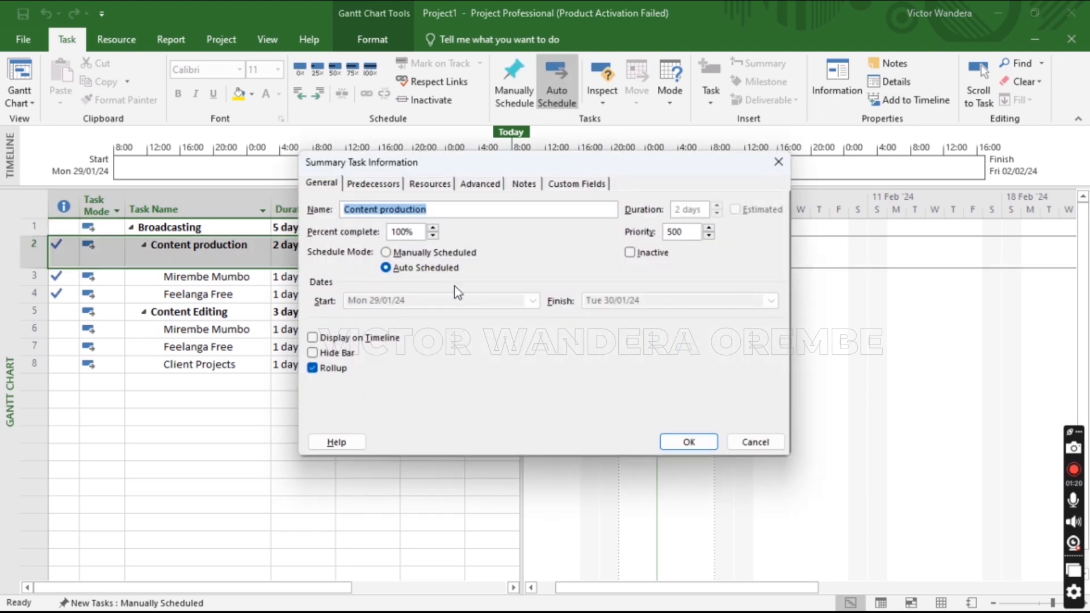
drag(419, 231, 372, 234)
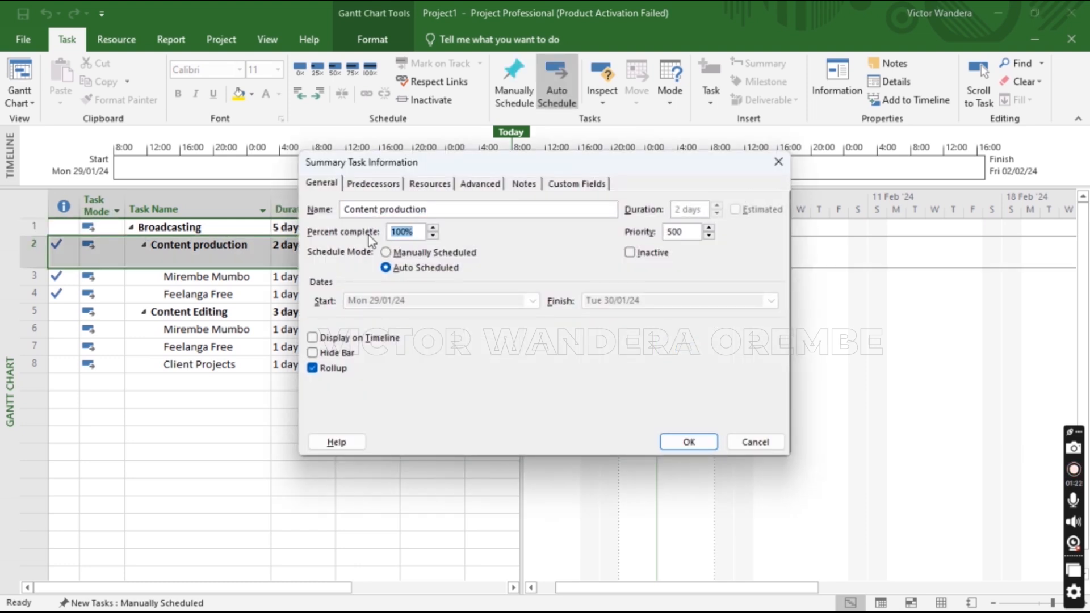
text(25)
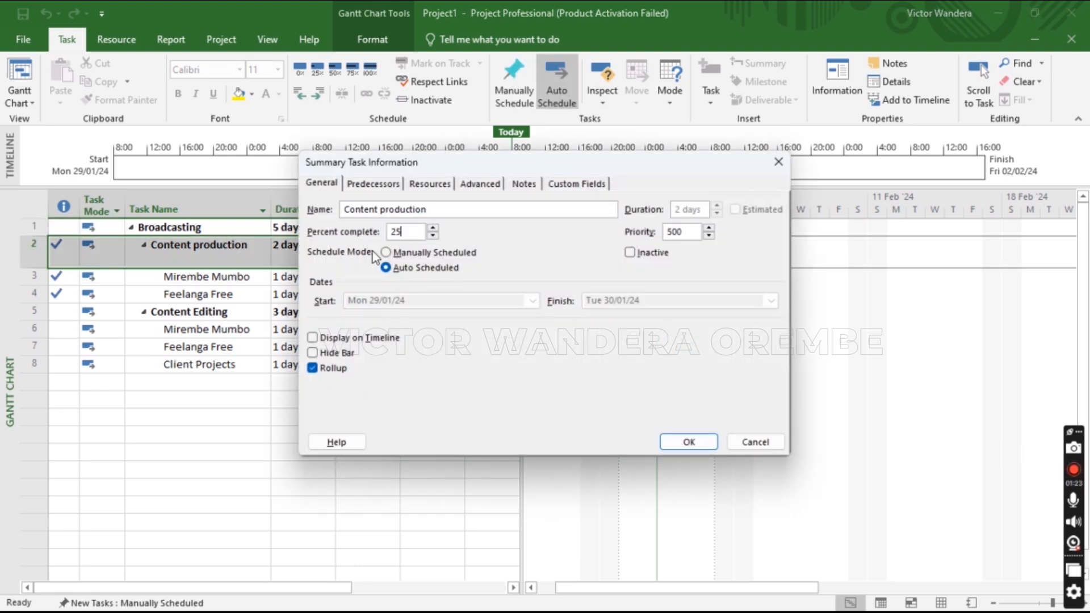
click(688, 442)
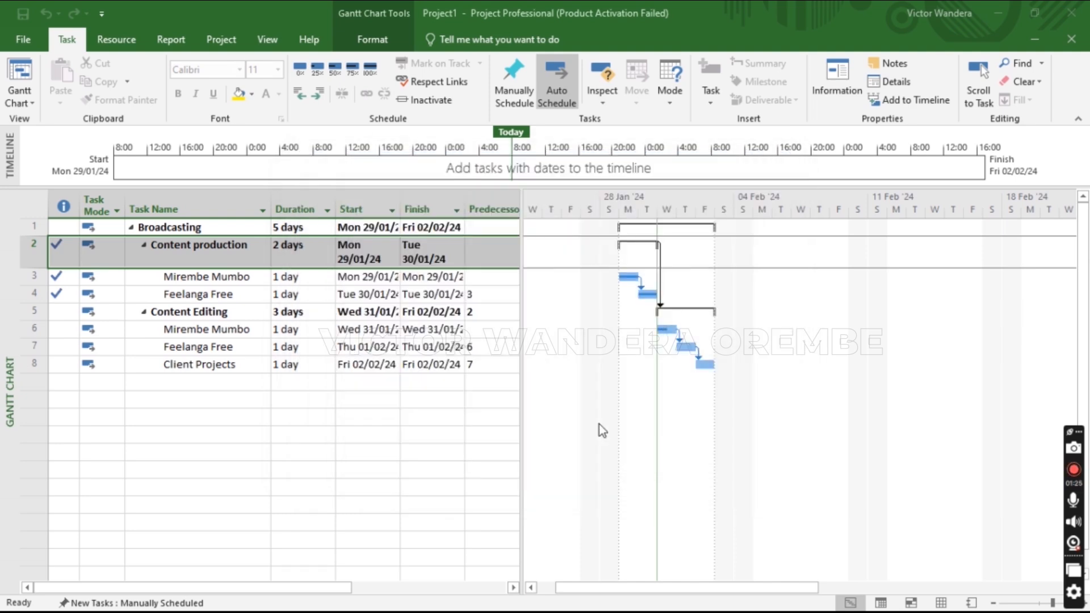
click(291, 318)
double_click(292, 317)
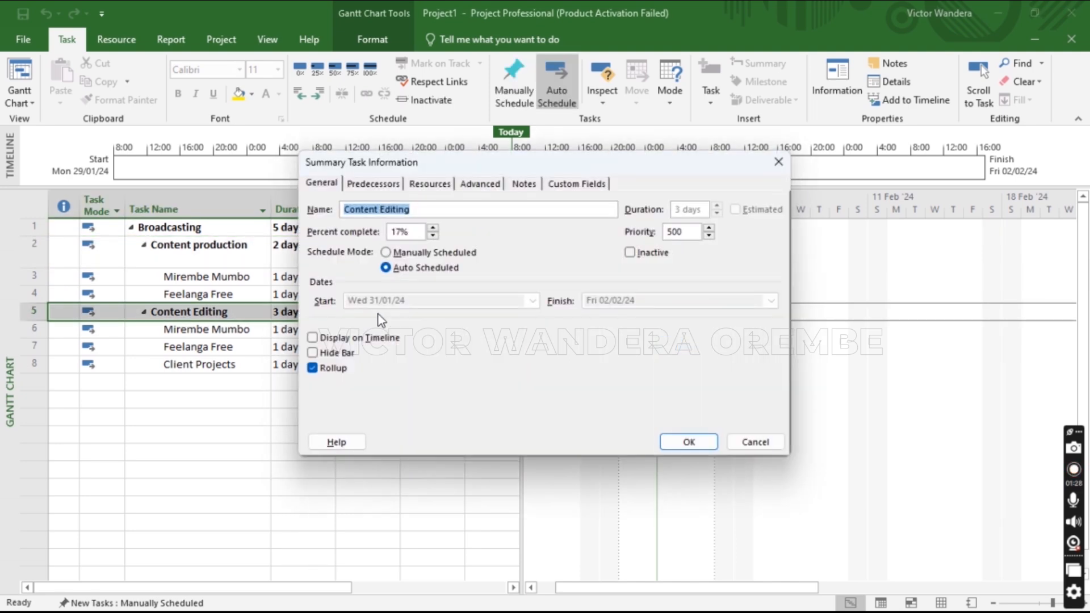
double_click(407, 232)
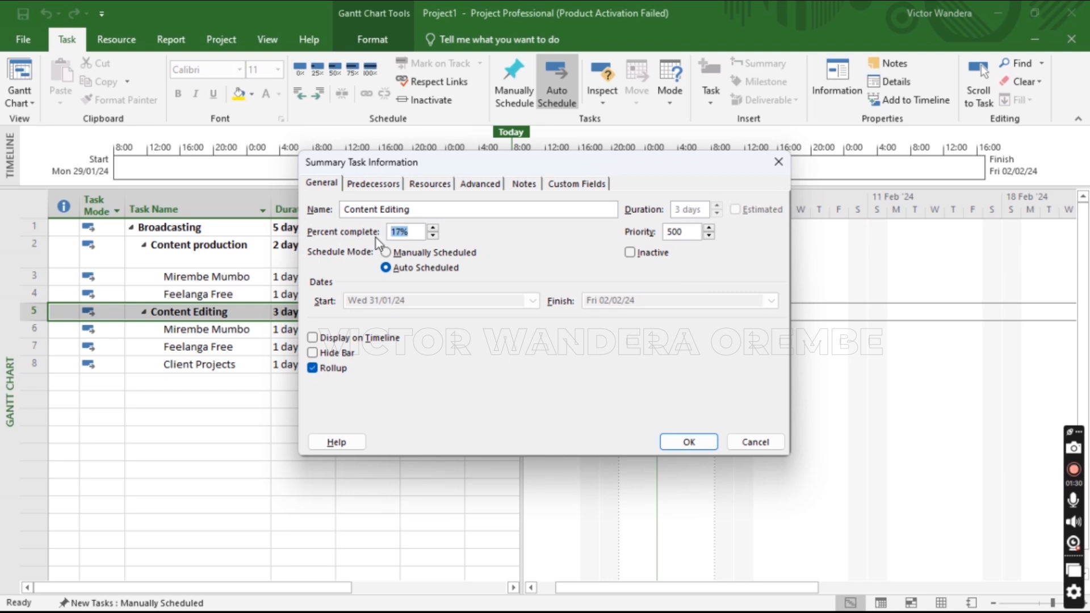
text(25)
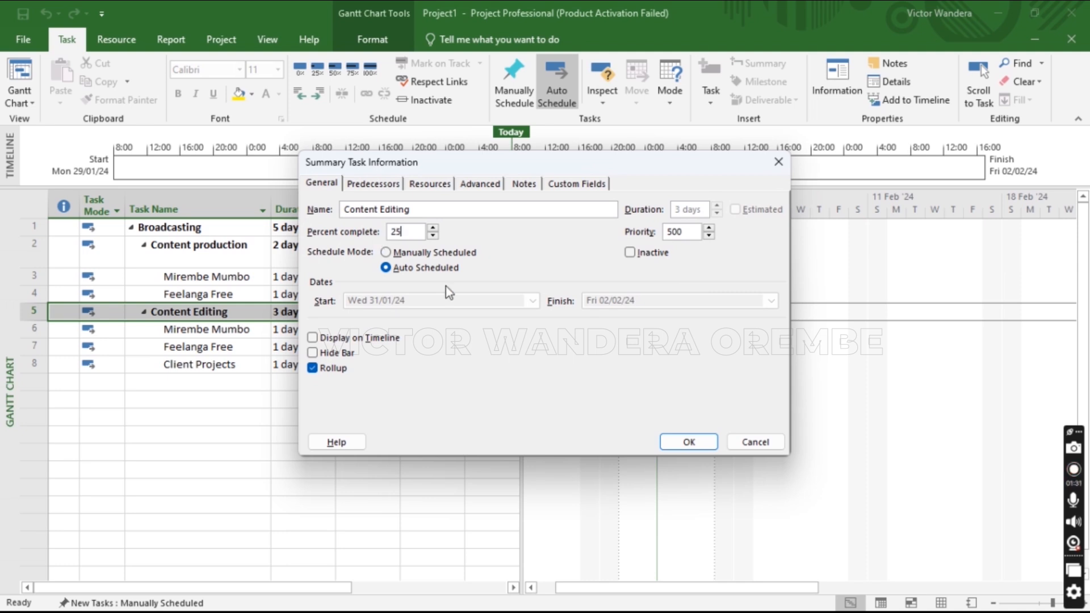
click(686, 441)
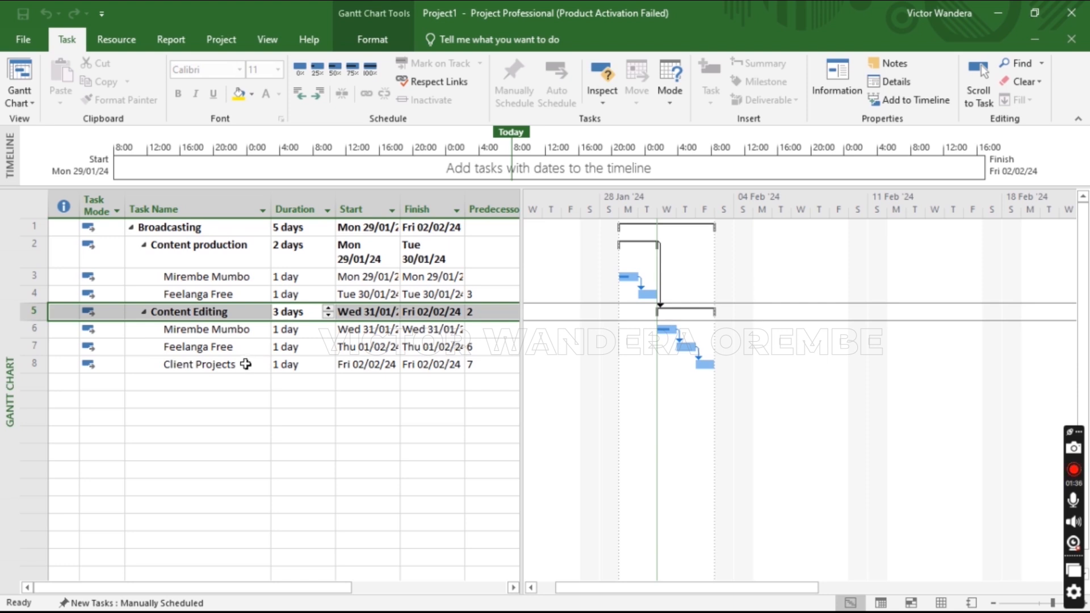
Set the first Mirembe Mumbo and Feelanga Free tasks to 12.5% complete
click(237, 277)
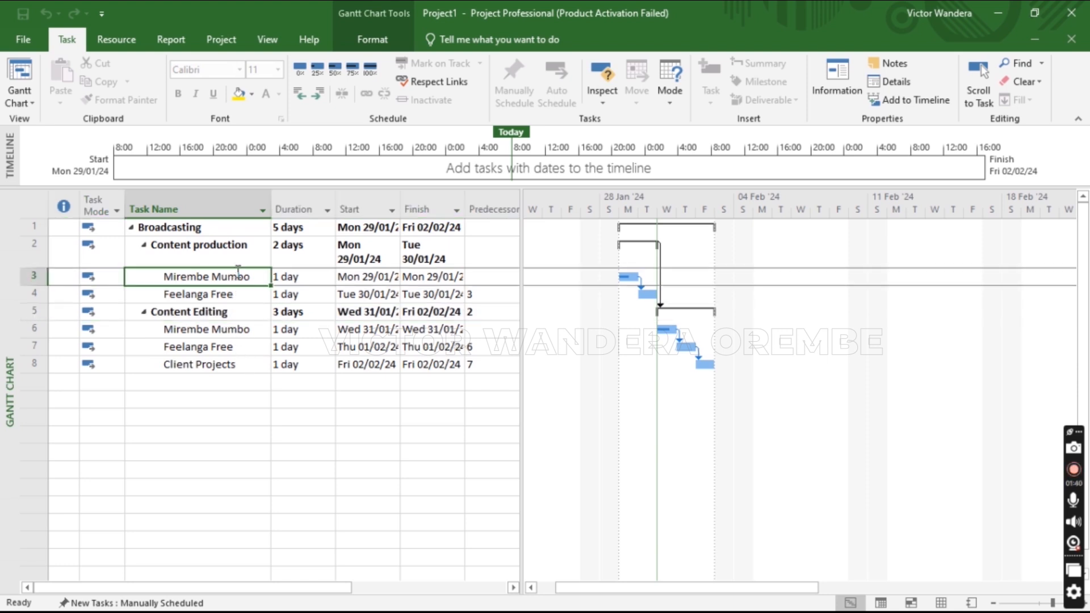
click(235, 252)
double_click(231, 278)
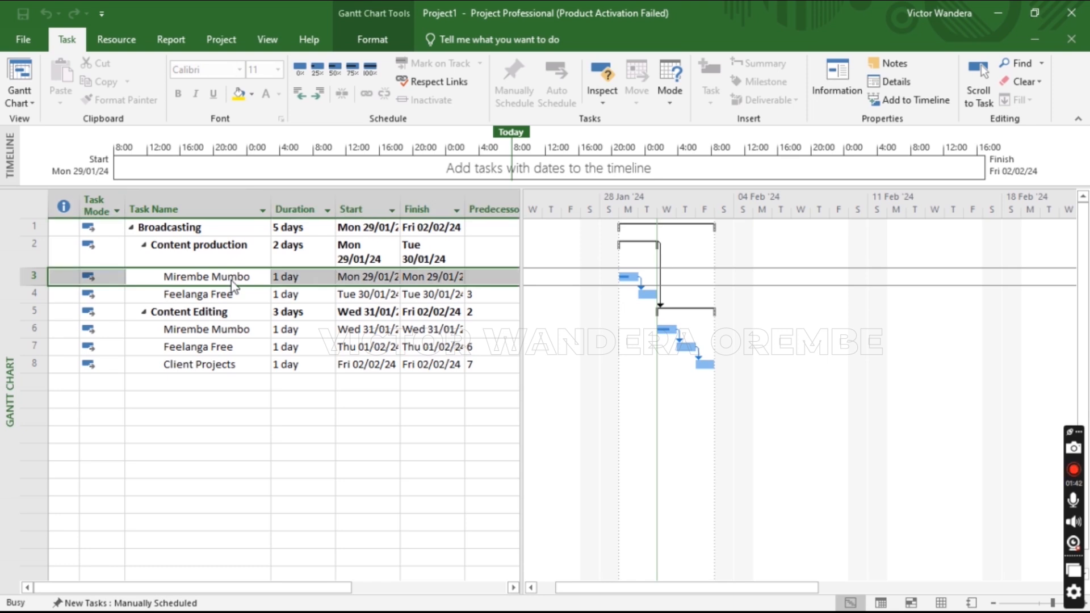
double_click(409, 232)
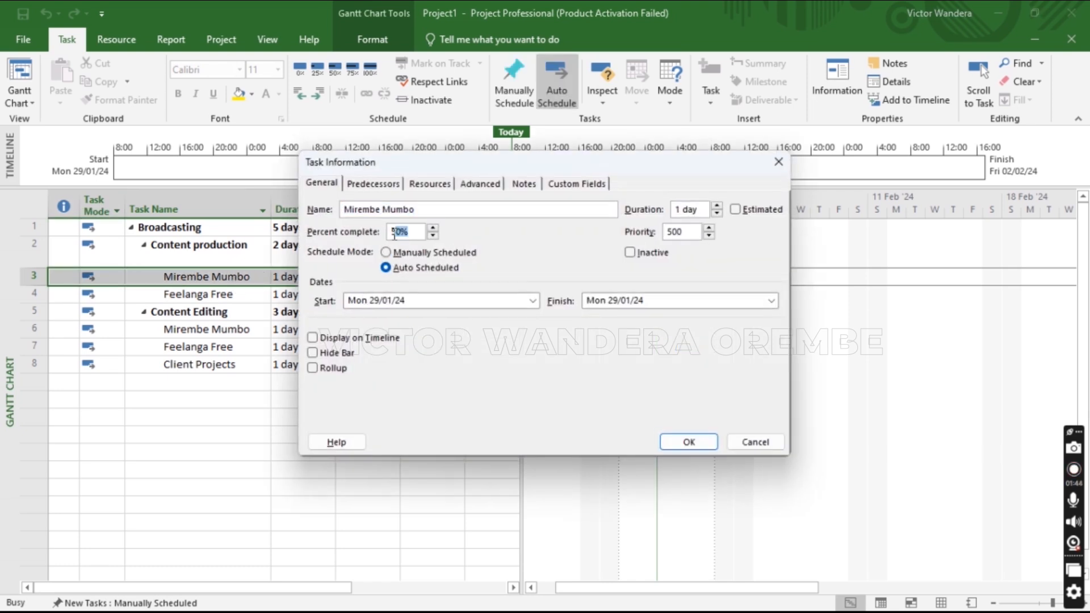
text(12.5)
click(681, 442)
double_click(208, 298)
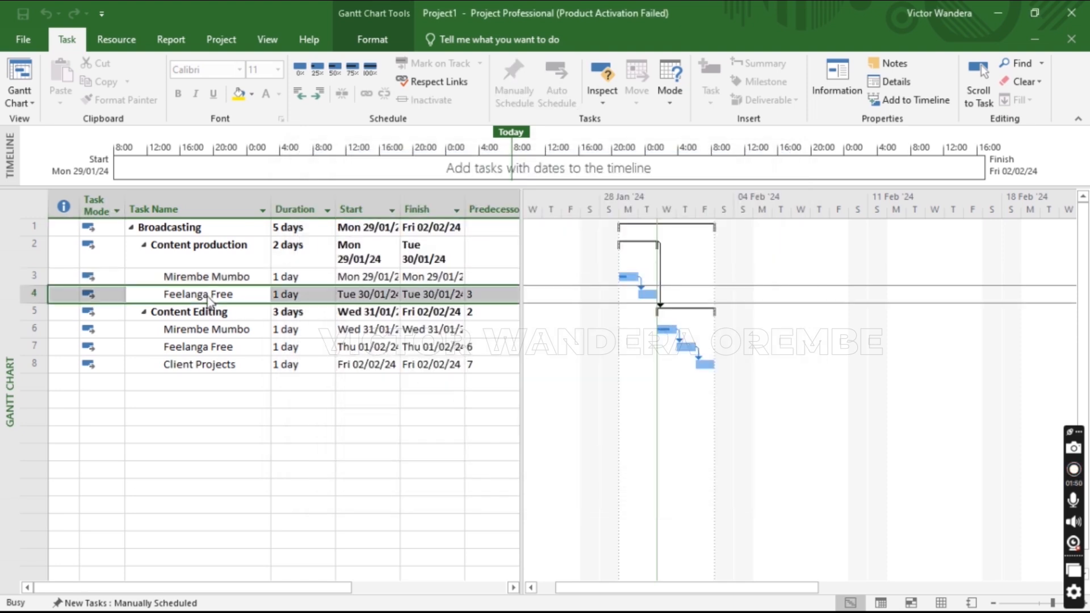
double_click(405, 232)
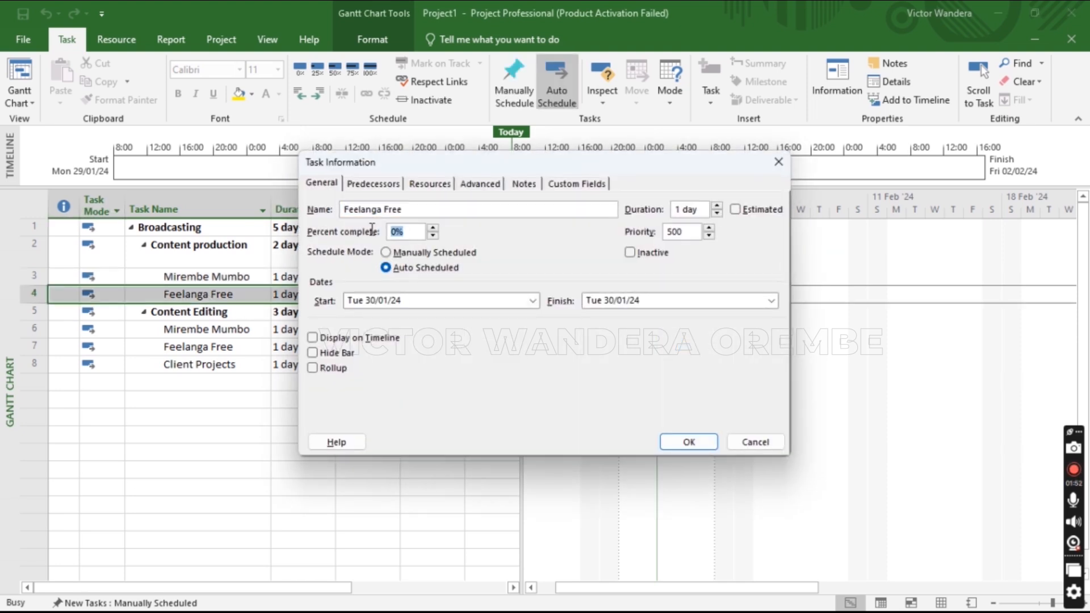
text(12.5)
key(Return)
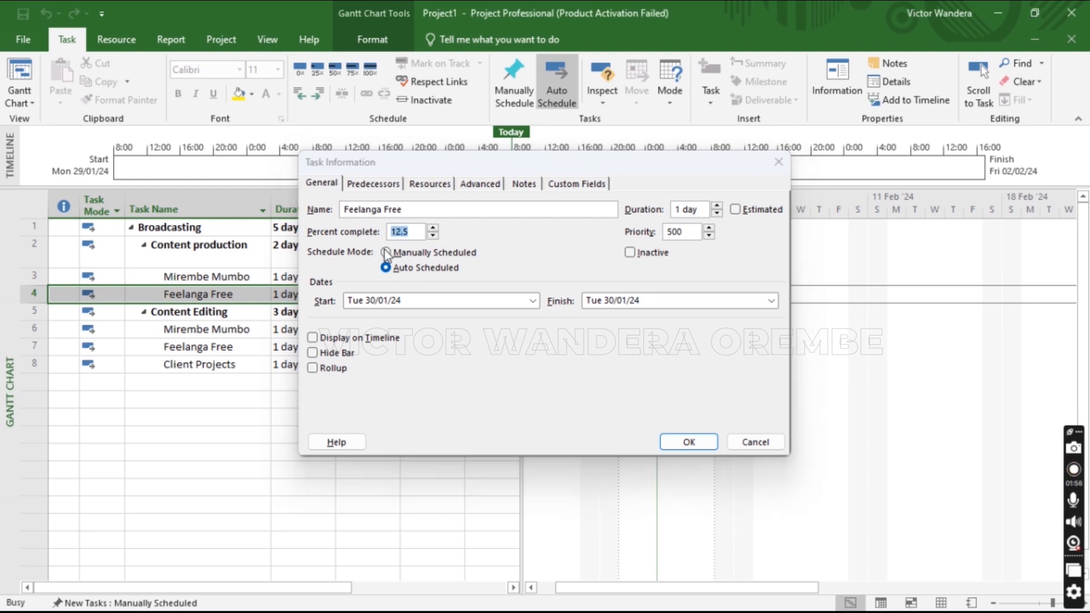
Clear the row selection and show the Report commands
click(428, 416)
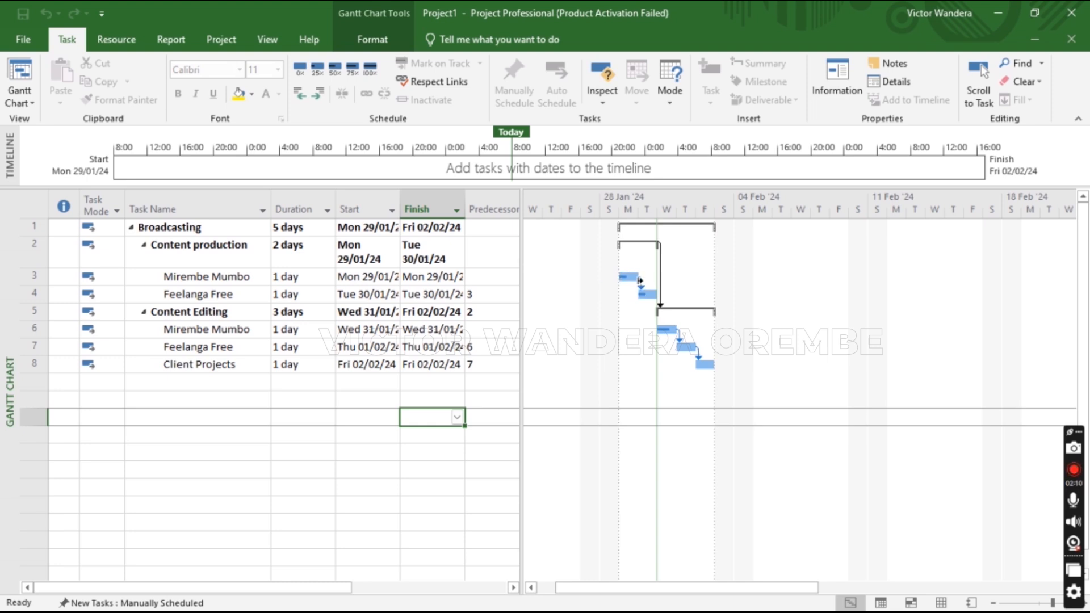
mouse_move(636, 276)
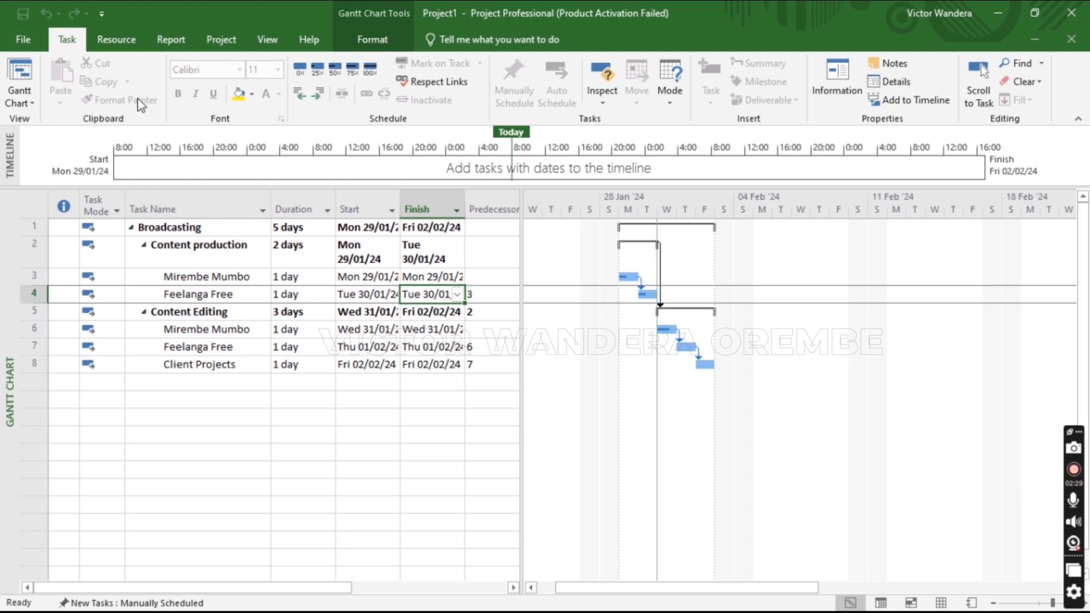
click(174, 43)
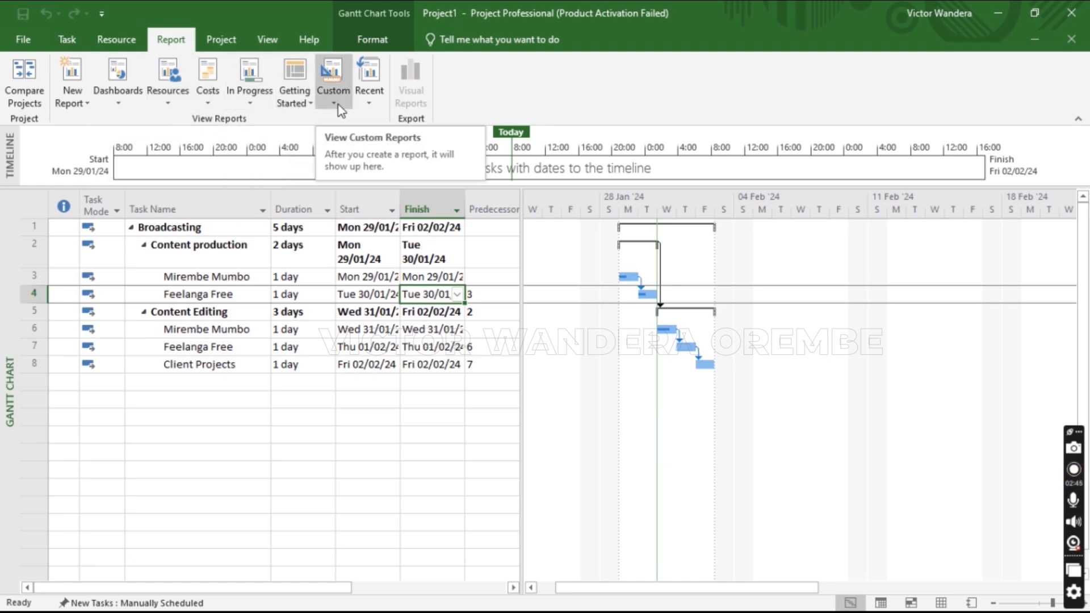
Open the Critical Tasks report, listing four critical tasks dated Tue 30/01/24 to Fri 02/02/24
click(250, 106)
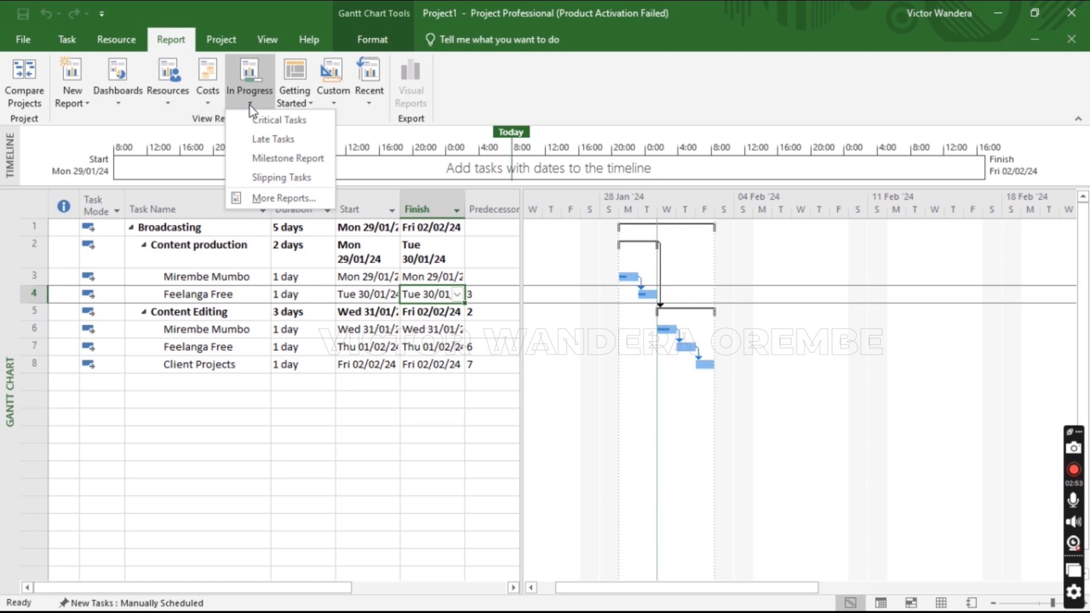
click(278, 120)
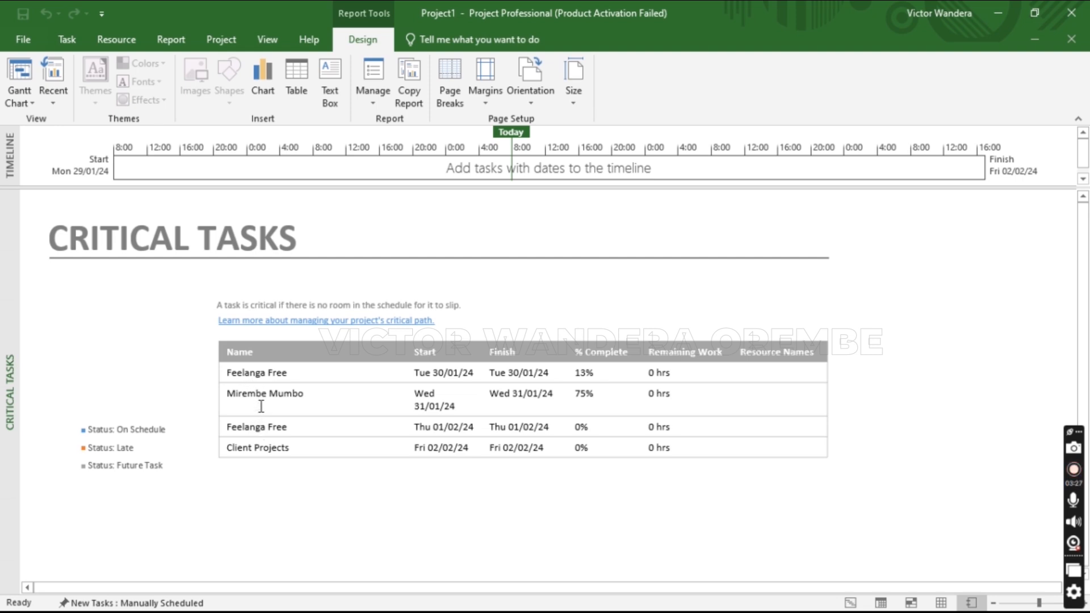
click(161, 41)
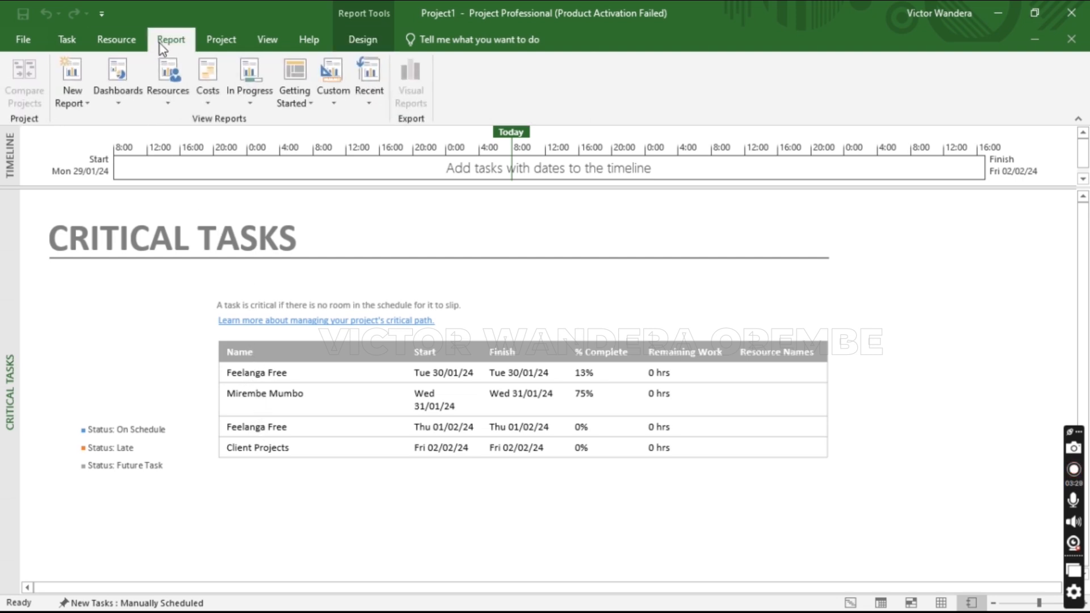
Show the Late Tasks report, then switch to the Milestone Report with its empty milestone tables
click(253, 105)
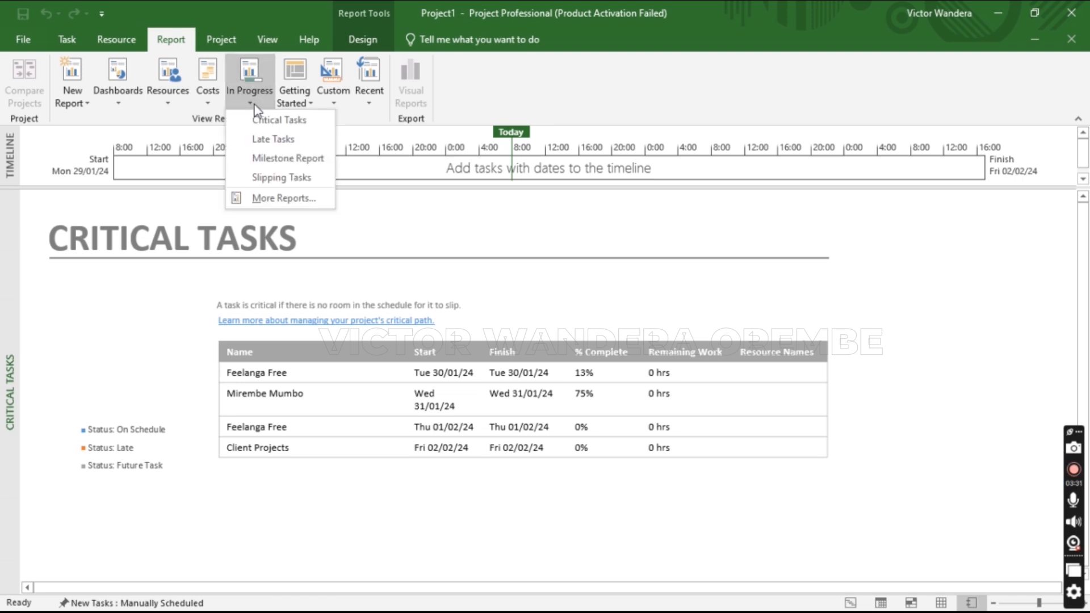
click(284, 142)
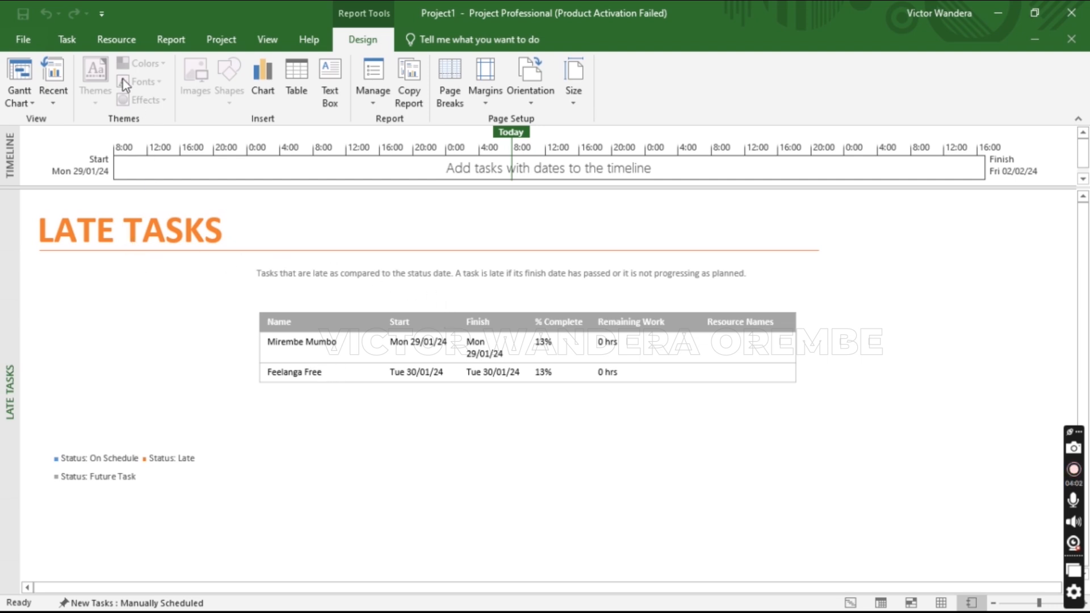
click(159, 44)
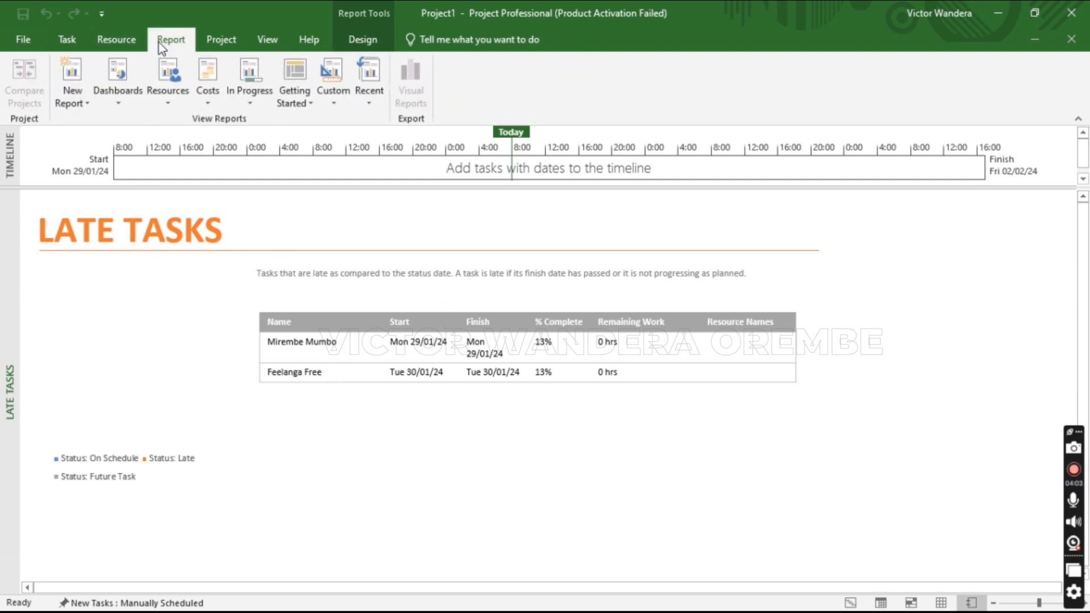
click(244, 104)
click(271, 158)
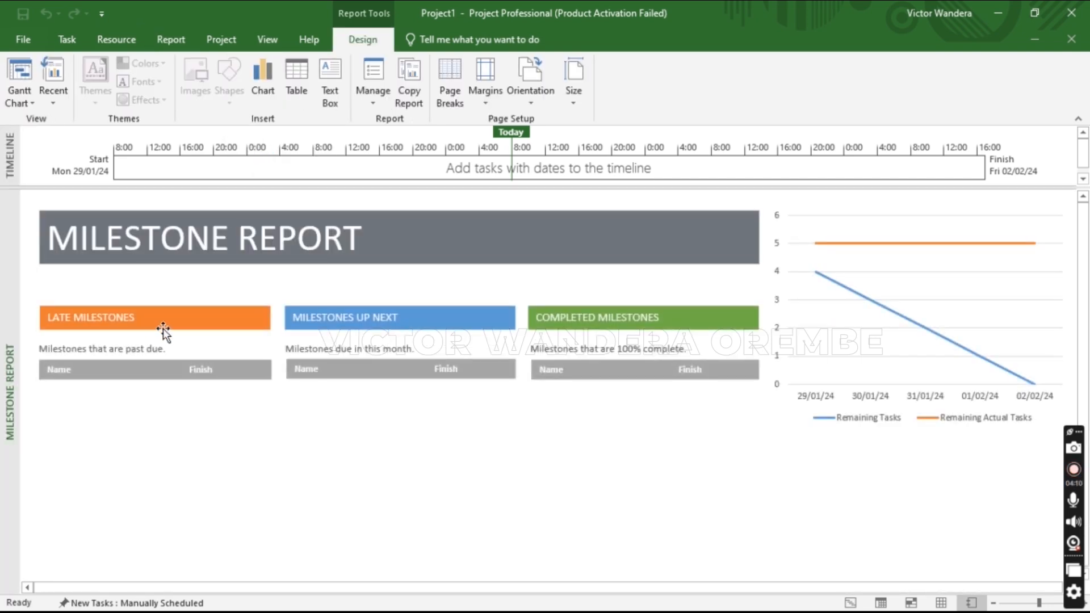
Display the Slipping Tasks report from the In Progress reports
click(162, 39)
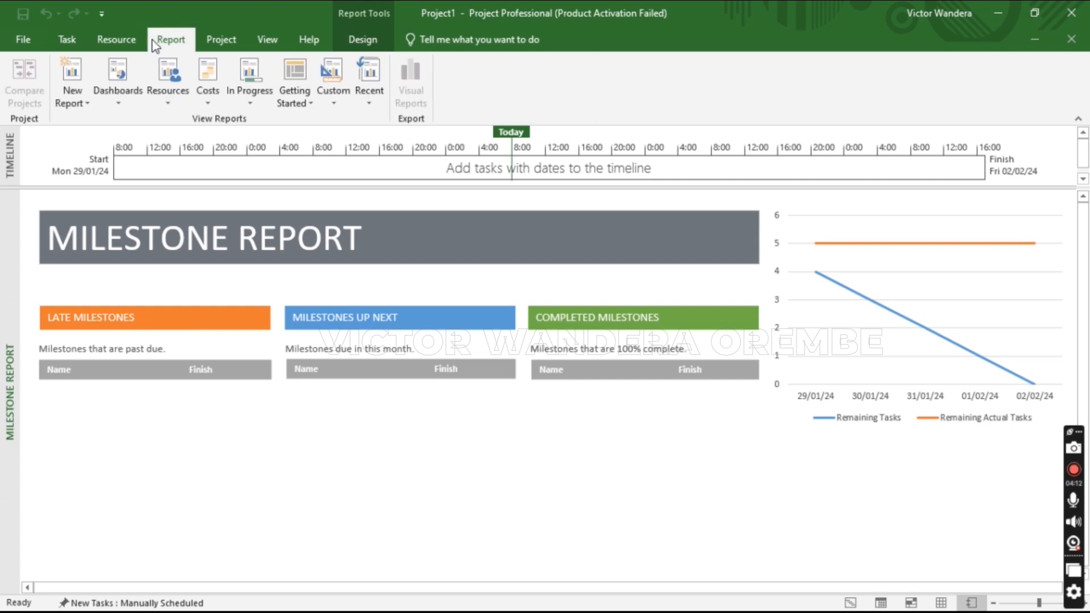
click(248, 93)
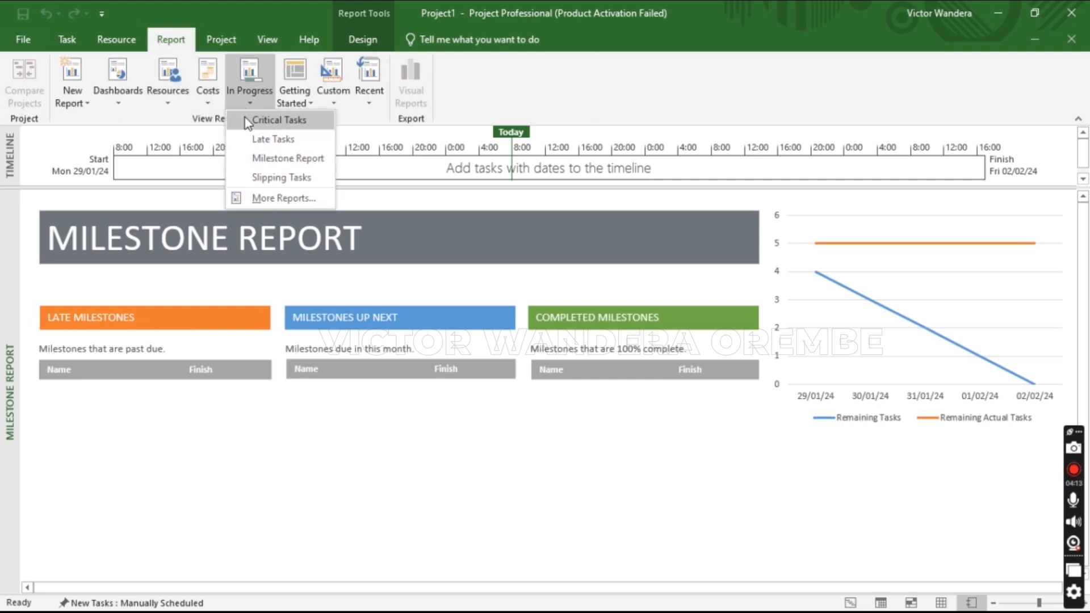
click(257, 177)
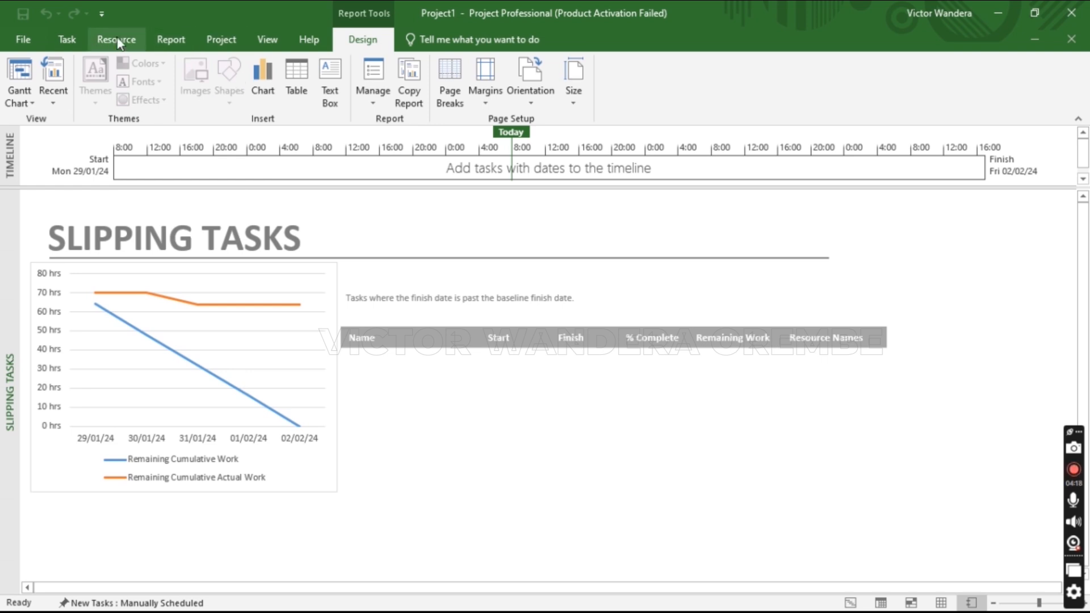
Browse the Dashboards, Resources, Costs and In Progress categories in More Reports, then open Burndown
click(170, 39)
click(247, 98)
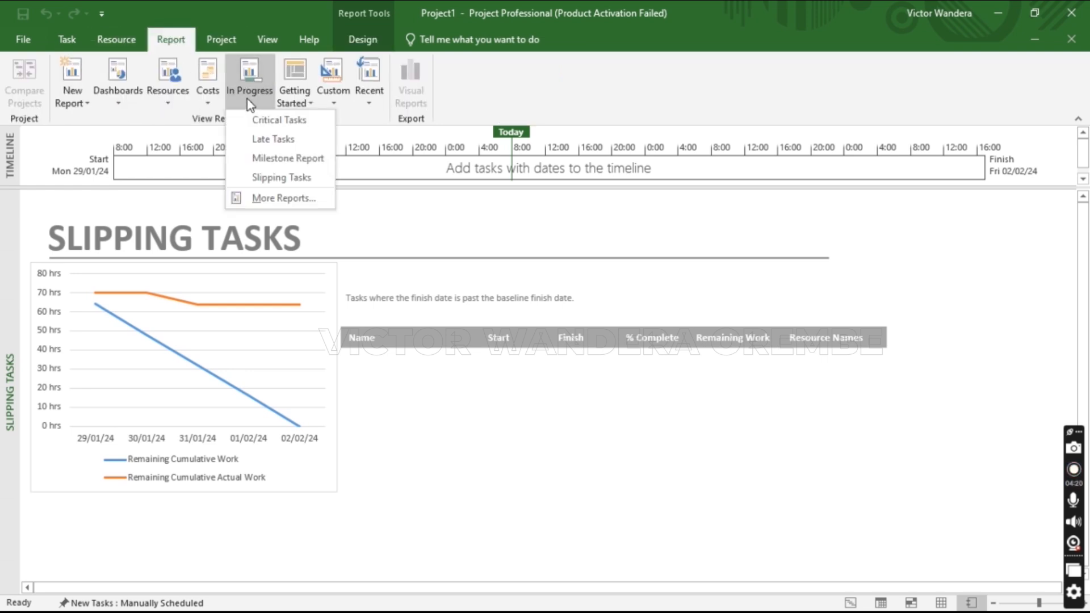
click(282, 199)
click(399, 218)
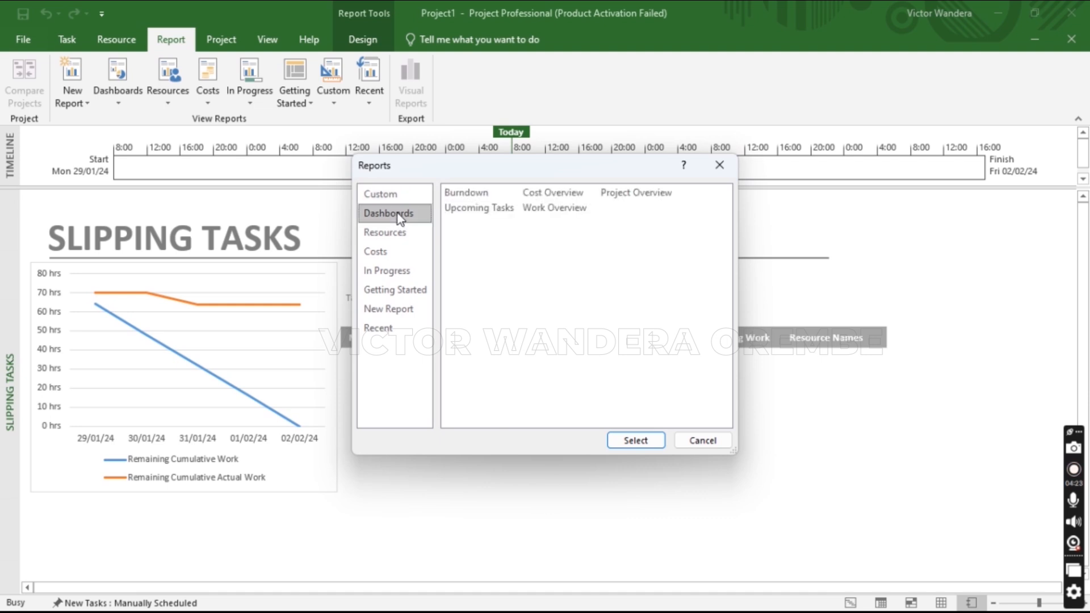
click(399, 235)
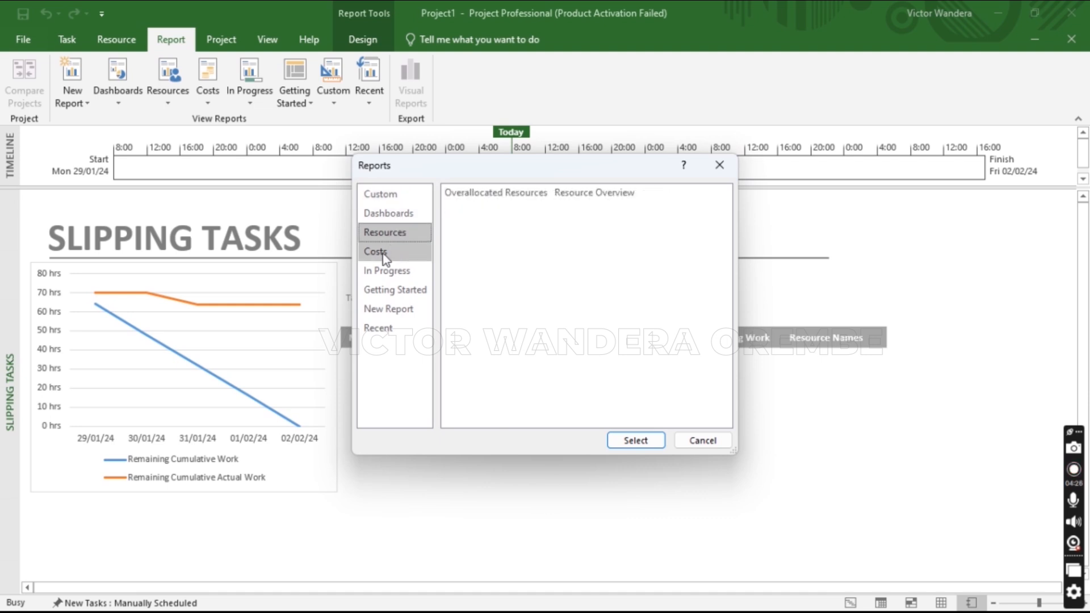
click(382, 254)
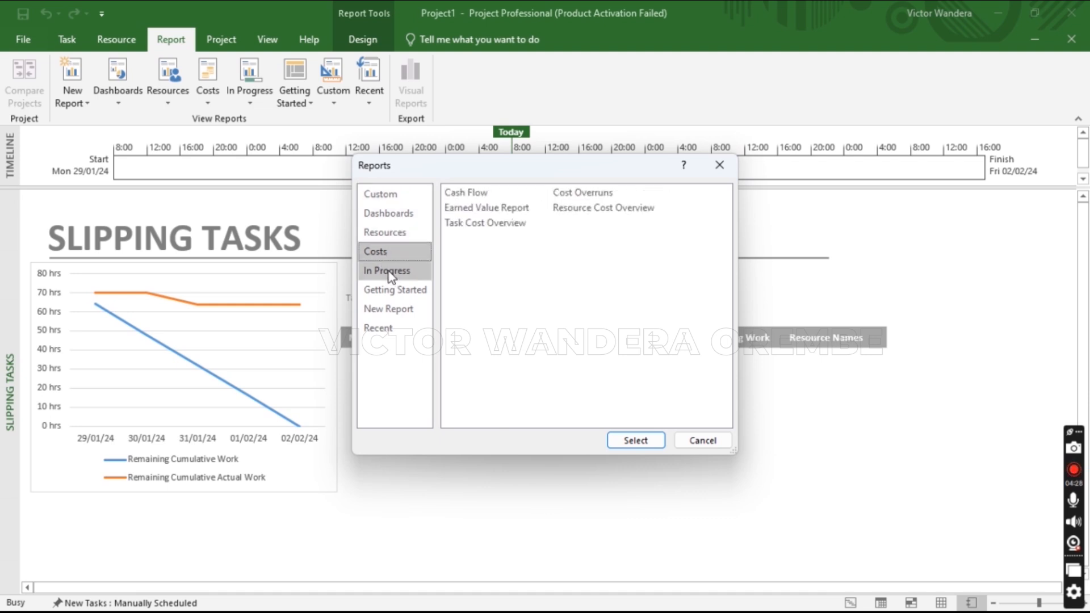
click(389, 272)
click(719, 165)
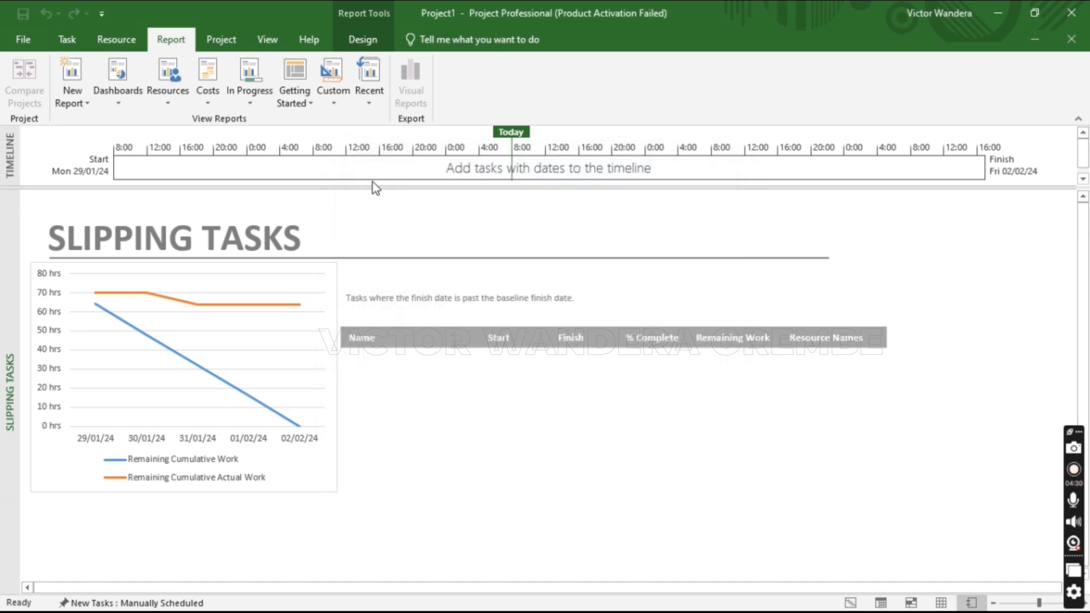
click(128, 103)
click(140, 119)
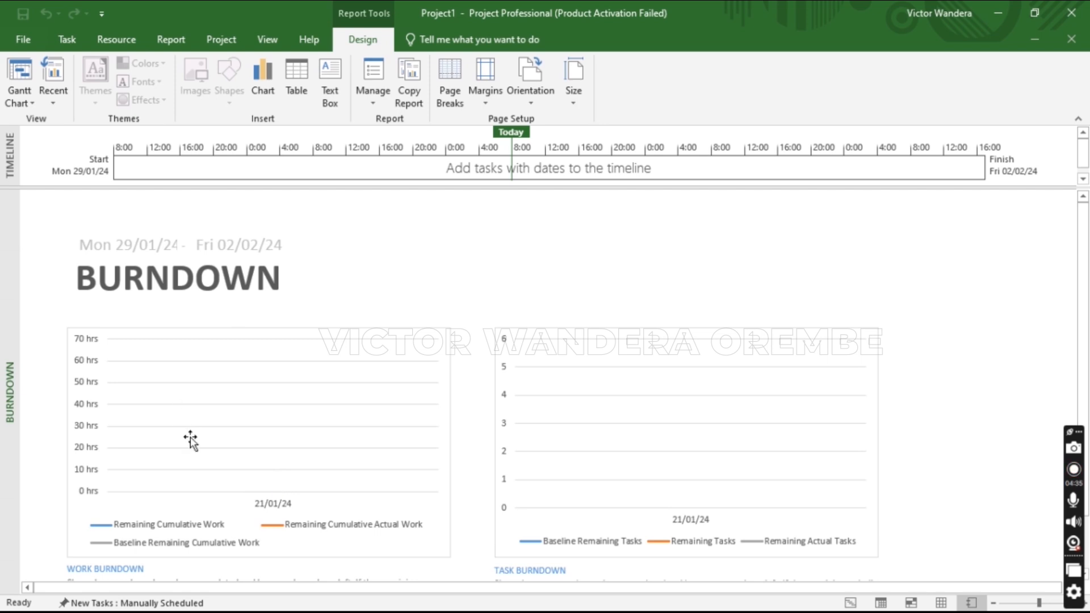
Switch to the Cost Overview dashboard showing Ksh0.00 cost and 20% complete
click(171, 40)
click(128, 93)
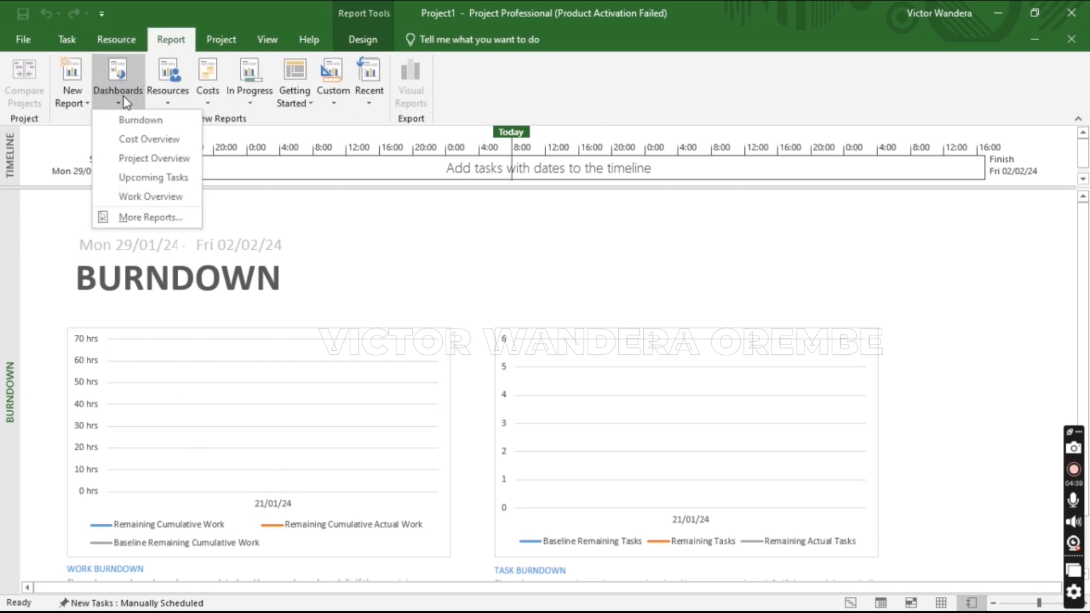
click(126, 142)
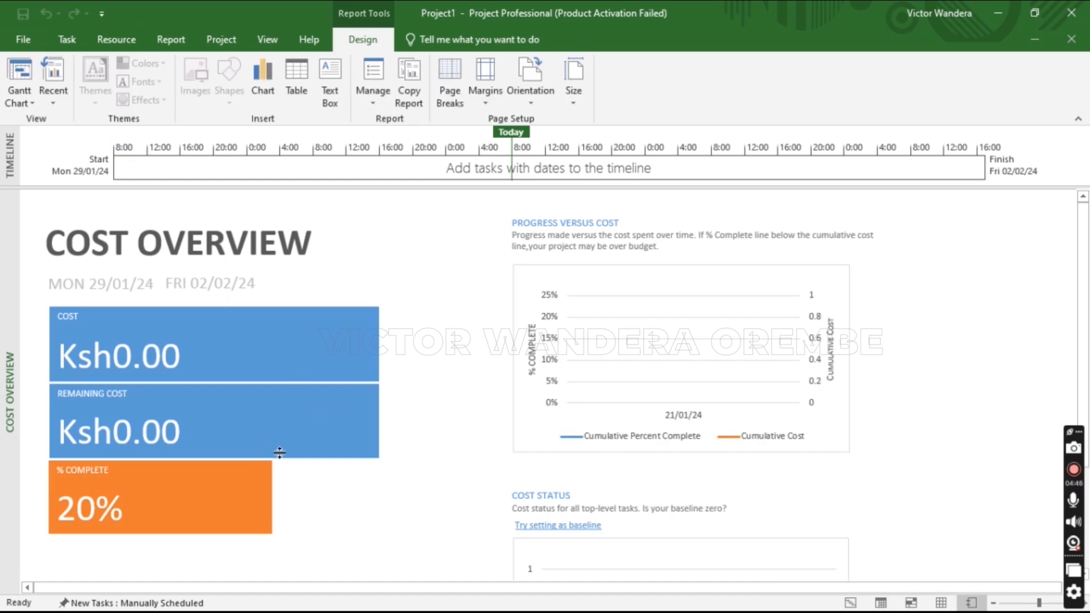
click(111, 45)
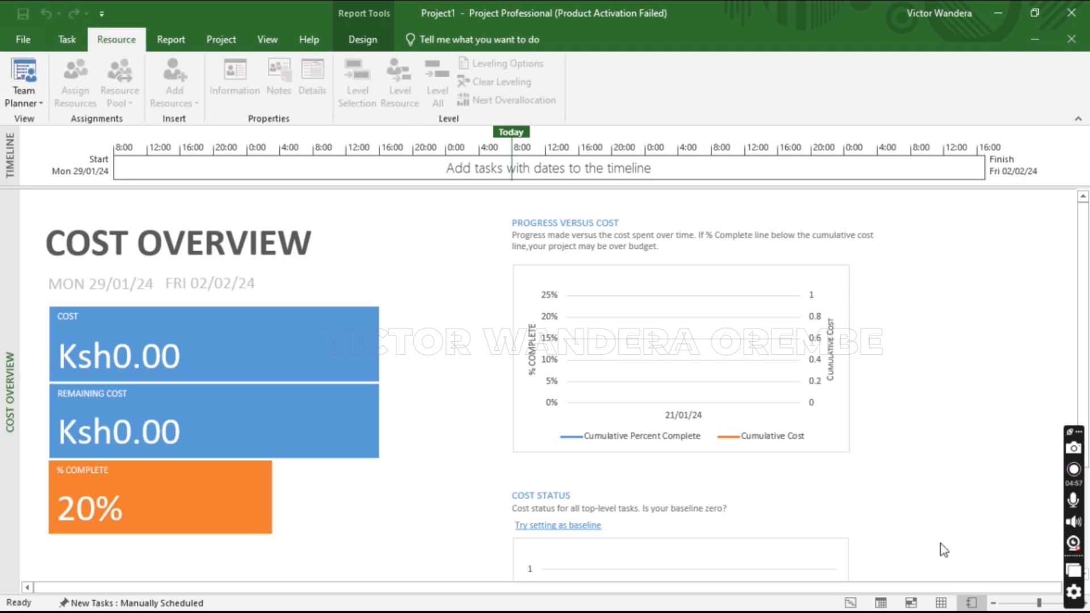
Return to Gantt Chart view, then browse the More Reports categories without choosing one
click(849, 603)
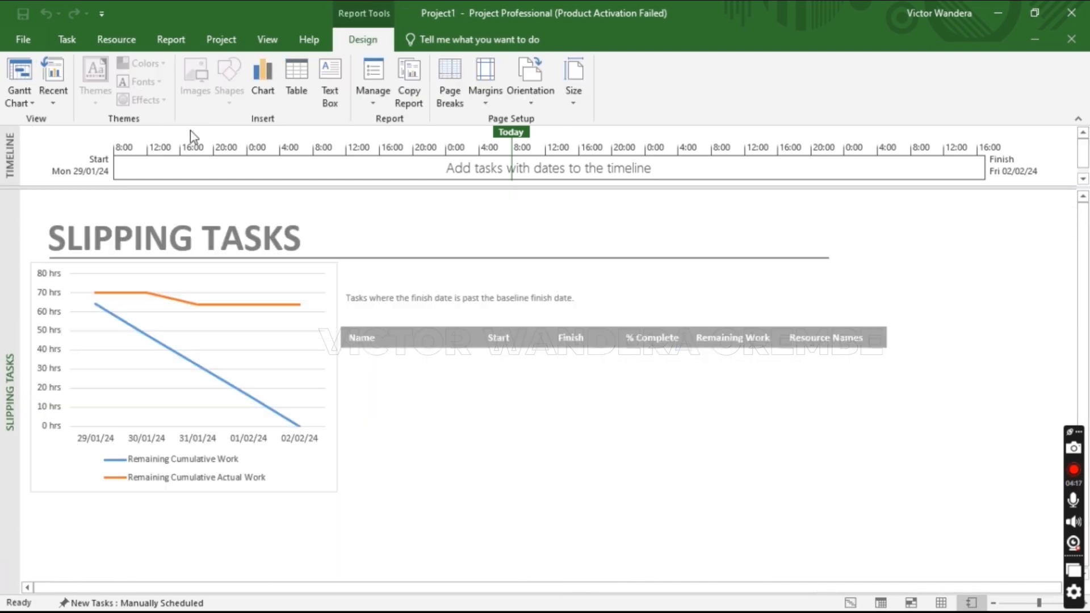
click(171, 39)
click(249, 83)
click(277, 194)
click(397, 214)
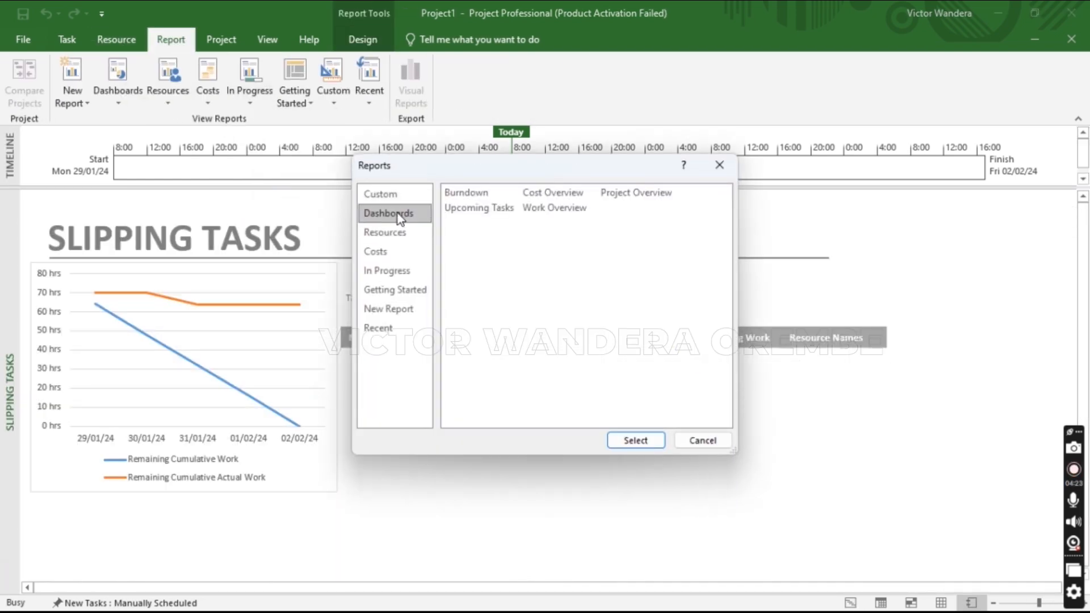
click(385, 232)
click(384, 255)
click(386, 271)
click(719, 165)
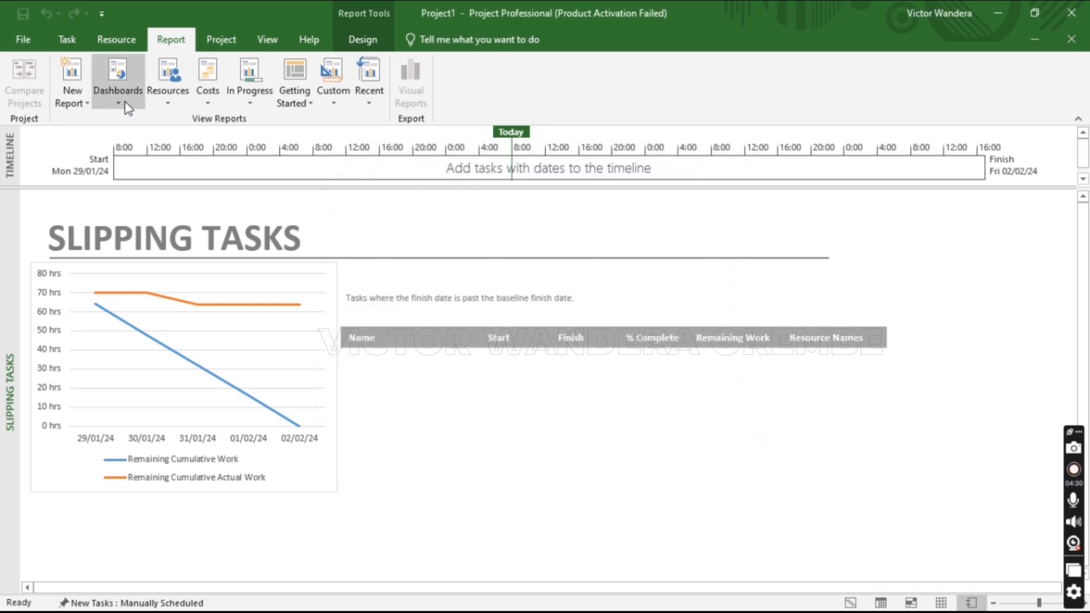
Show the Burndown dashboard, then Cost Overview, then the Late Tasks report
click(128, 104)
click(122, 118)
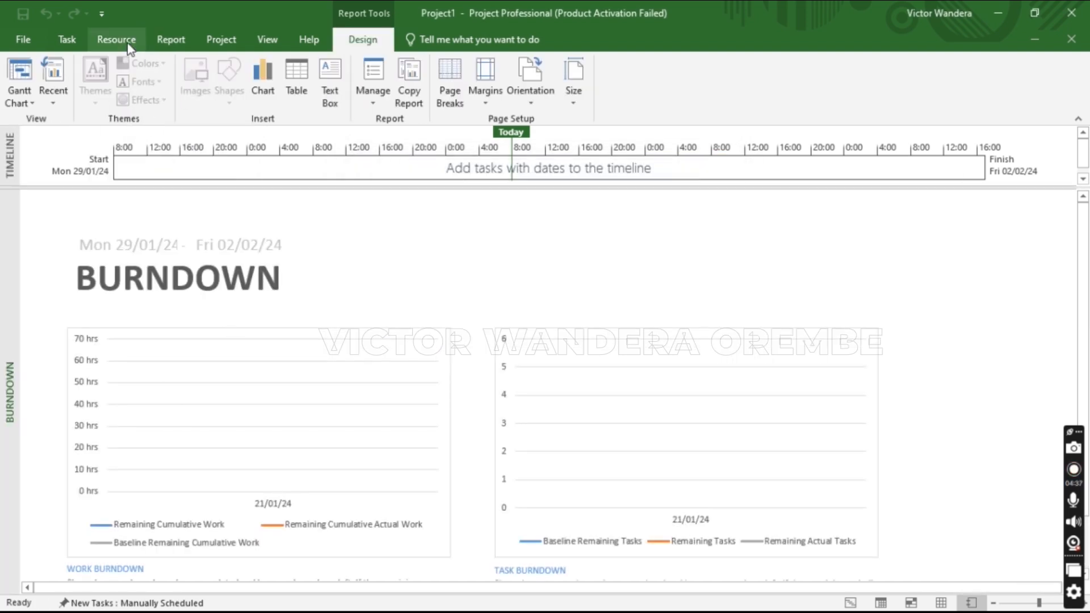
click(130, 101)
click(131, 139)
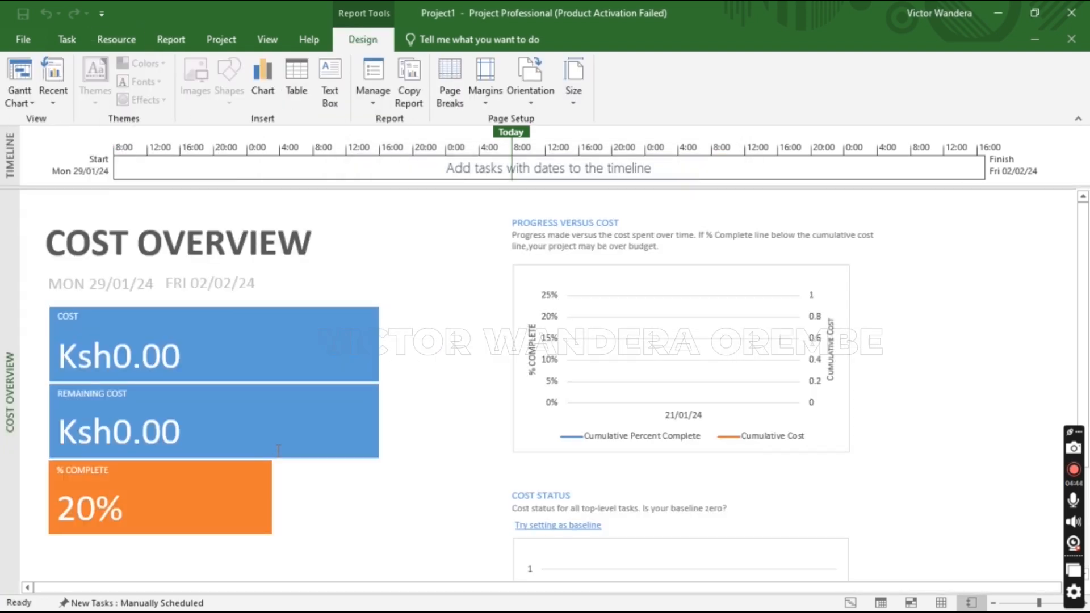
click(99, 40)
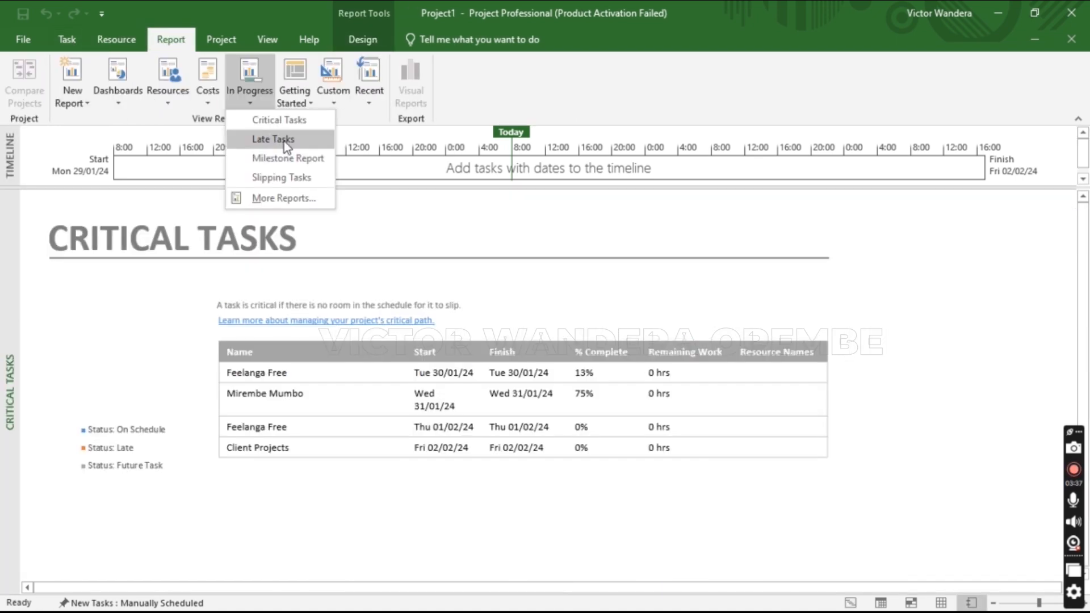
click(284, 141)
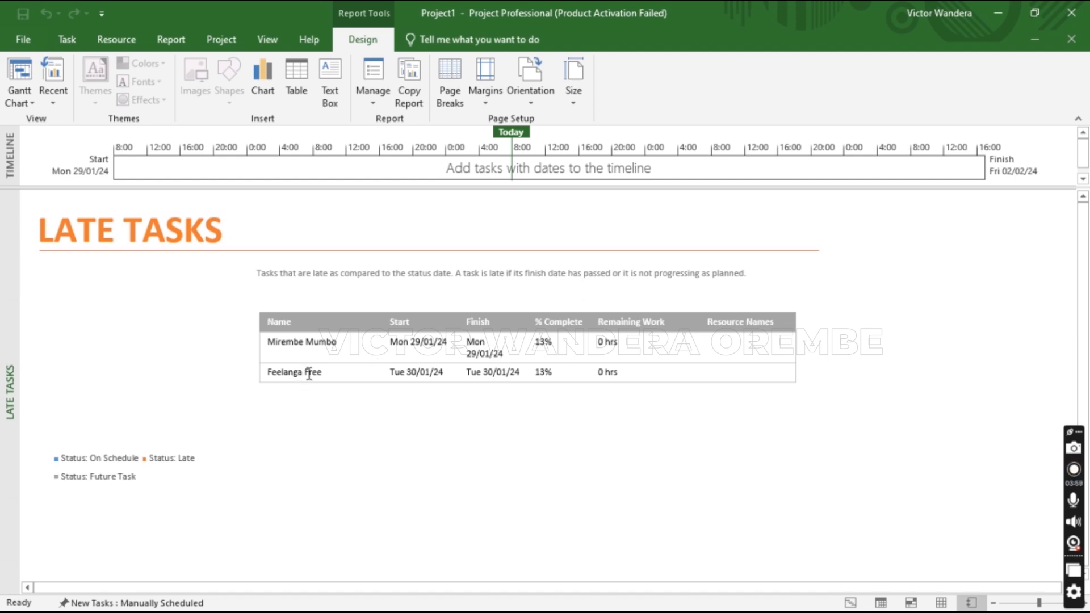
Reopen the Slipping Tasks report from the In Progress reports
click(171, 40)
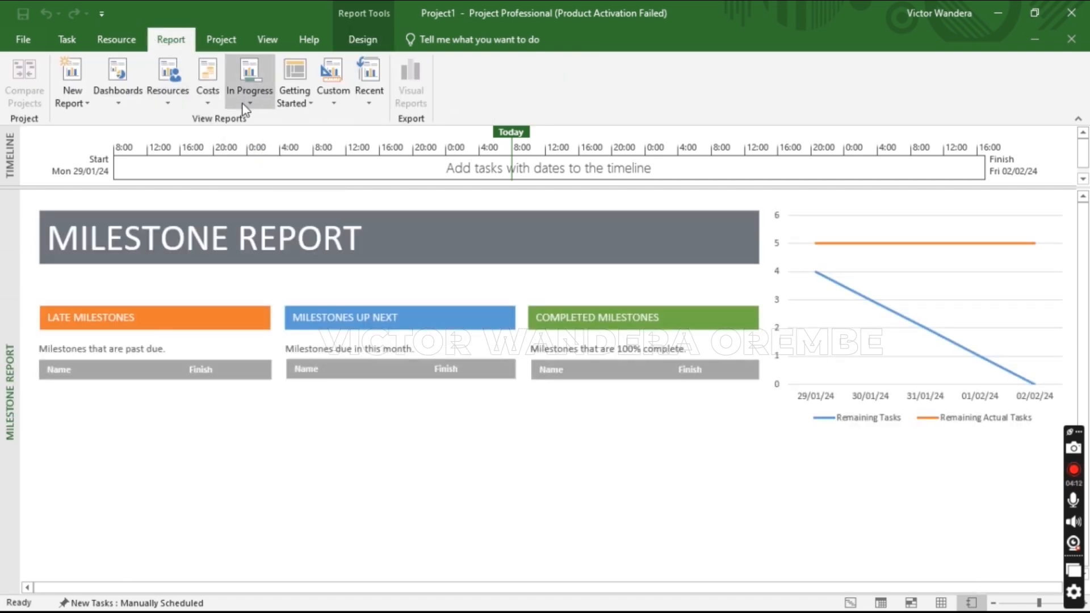
click(245, 102)
click(278, 198)
Browse the Dashboards, Resources, Costs and In Progress categories in More Reports again, then close it
click(170, 41)
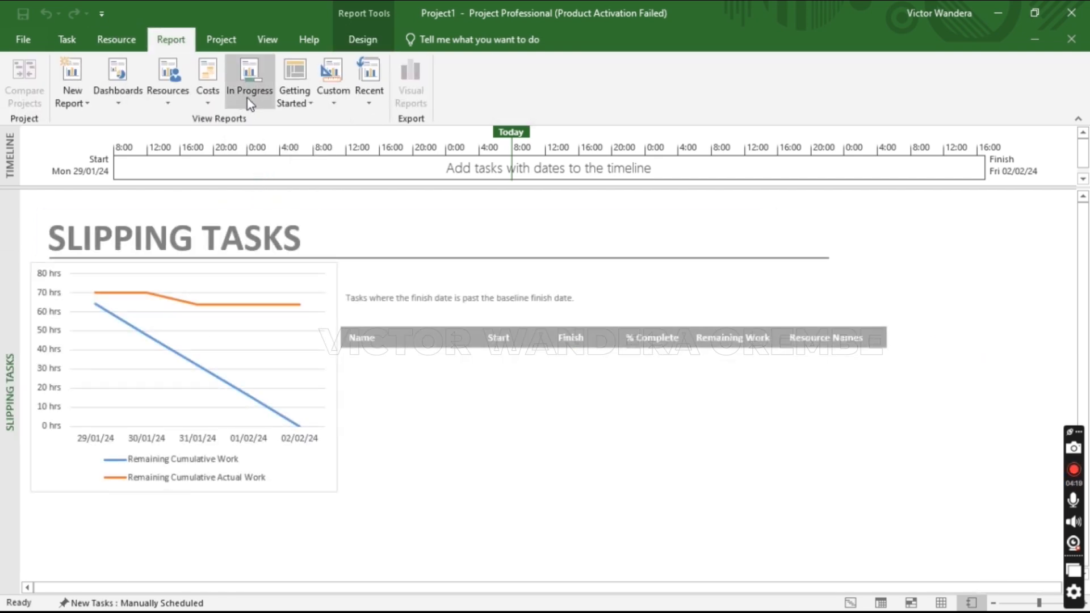
click(247, 98)
click(278, 198)
click(388, 213)
click(402, 234)
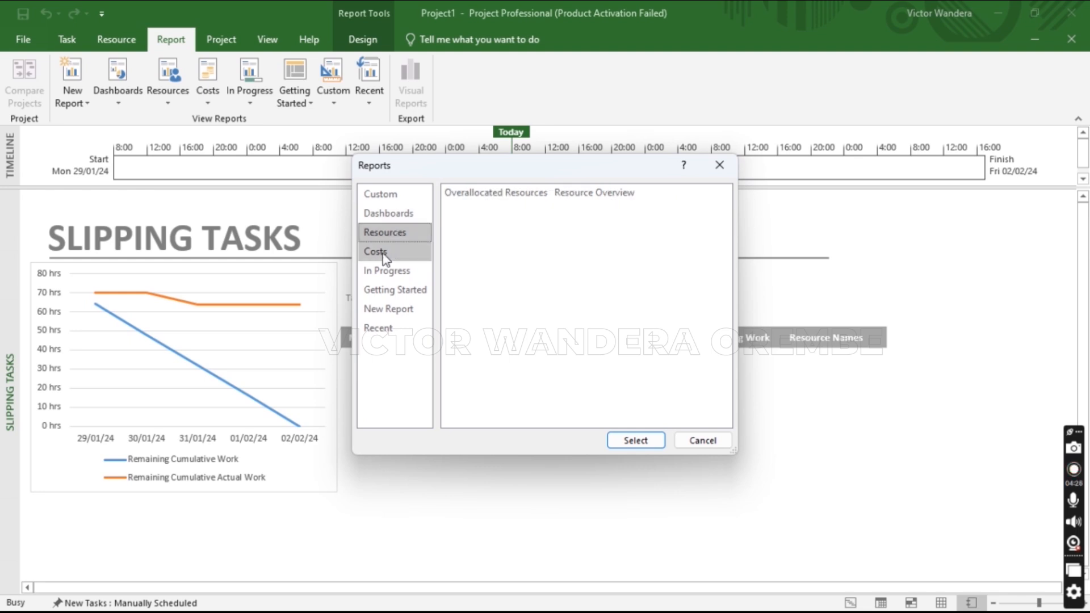
click(382, 252)
click(387, 270)
click(719, 165)
Show the Burndown and Cost Overview dashboards, then return to the Gantt Chart view
click(126, 104)
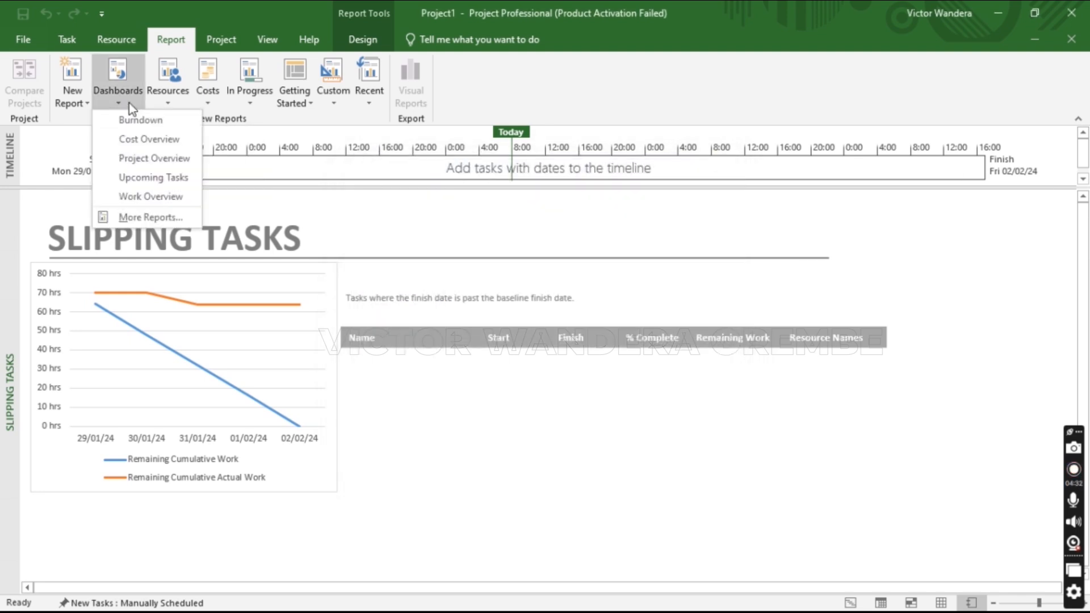
click(138, 188)
click(172, 44)
click(125, 100)
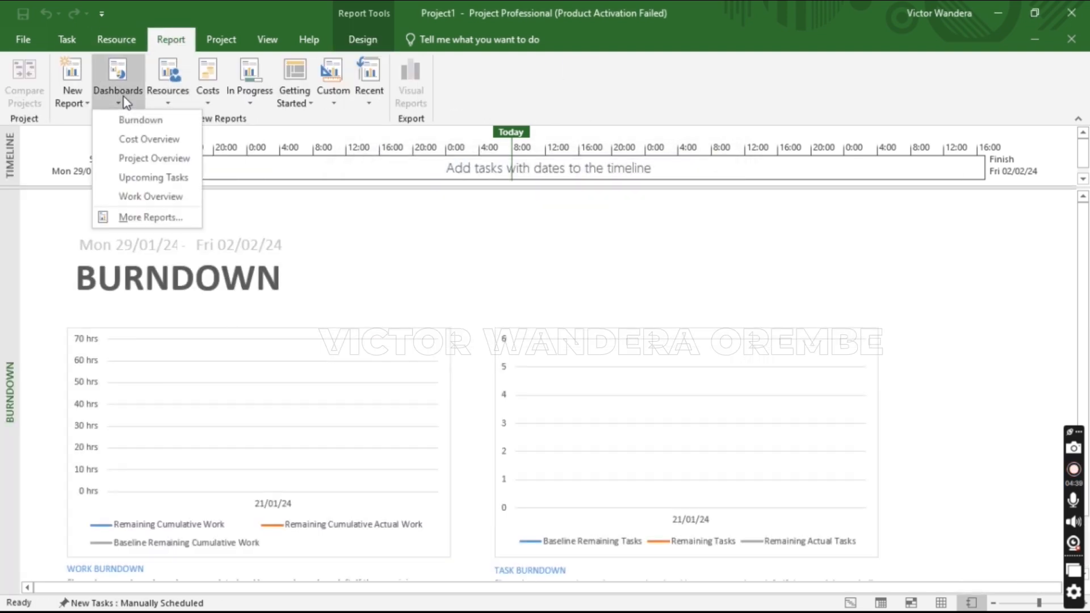
click(128, 140)
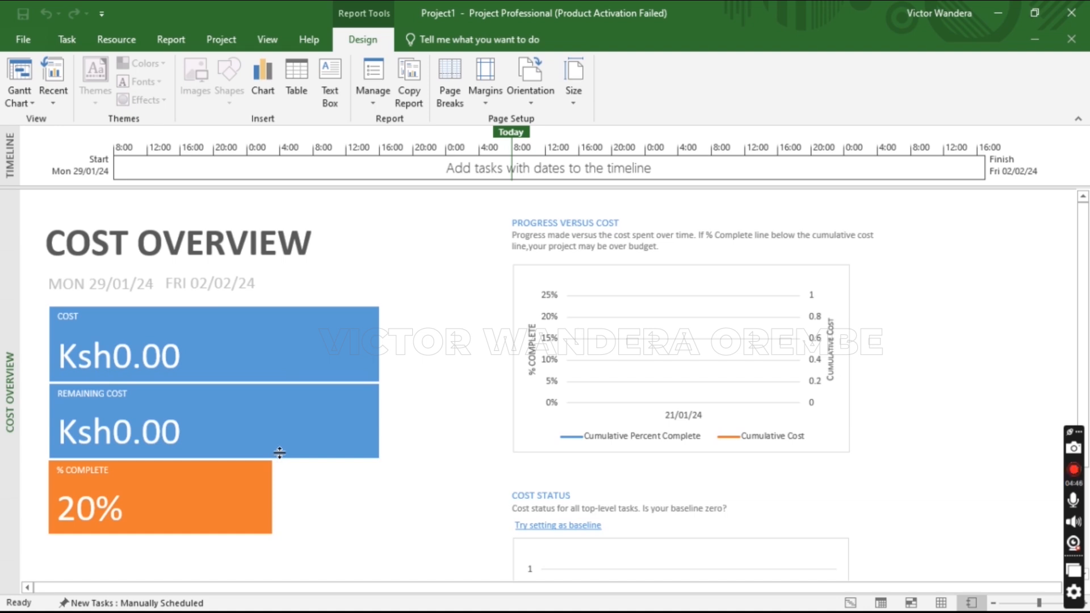
click(115, 39)
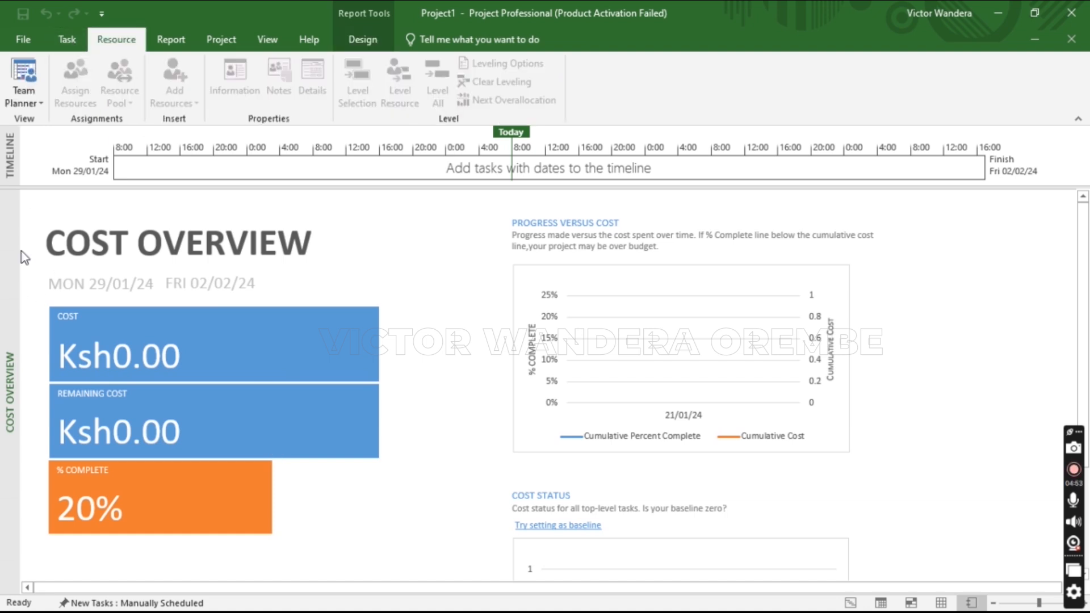
click(849, 602)
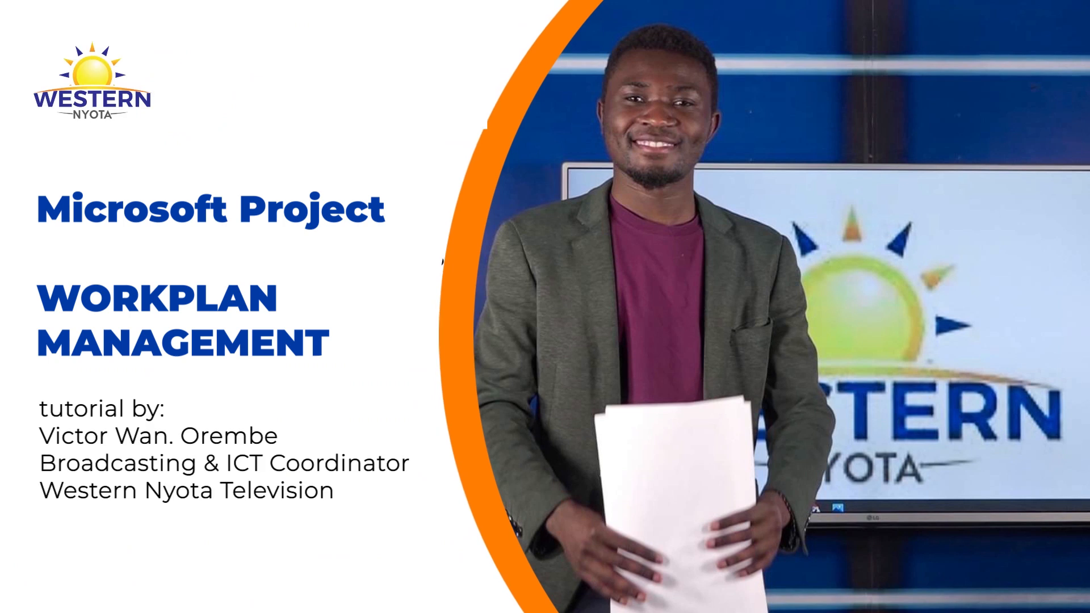